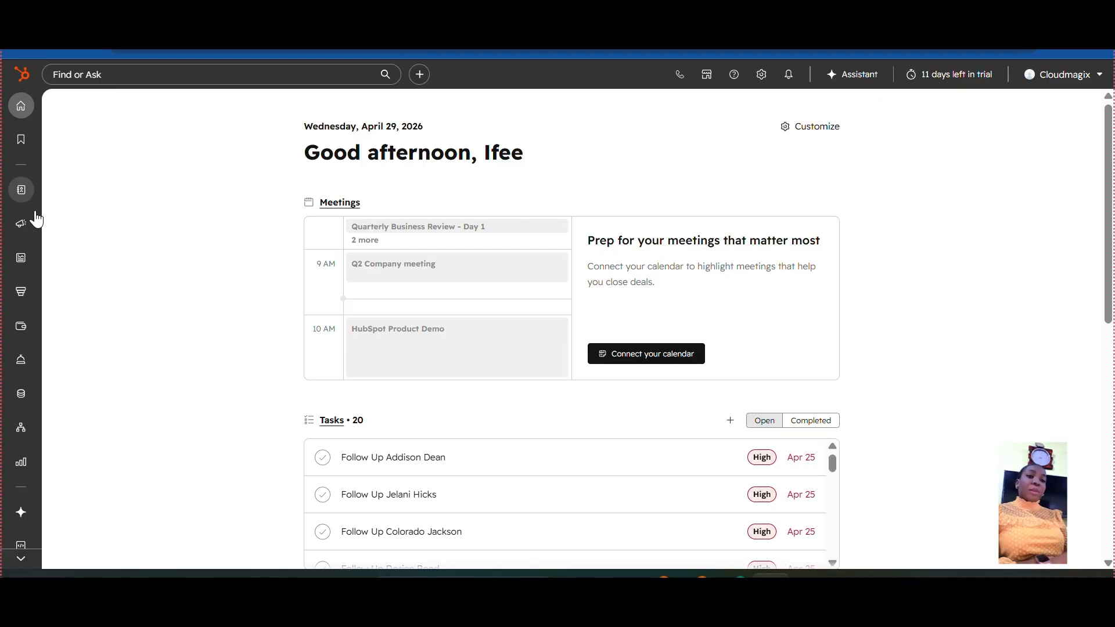
- Open the CRM contacts list and view the record of the first contact listed
{"action": "mouse_move", "coordinate": [22, 191]}
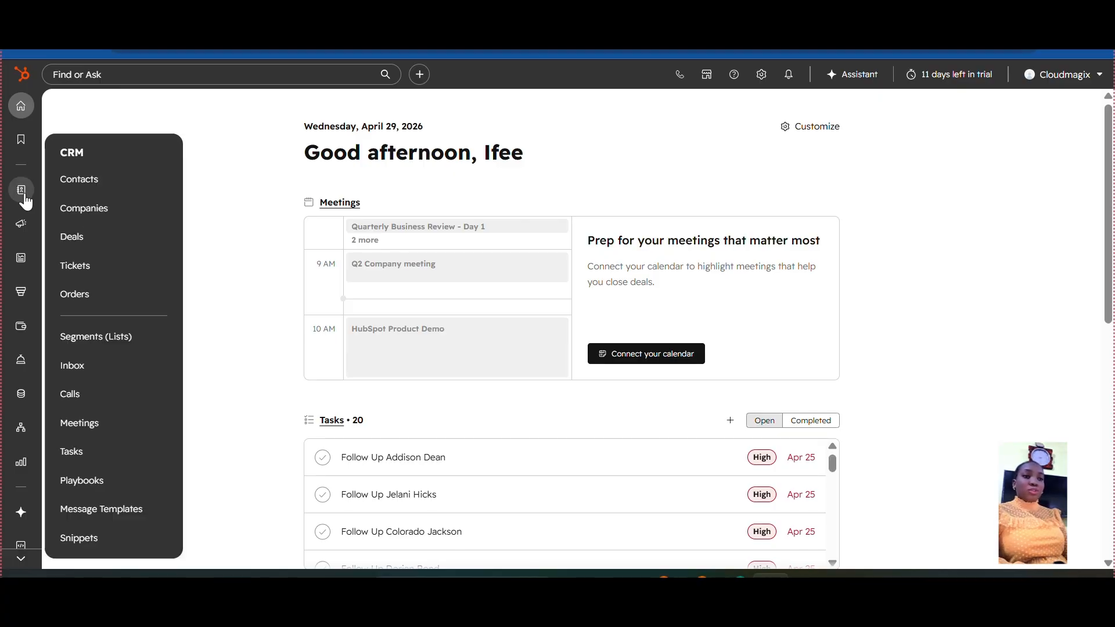
{"action": "left_click", "coordinate": [107, 187]}
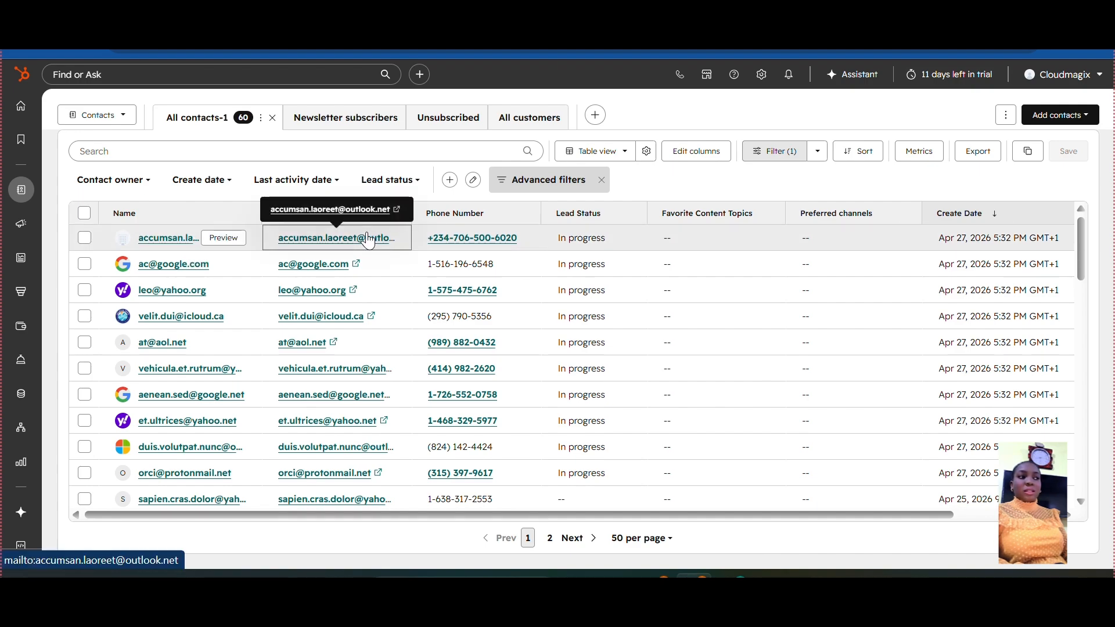
{"action": "left_click", "coordinate": [154, 241]}
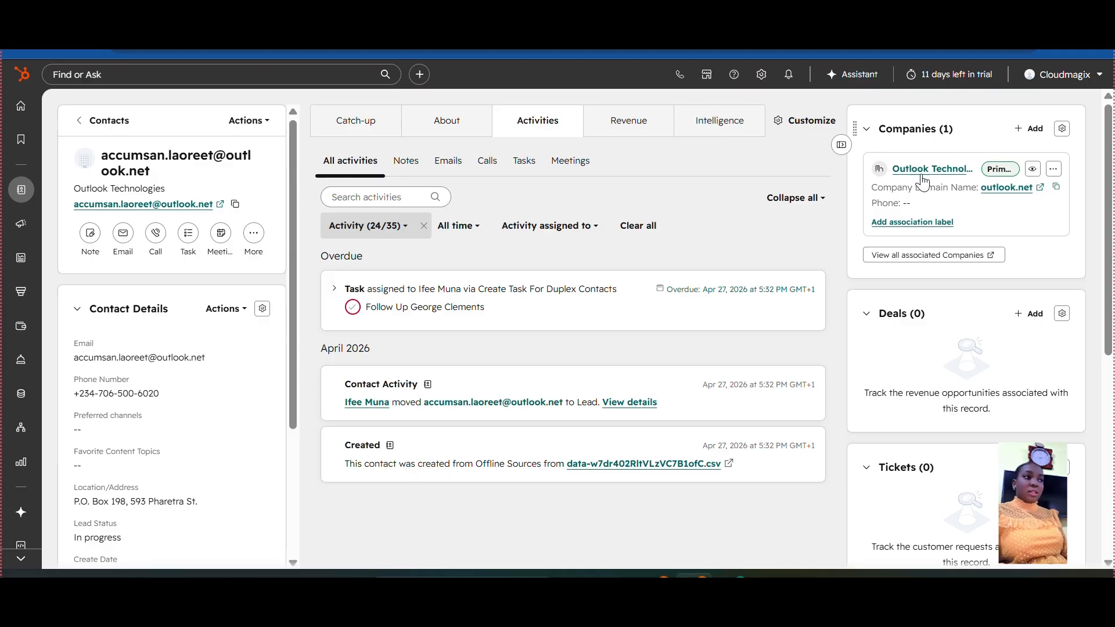
{"action": "left_click_drag", "start_coordinate": [1110, 224], "coordinate": [1110, 136]}
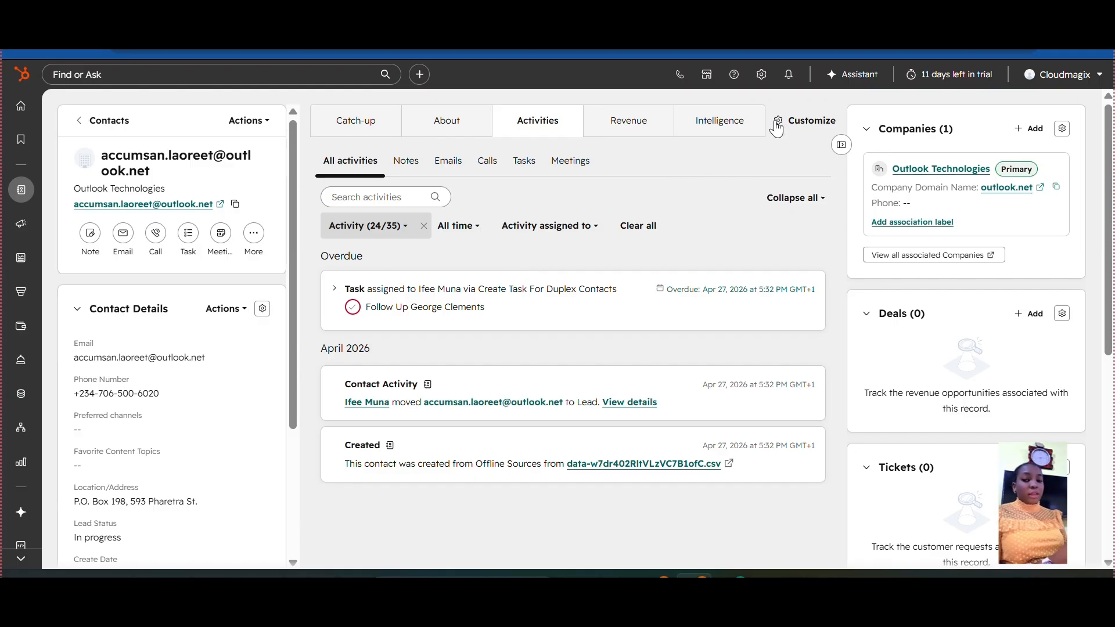
- Open the account settings in a new browser tab and go to the Objects settings under Data Management
{"action": "right_click", "coordinate": [766, 87]}
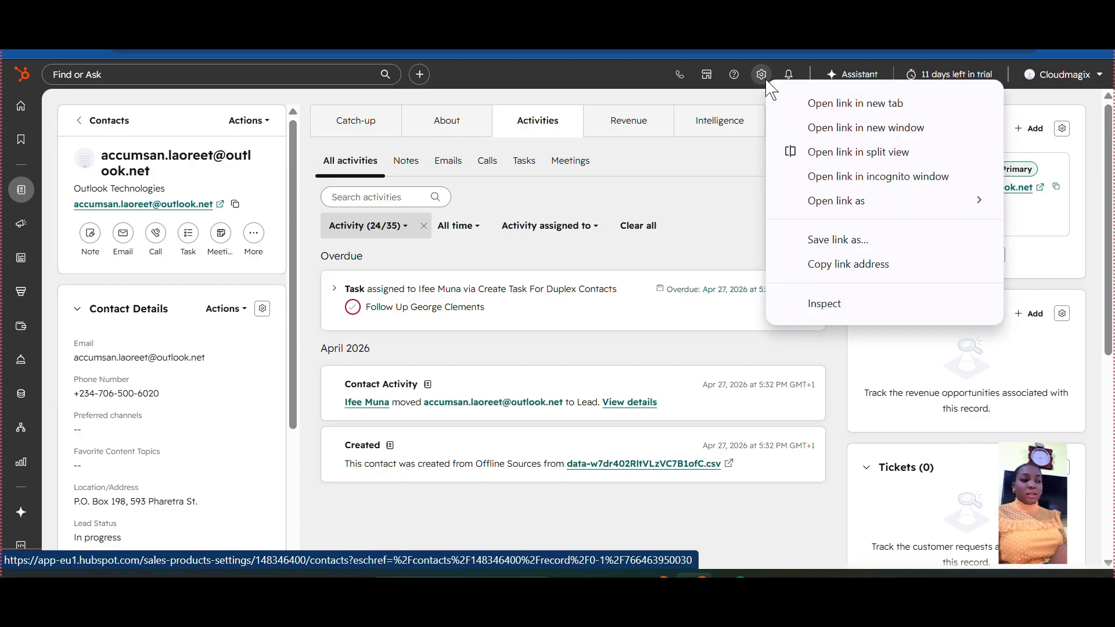
{"action": "left_click", "coordinate": [827, 107]}
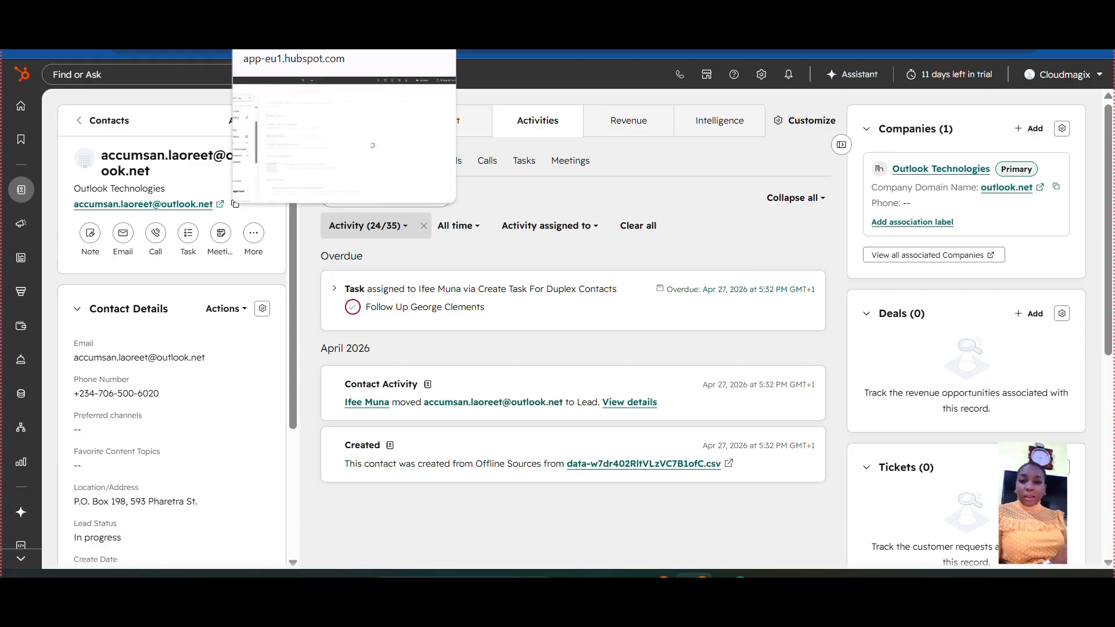
{"action": "right_click", "coordinate": [771, 87]}
{"action": "left_click", "coordinate": [846, 103]}
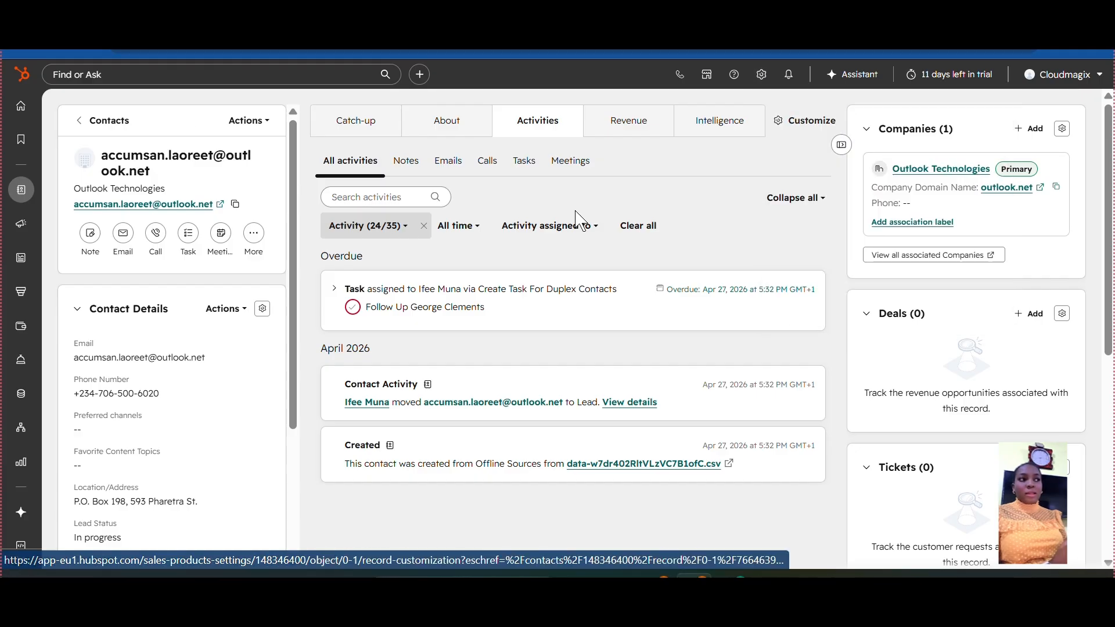
{"action": "key", "text": "ctrl+Tab"}
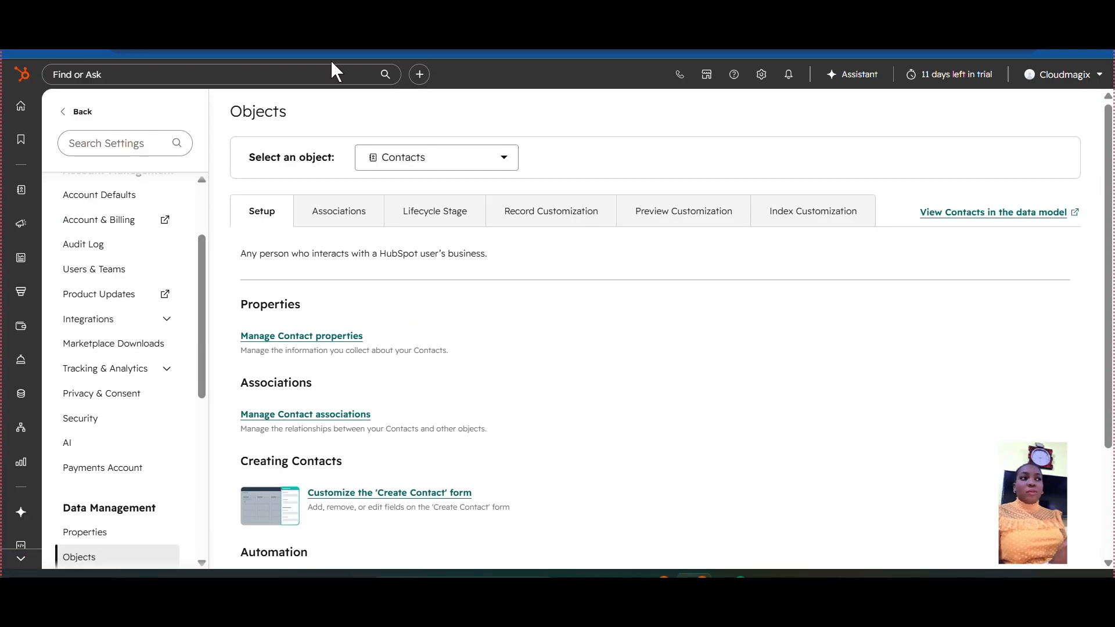
{"action": "right_click", "coordinate": [762, 77]}
{"action": "left_click", "coordinate": [841, 105]}
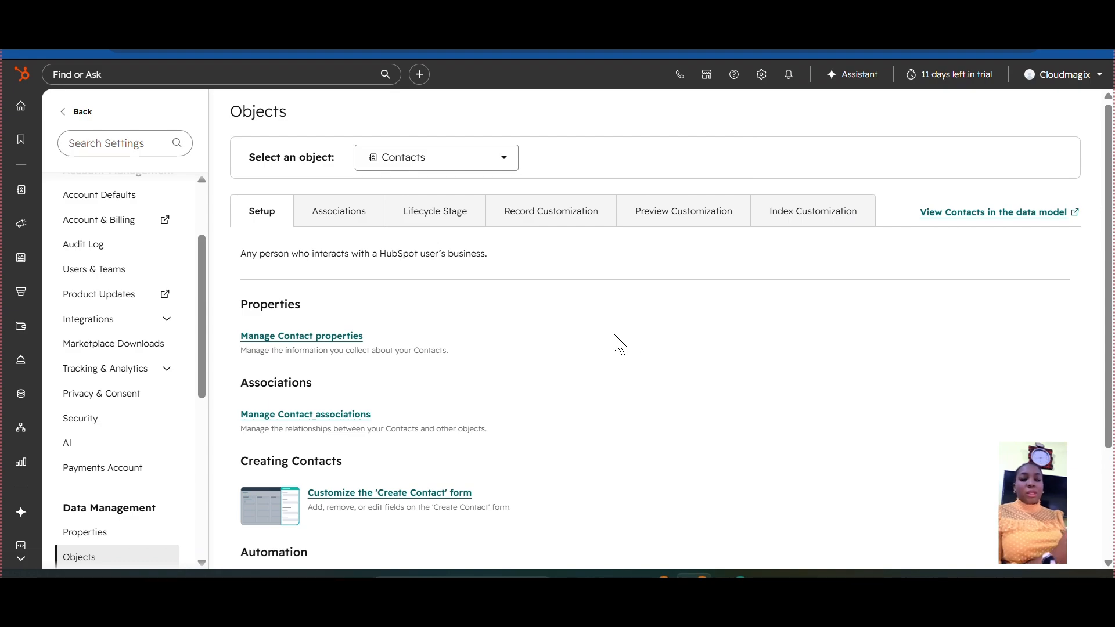
{"action": "left_click_drag", "start_coordinate": [208, 368], "coordinate": [201, 433]}
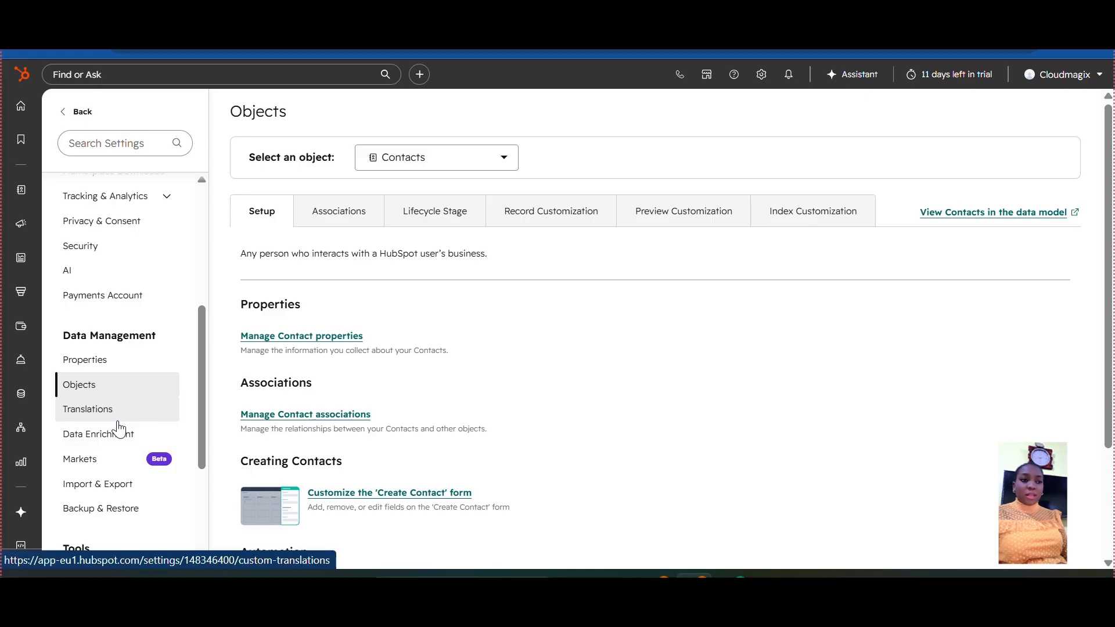
{"action": "left_click", "coordinate": [81, 396]}
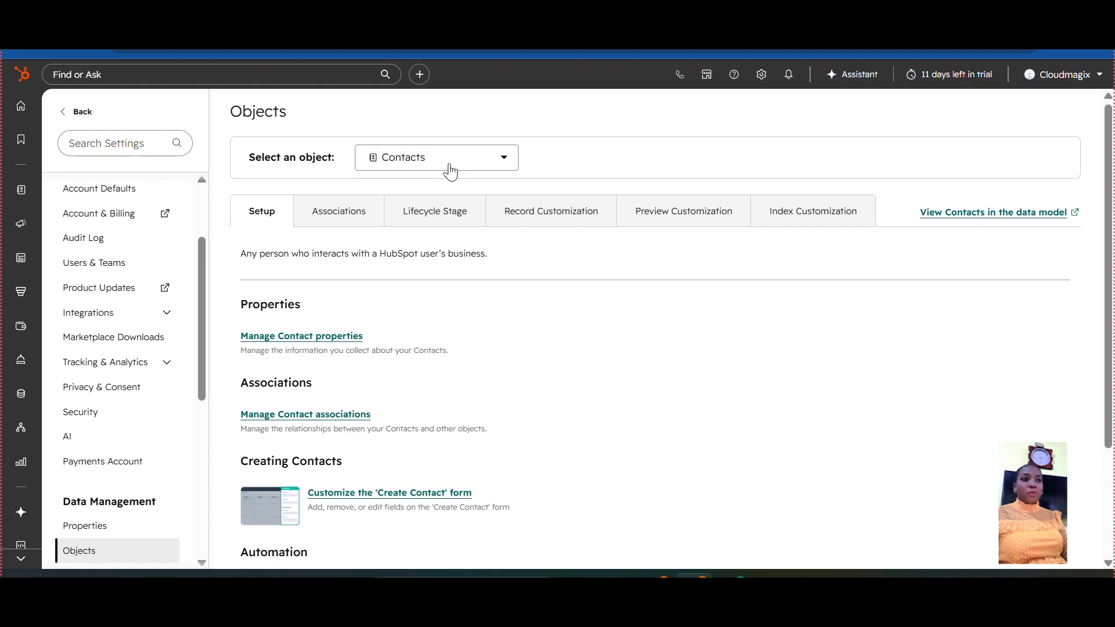
- Examine which object types can be selected for customization, keeping Contacts selected
{"action": "left_click_drag", "start_coordinate": [203, 388], "coordinate": [210, 462]}
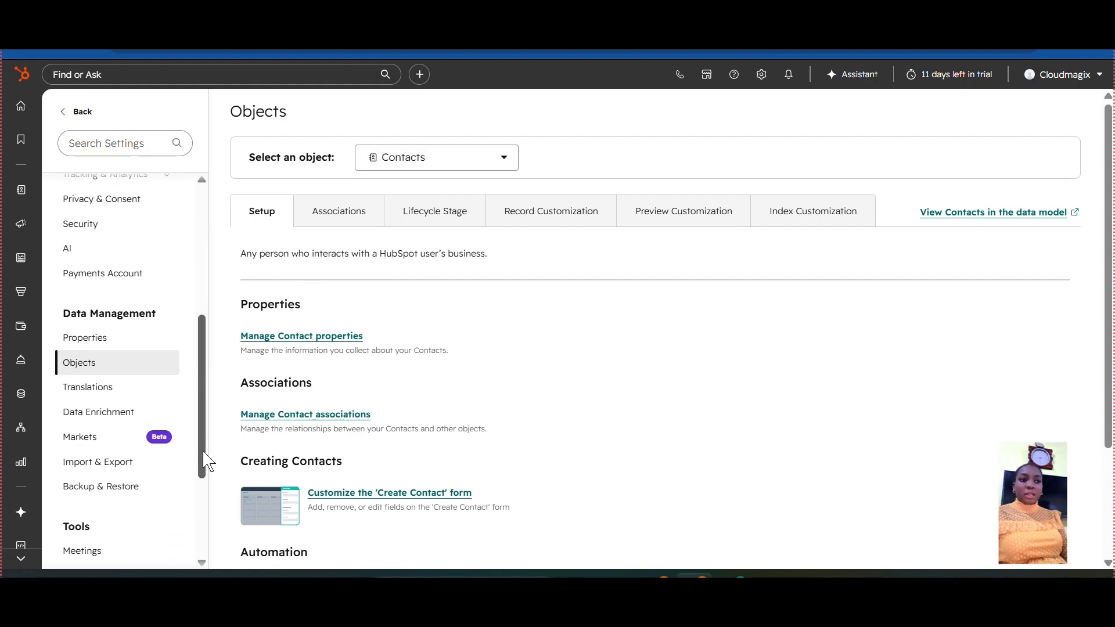
{"action": "left_click", "coordinate": [492, 162]}
{"action": "left_click_drag", "start_coordinate": [514, 293], "coordinate": [525, 199]}
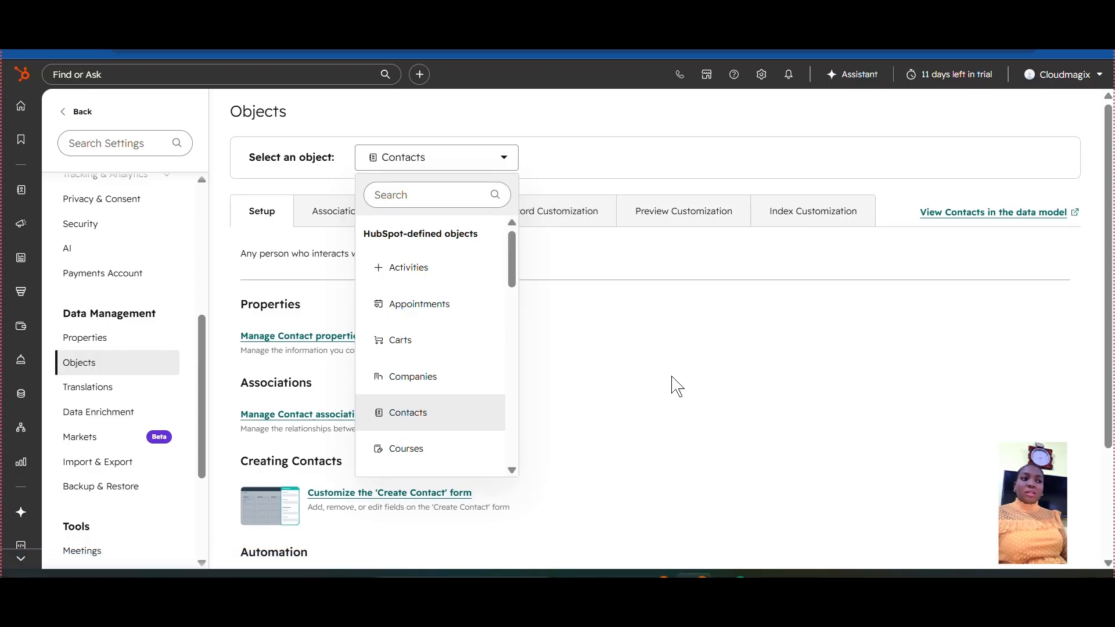
{"action": "left_click", "coordinate": [653, 272]}
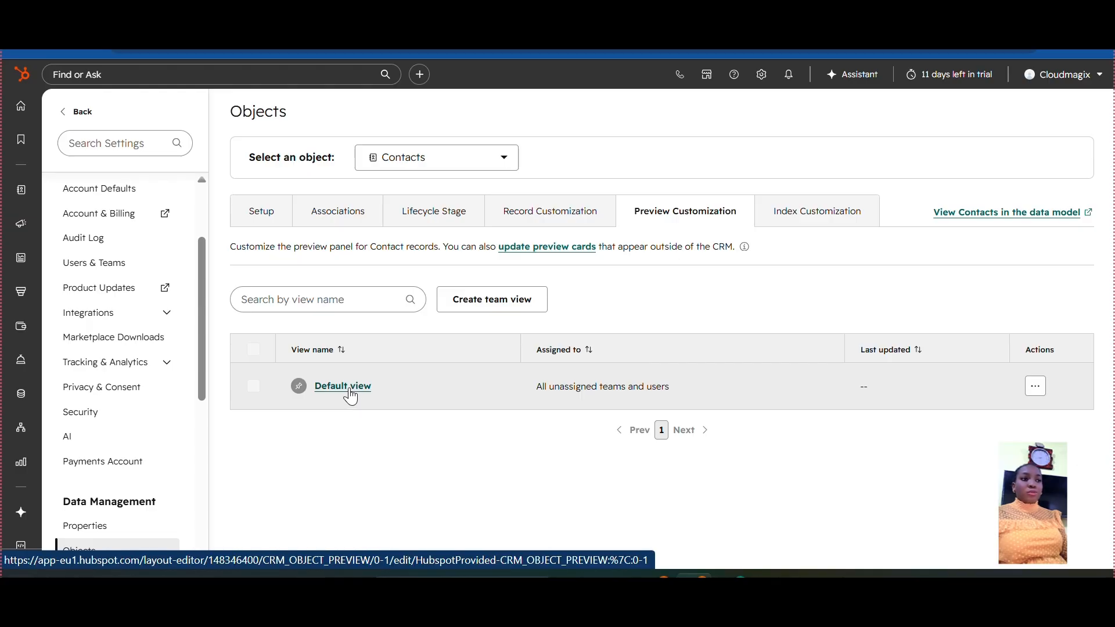
- Open the Default view of the Contacts preview customization, review its cards, and exit the editor without changes
{"action": "left_click", "coordinate": [352, 387]}
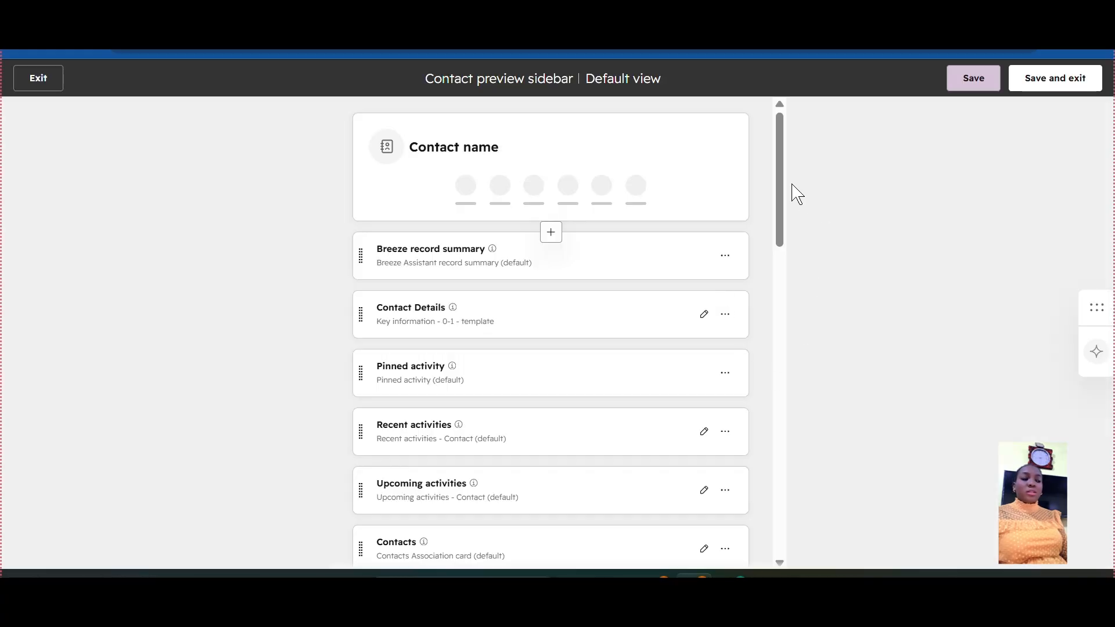
{"action": "left_click_drag", "start_coordinate": [782, 197], "coordinate": [779, 154]}
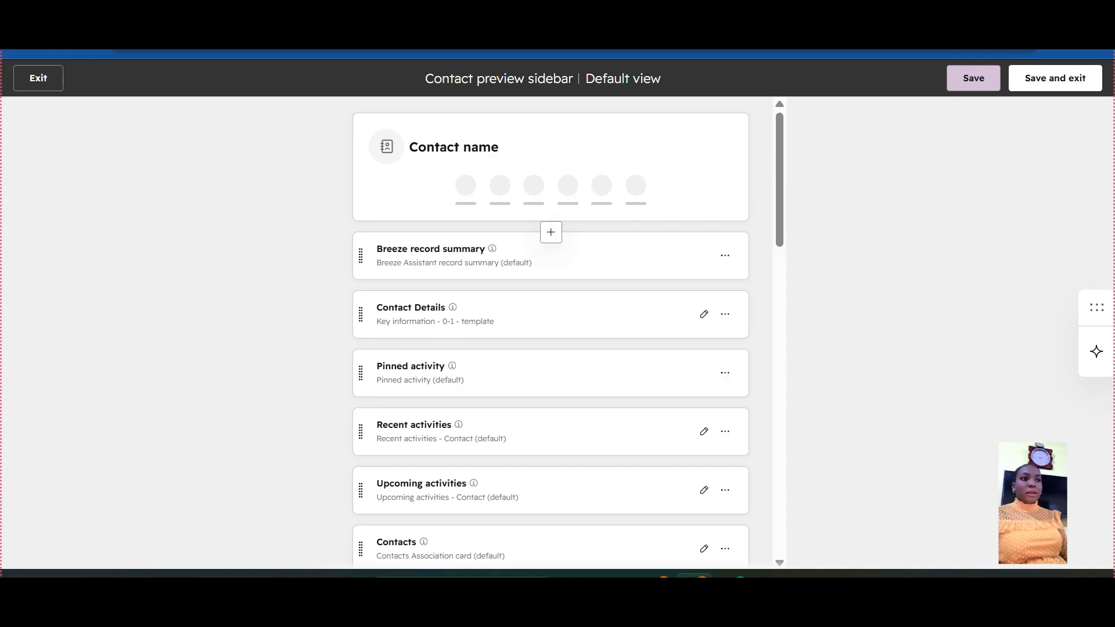
{"action": "left_click", "coordinate": [37, 78]}
{"action": "mouse_move", "coordinate": [781, 179]}
{"action": "left_mouse_down"}
{"action": "mouse_move", "coordinate": [777, 560]}
{"action": "mouse_move", "coordinate": [800, 177]}
{"action": "left_mouse_up"}
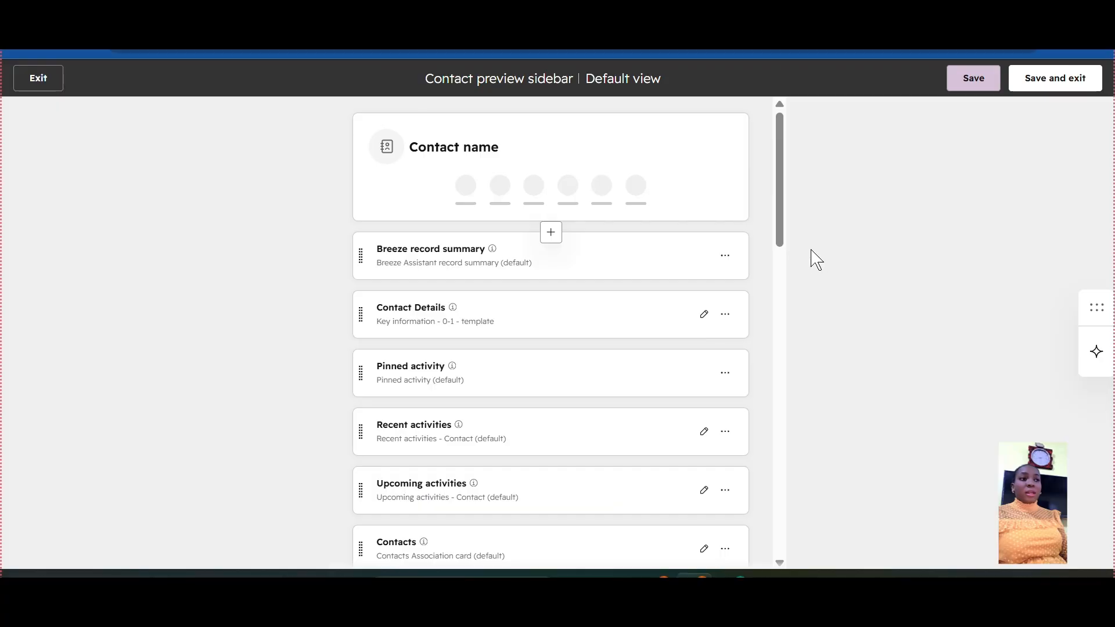
{"action": "left_click_drag", "start_coordinate": [781, 224], "coordinate": [804, 143]}
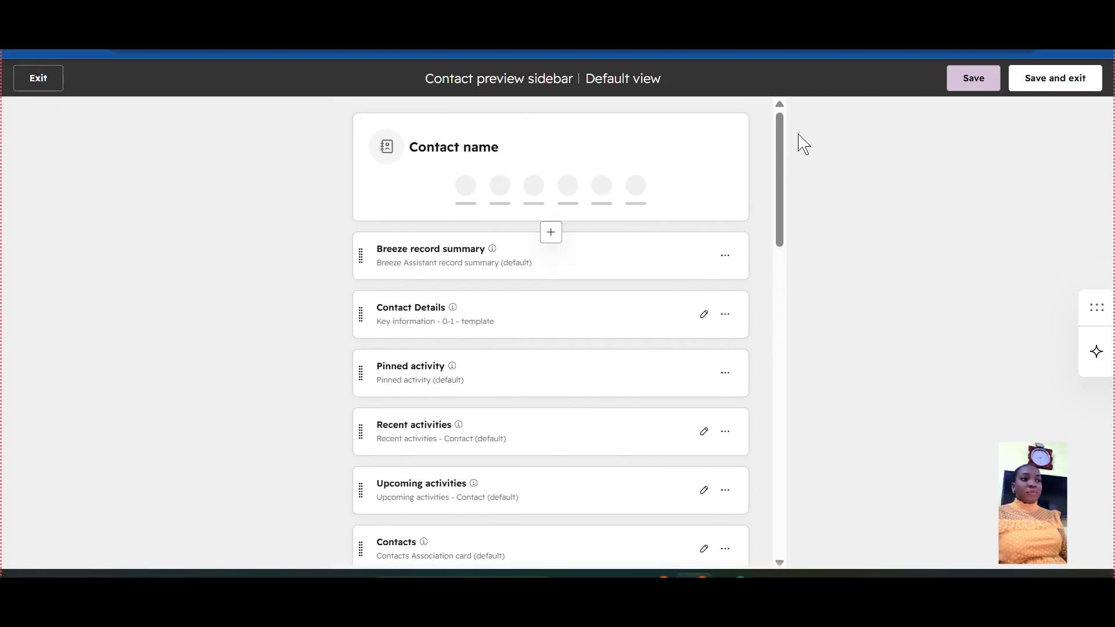
{"action": "left_click", "coordinate": [51, 79]}
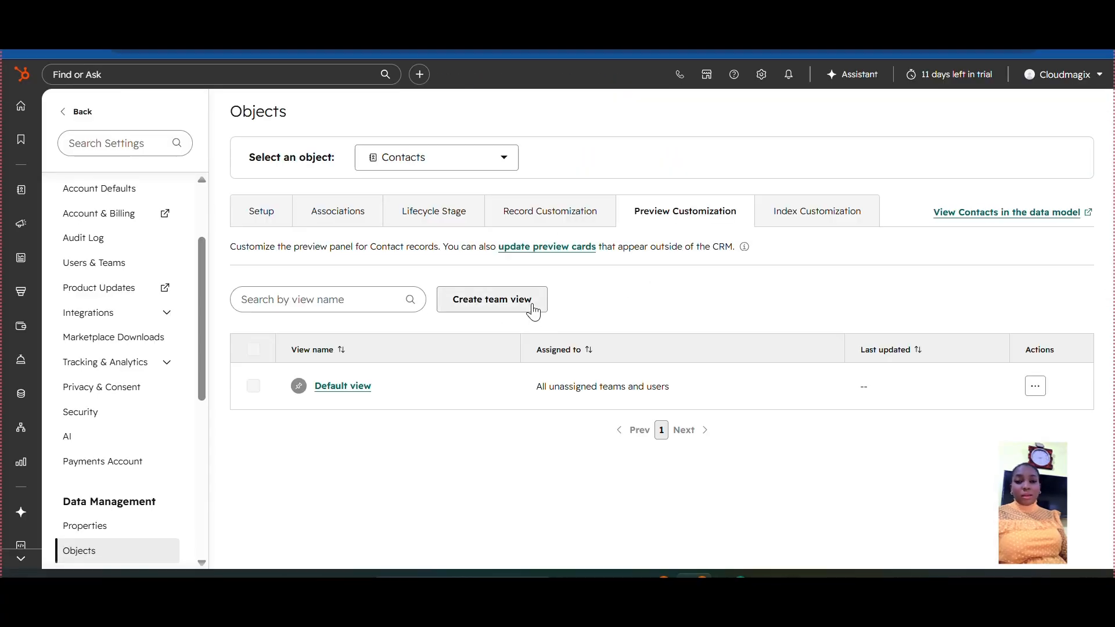
- Open the record customization settings for the Contacts object
{"action": "left_click", "coordinate": [563, 218]}
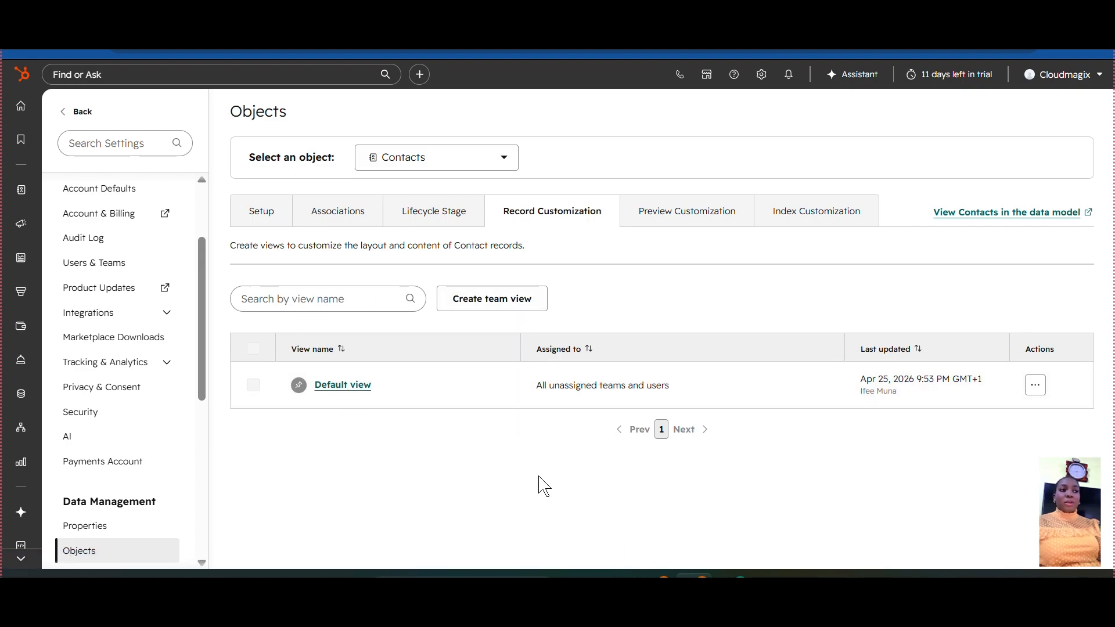
{"action": "right_click", "coordinate": [491, 311]}
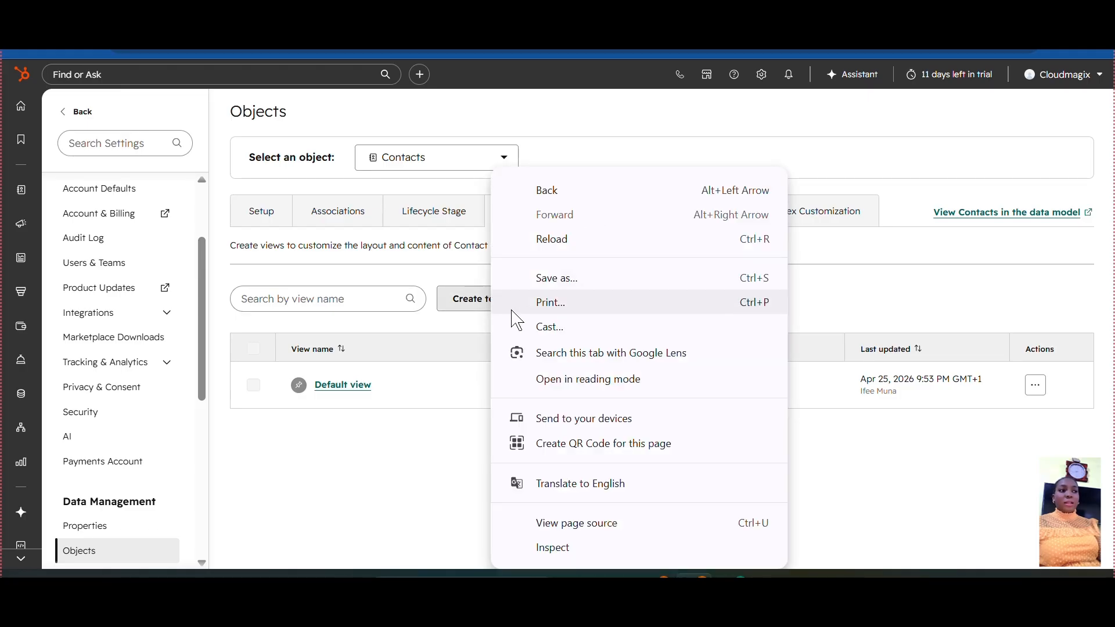
{"action": "key", "text": "Escape"}
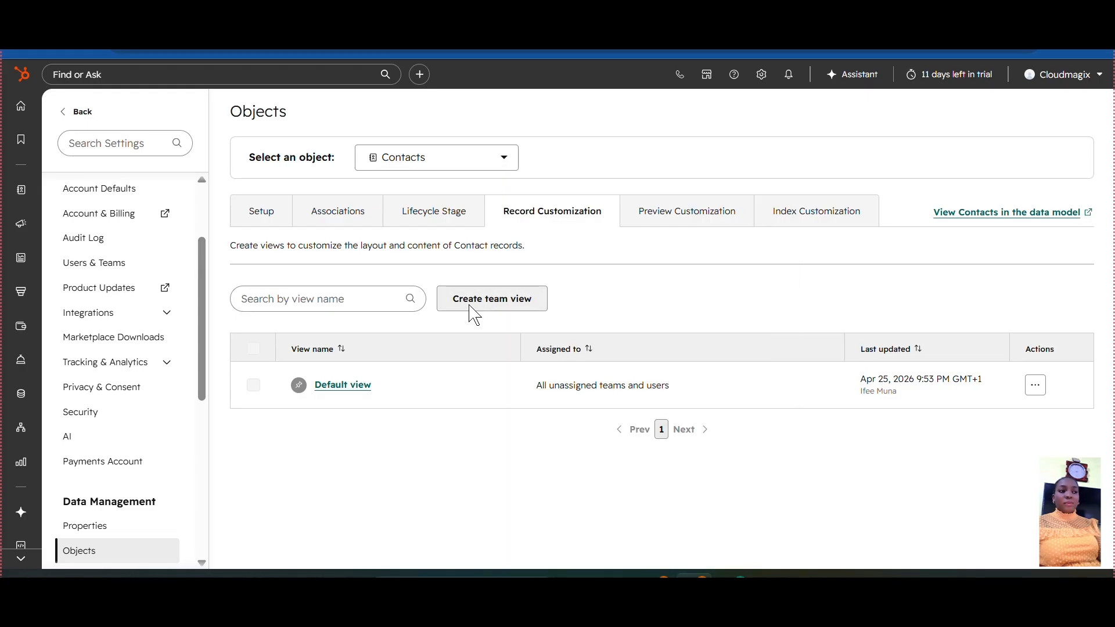
{"action": "left_click", "coordinate": [475, 313]}
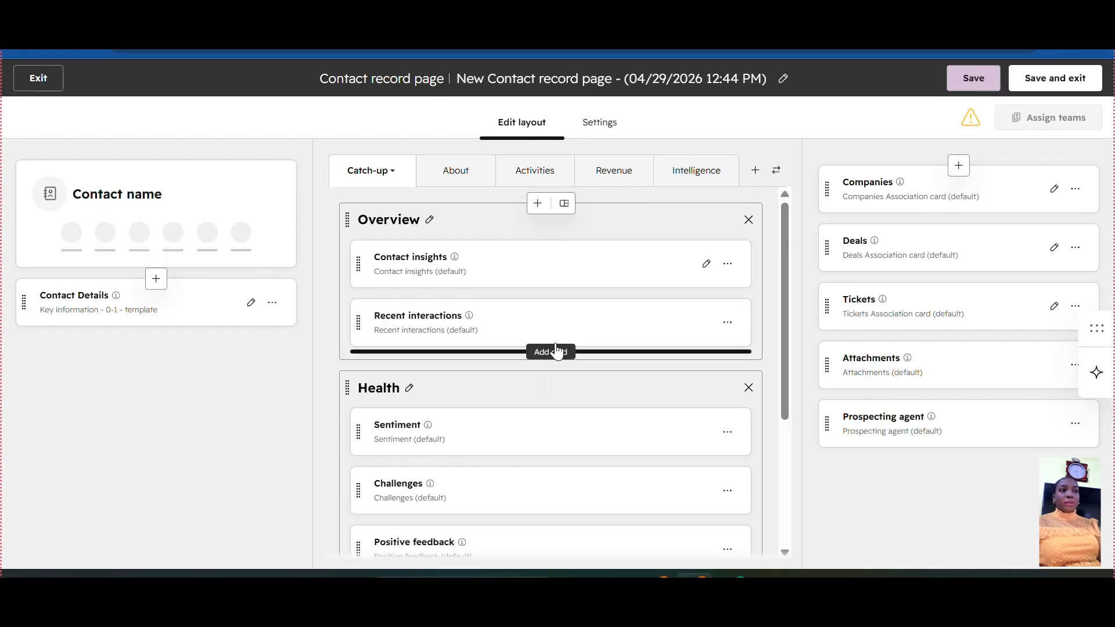
{"action": "left_click", "coordinate": [51, 77]}
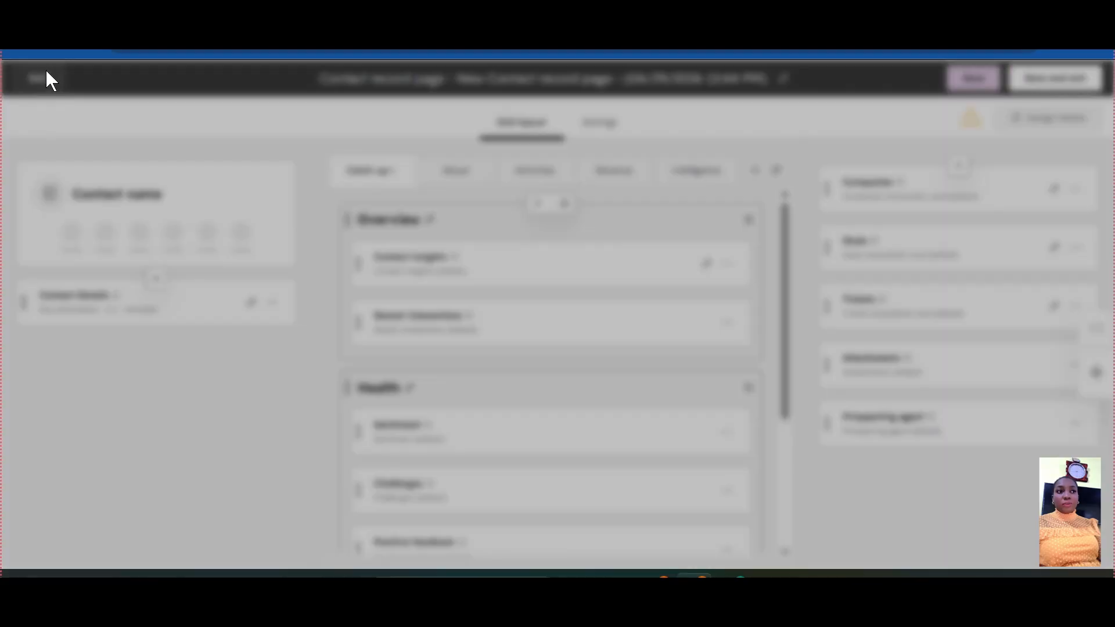
{"action": "left_click", "coordinate": [505, 192]}
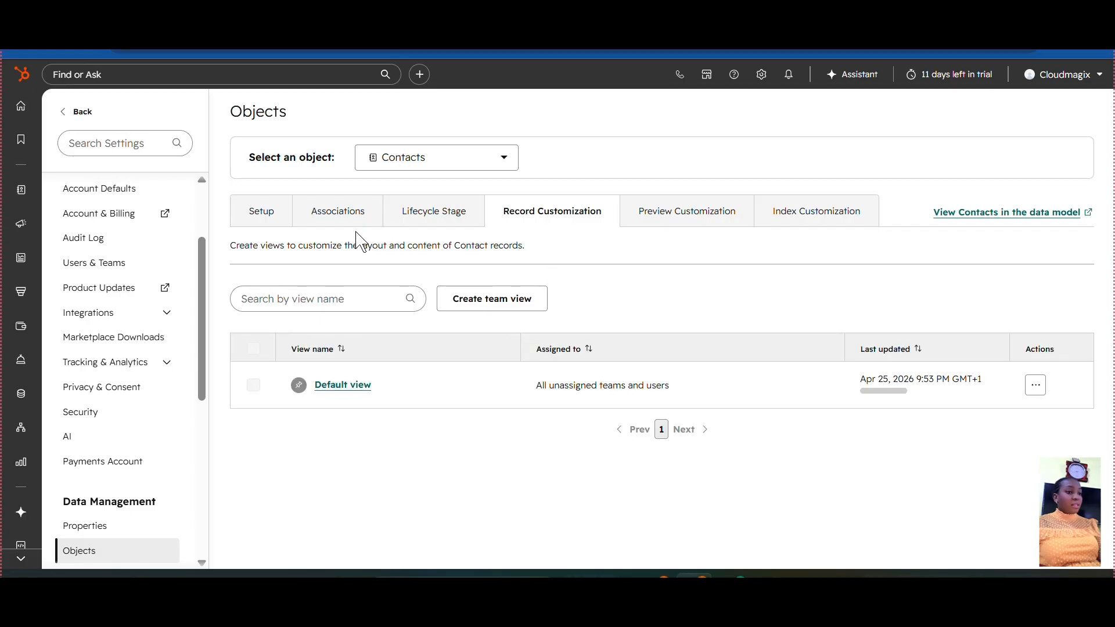
- Open the Contacts record page's Default view and edit its Contact Details card, checking the properties on the existing contact record
{"action": "left_click", "coordinate": [328, 389]}
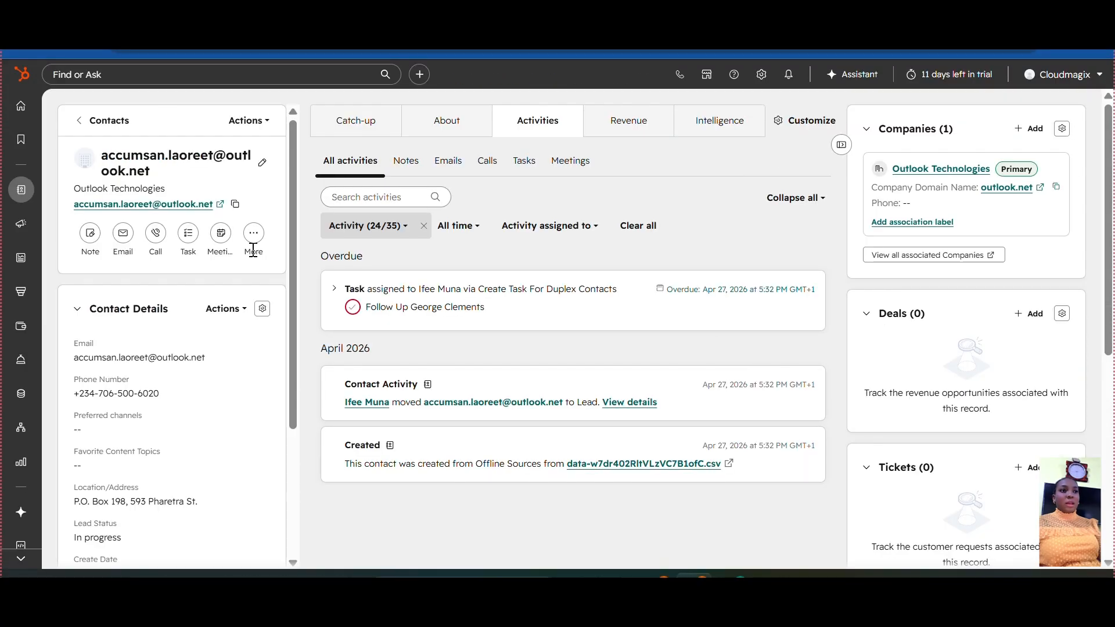
{"action": "scroll", "coordinate": [306, 397], "scroll_direction": "down", "scroll_amount": 5}
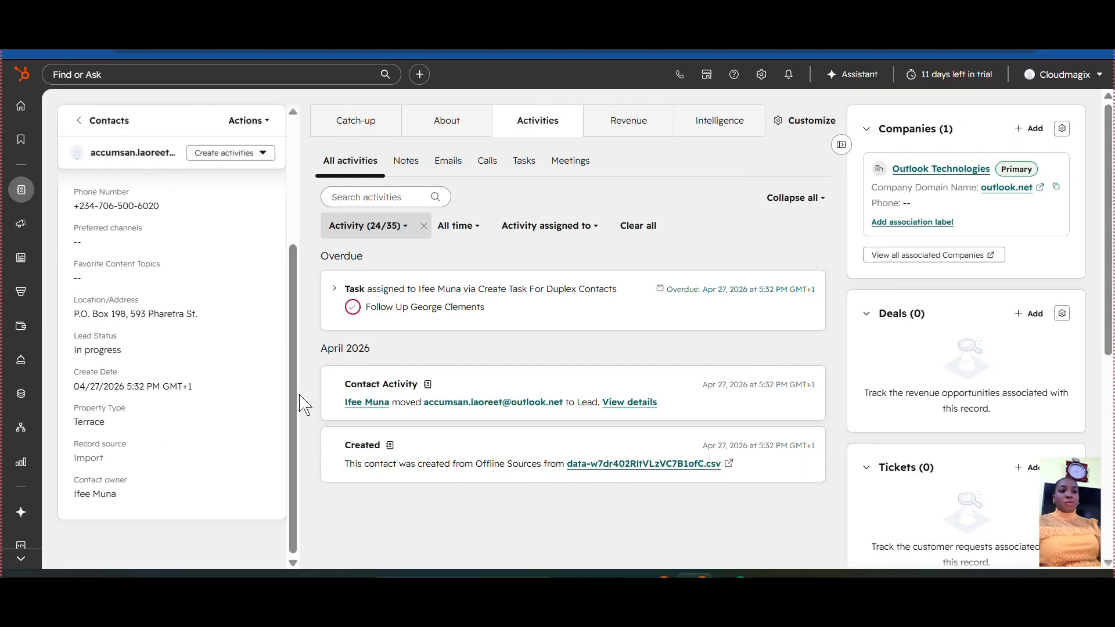
{"action": "scroll", "coordinate": [296, 365], "scroll_direction": "up", "scroll_amount": 5}
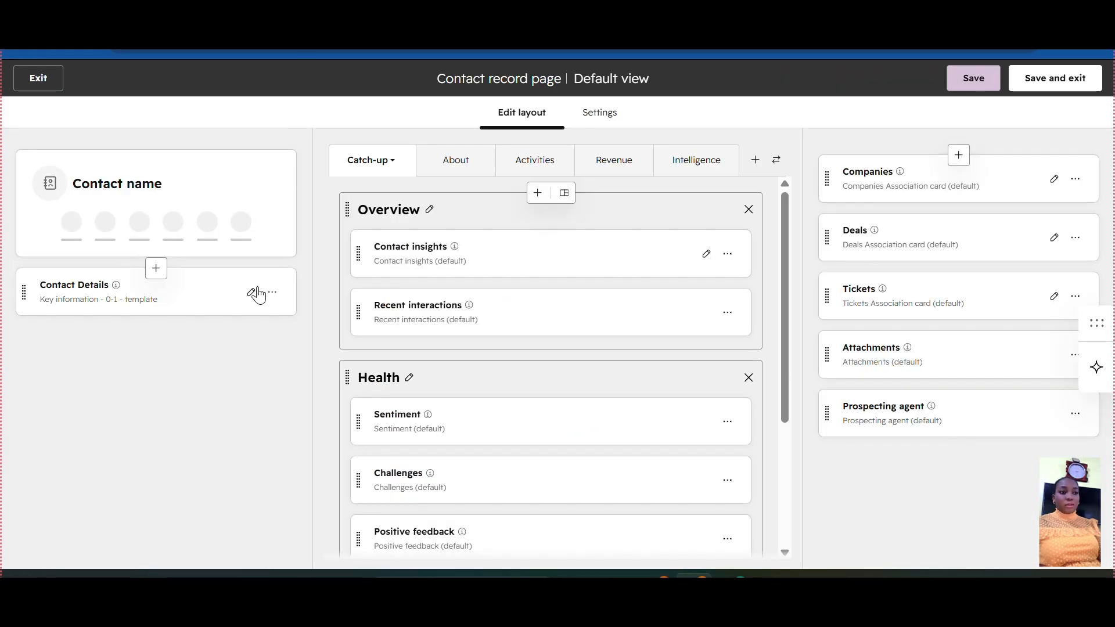
{"action": "left_click", "coordinate": [252, 293]}
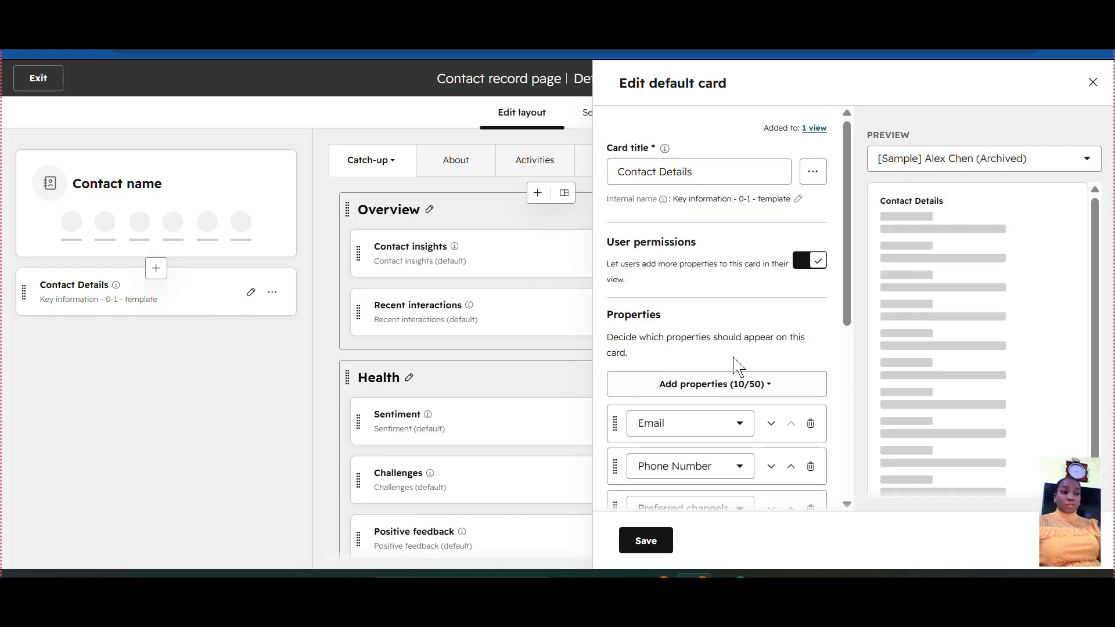
{"action": "mouse_move", "coordinate": [848, 191]}
{"action": "left_mouse_down"}
{"action": "mouse_move", "coordinate": [852, 202]}
{"action": "mouse_move", "coordinate": [849, 169]}
{"action": "left_mouse_up"}
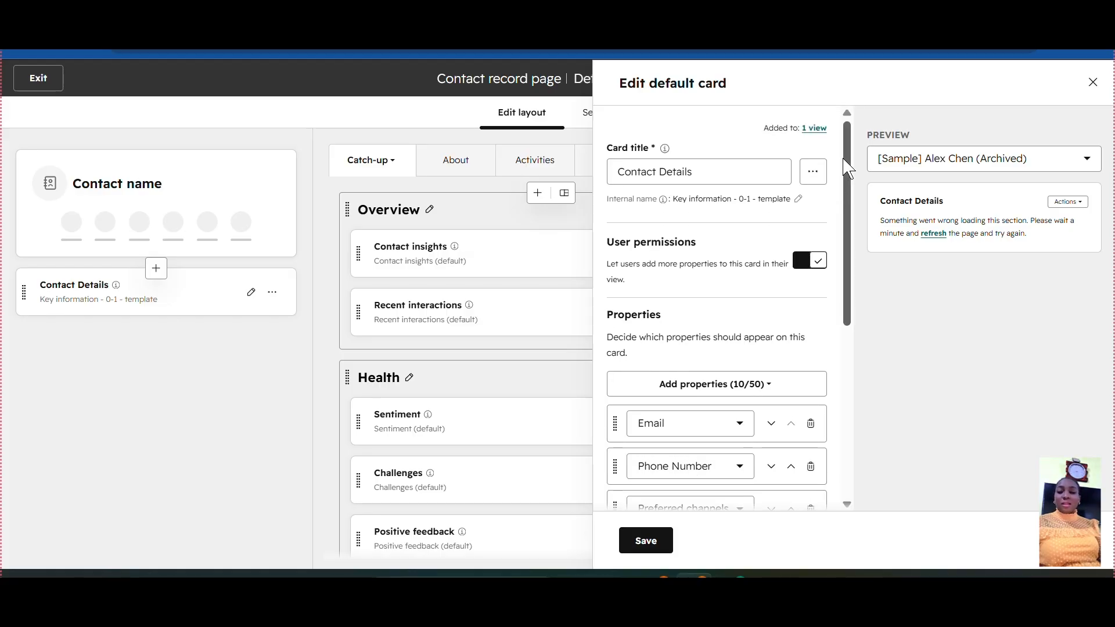
- Replace the card title of the Contact Details card with "About Contact"
{"action": "left_click", "coordinate": [717, 174]}
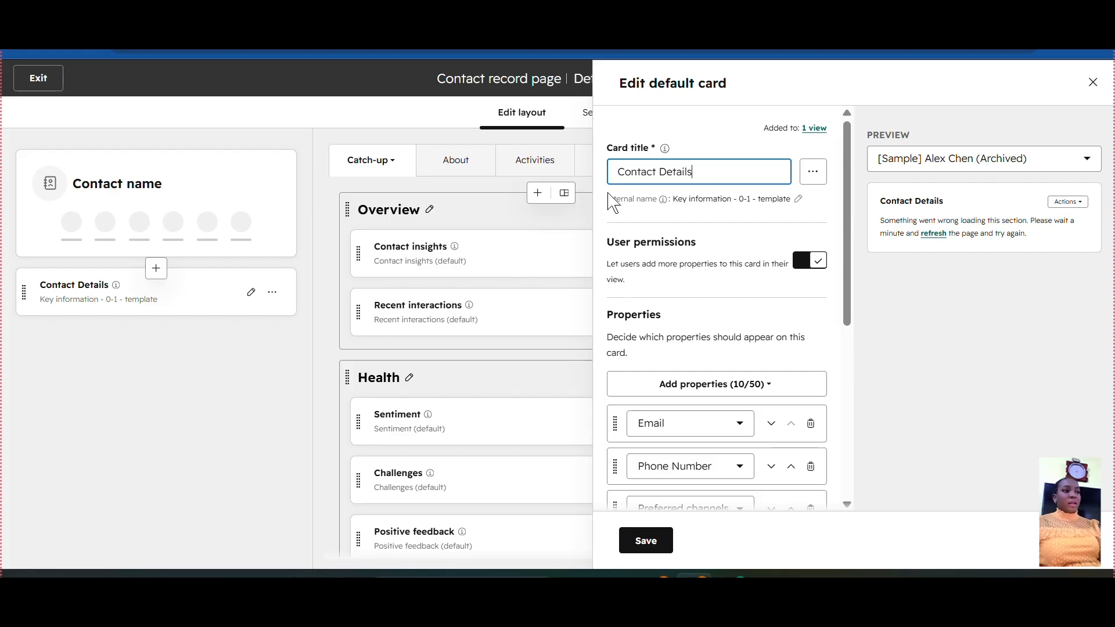
{"action": "left_click_drag", "start_coordinate": [698, 168], "coordinate": [621, 169]}
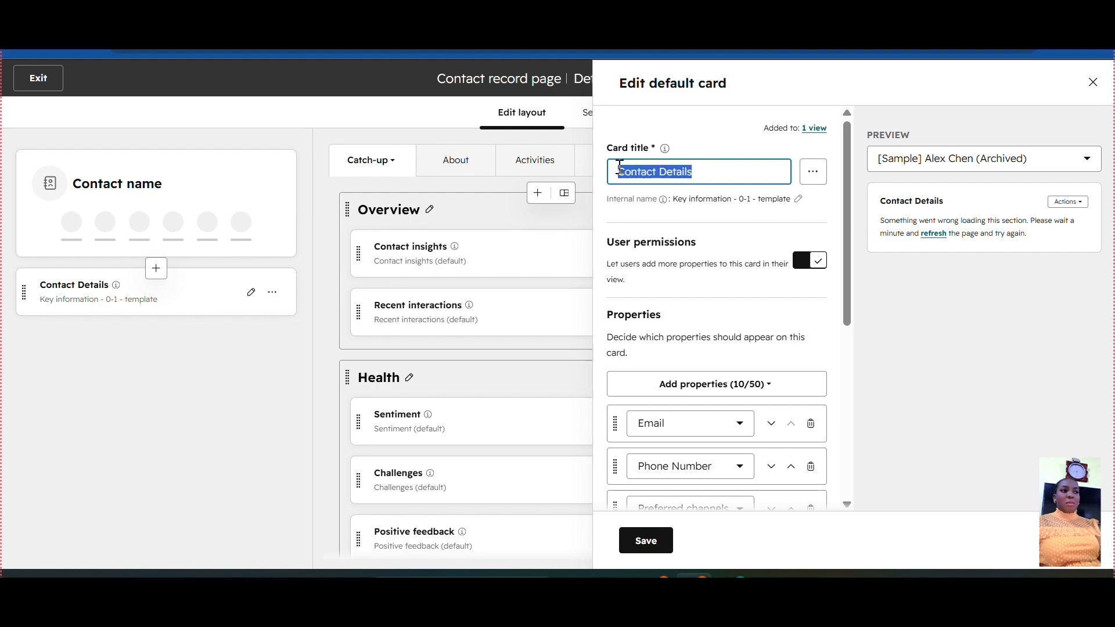
{"action": "type", "text": "Abo"}
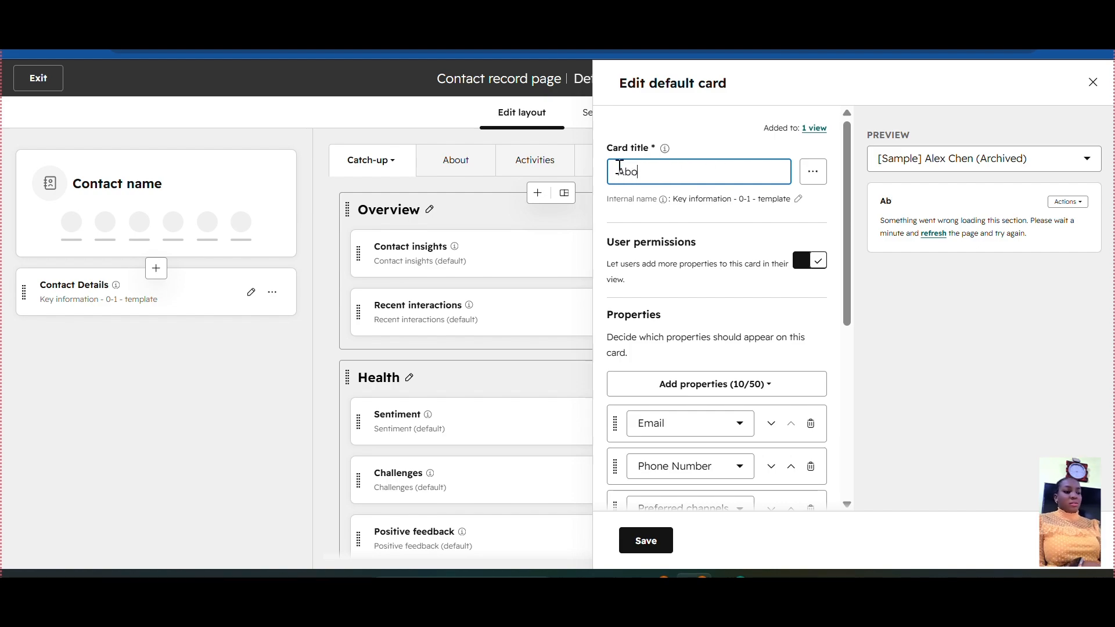
{"action": "type", "text": "ut"}
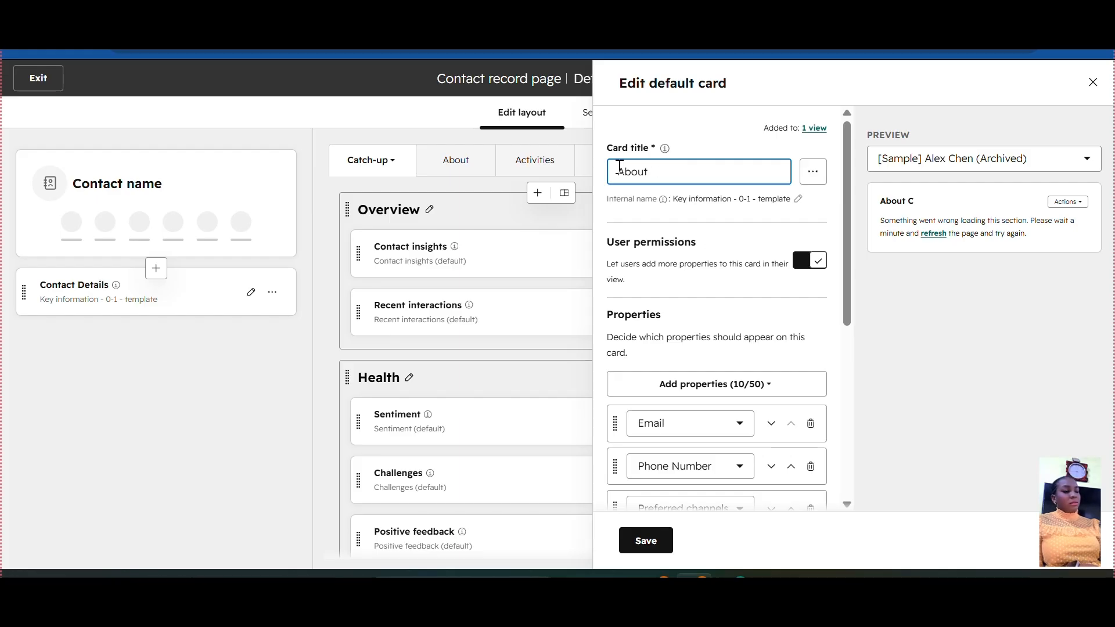
{"action": "type", "text": " Contact"}
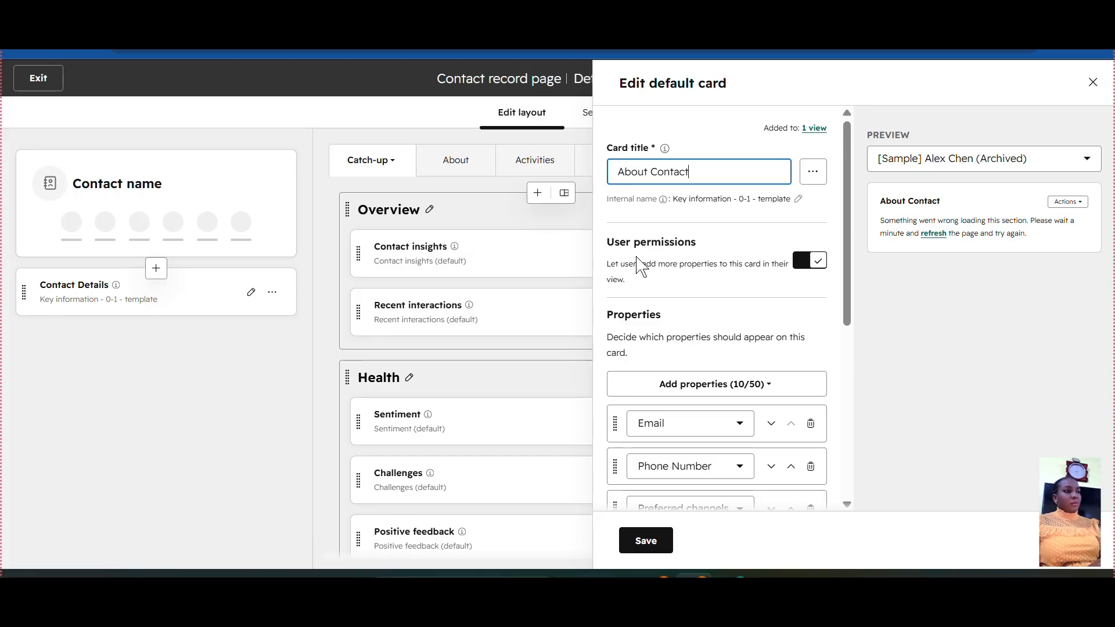
{"action": "left_click_drag", "start_coordinate": [847, 297], "coordinate": [854, 341]}
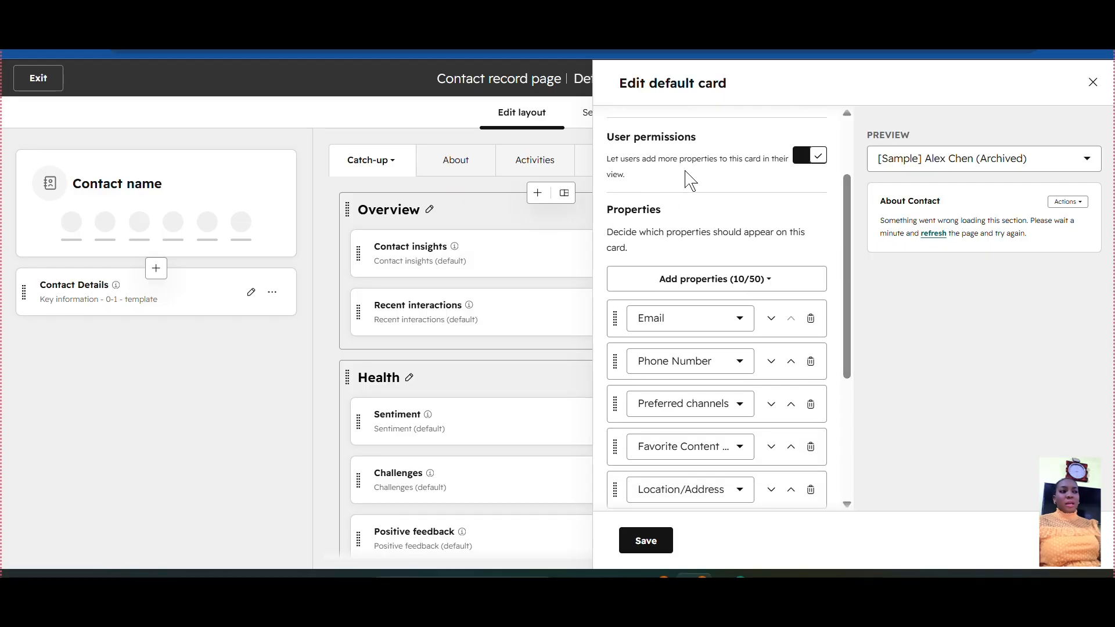
{"action": "left_click", "coordinate": [808, 169]}
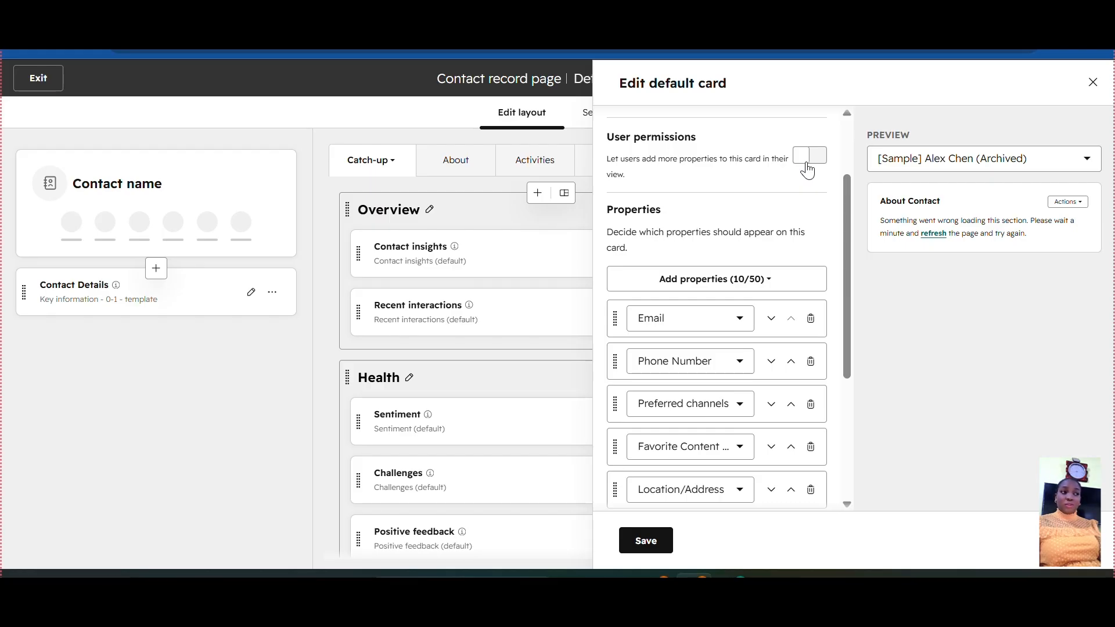
{"action": "left_click", "coordinate": [808, 169]}
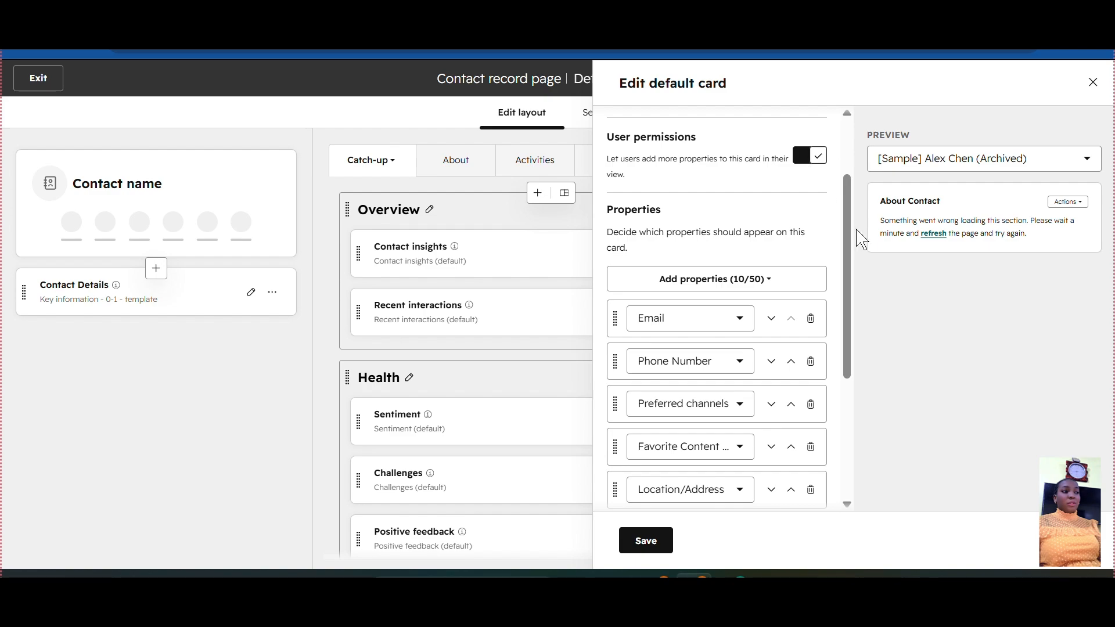
- Remove all existing properties from the About Contact card, from Email and Phone Number through to Record source and Contact owner
{"action": "left_click_drag", "start_coordinate": [848, 234], "coordinate": [855, 531]}
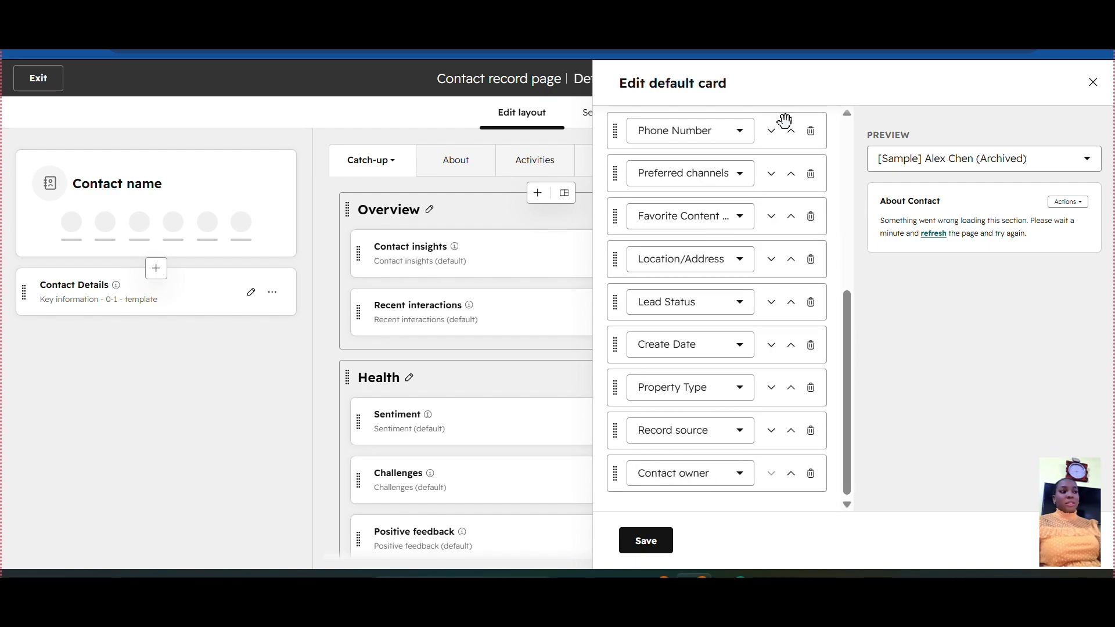
{"action": "left_click_drag", "start_coordinate": [851, 429], "coordinate": [858, 374]}
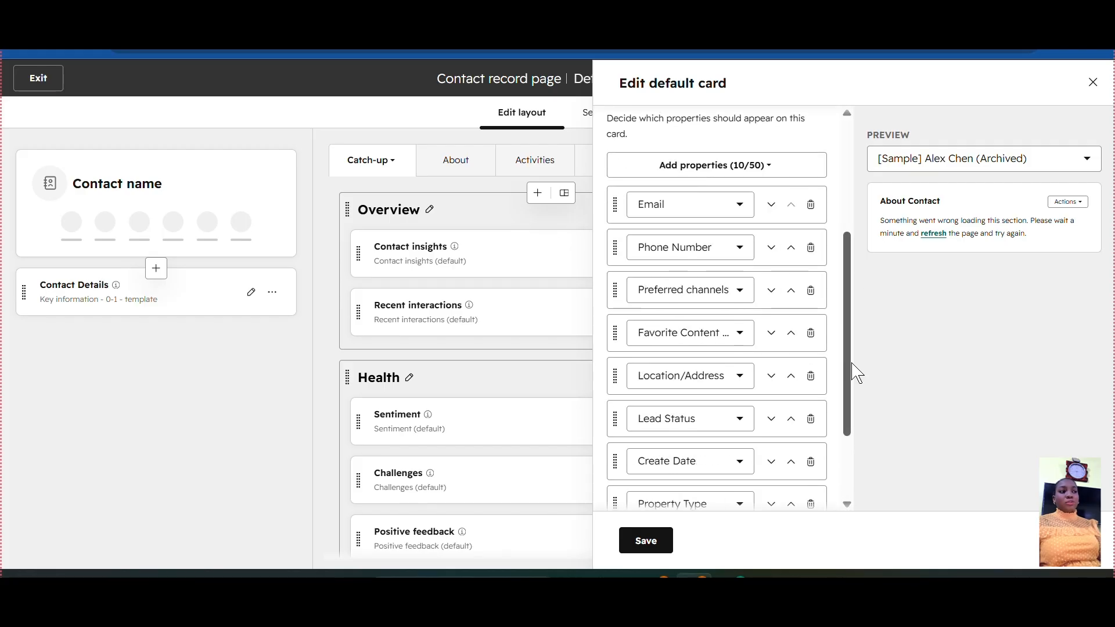
{"action": "left_click", "coordinate": [811, 206]}
{"action": "left_click", "coordinate": [812, 206]}
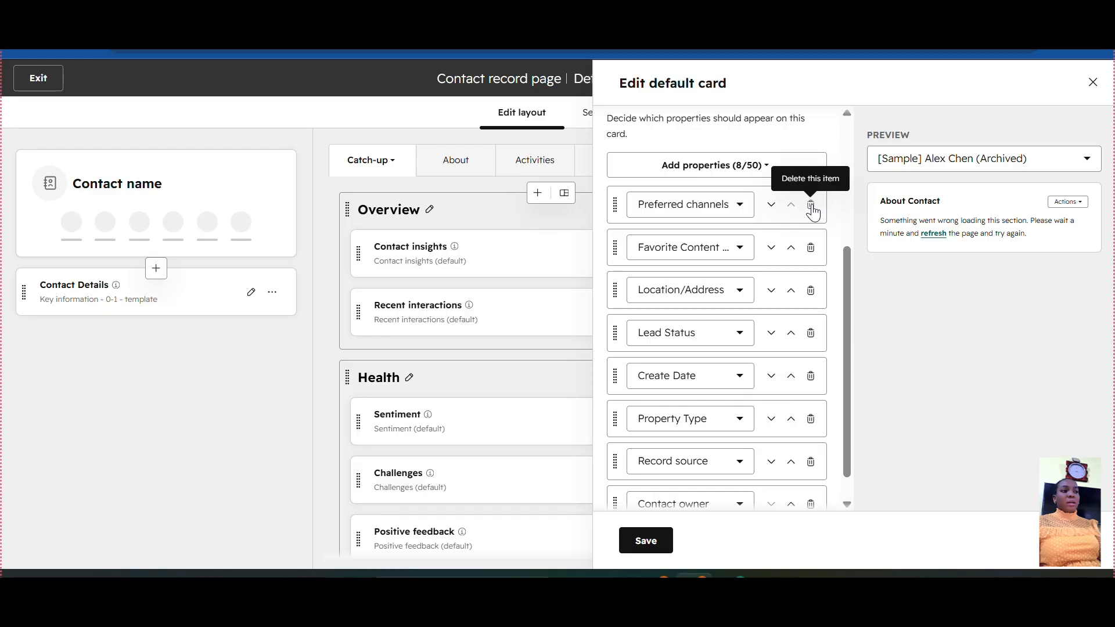
{"action": "left_click", "coordinate": [812, 208]}
{"action": "left_click", "coordinate": [812, 216]}
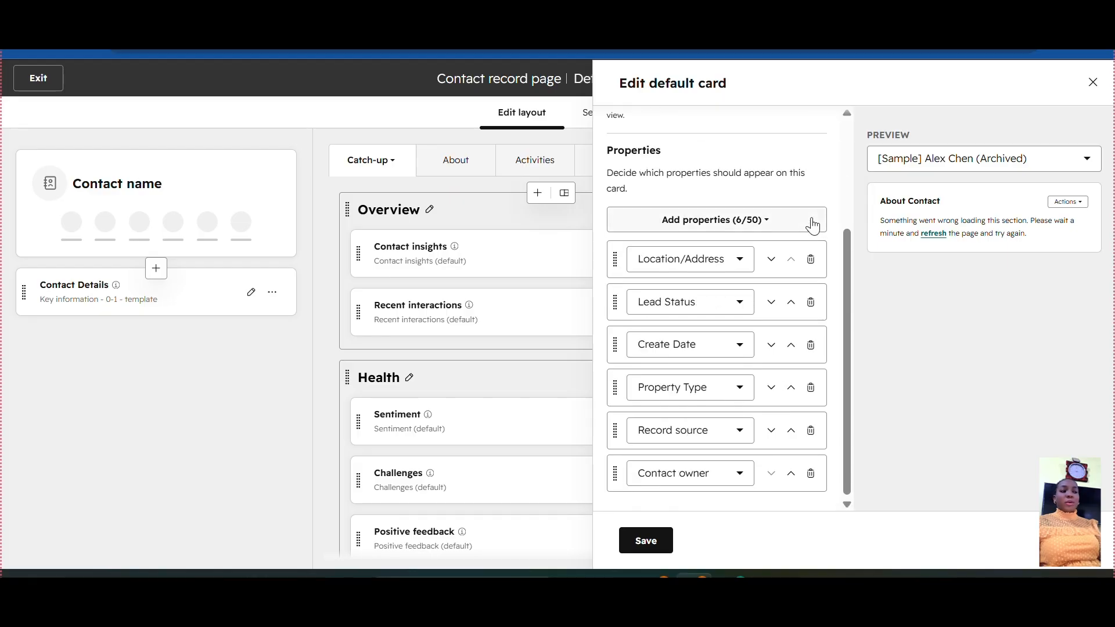
{"action": "left_click", "coordinate": [812, 263]}
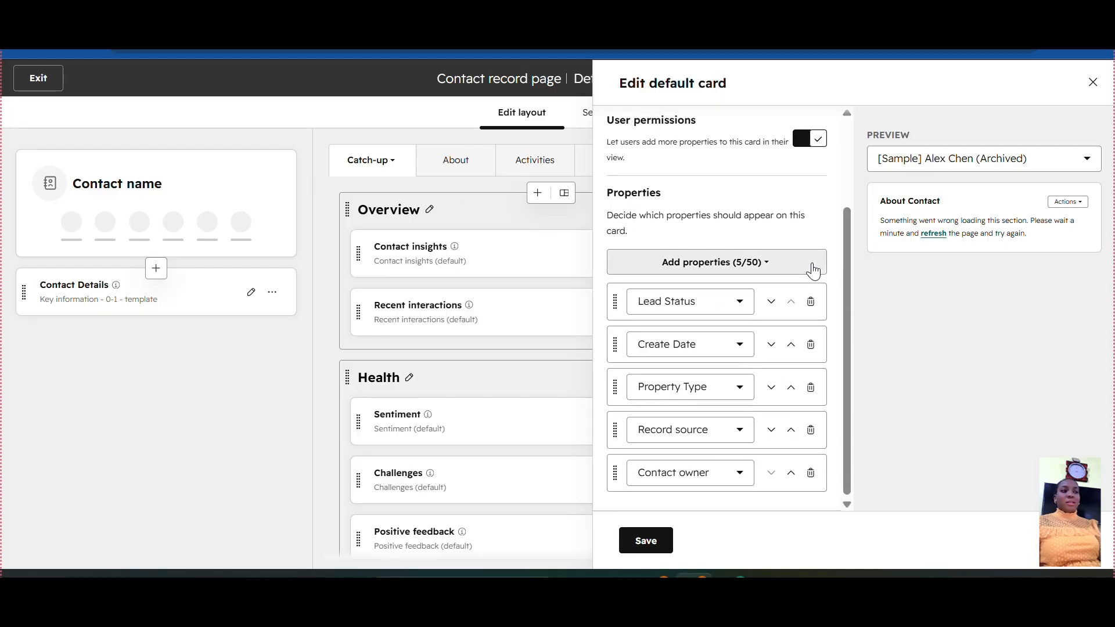
{"action": "left_click", "coordinate": [812, 302]}
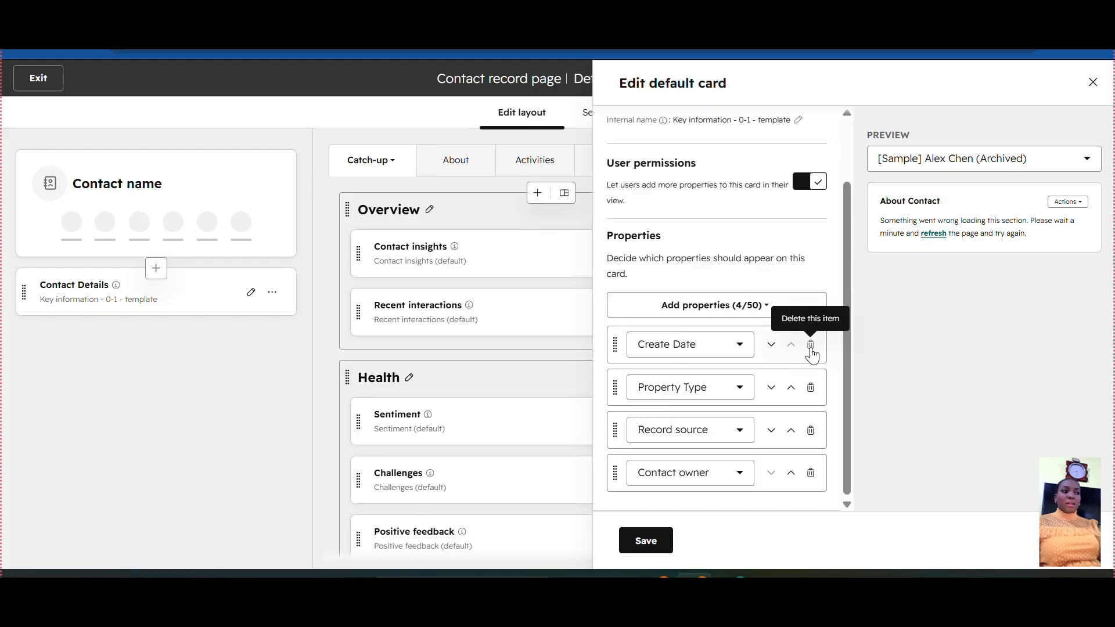
{"action": "left_click", "coordinate": [809, 346]}
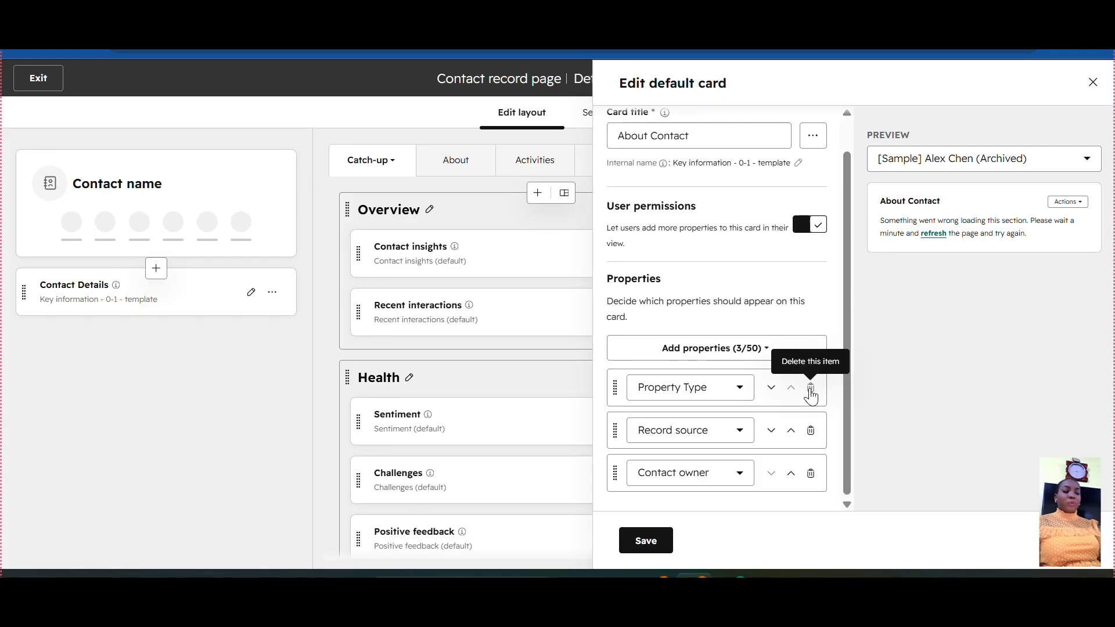
{"action": "left_click", "coordinate": [810, 390]}
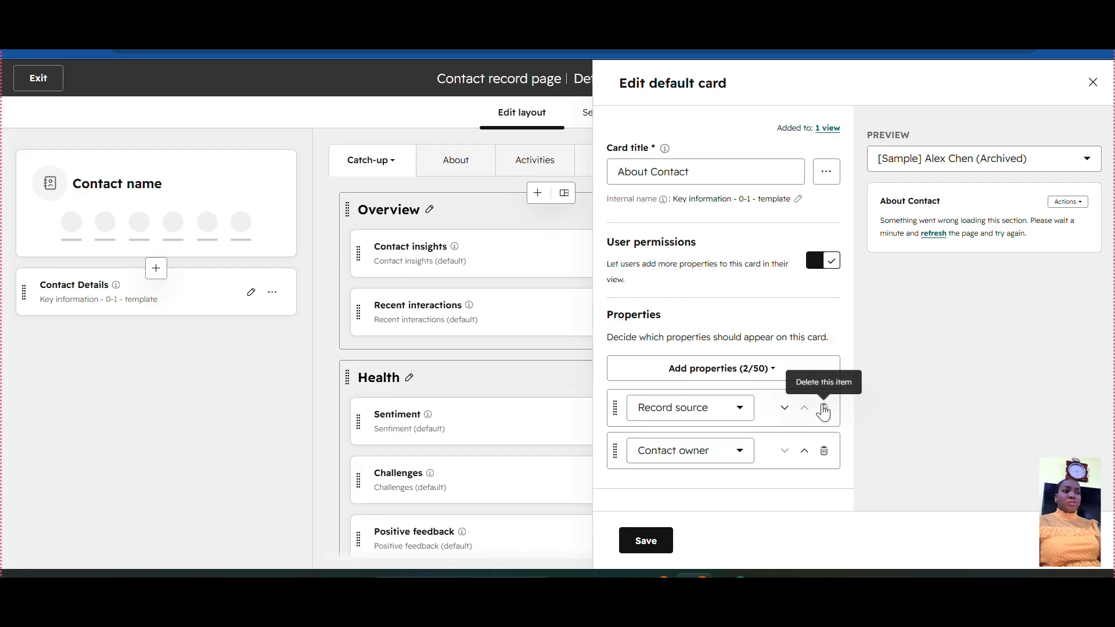
{"action": "left_click", "coordinate": [825, 412]}
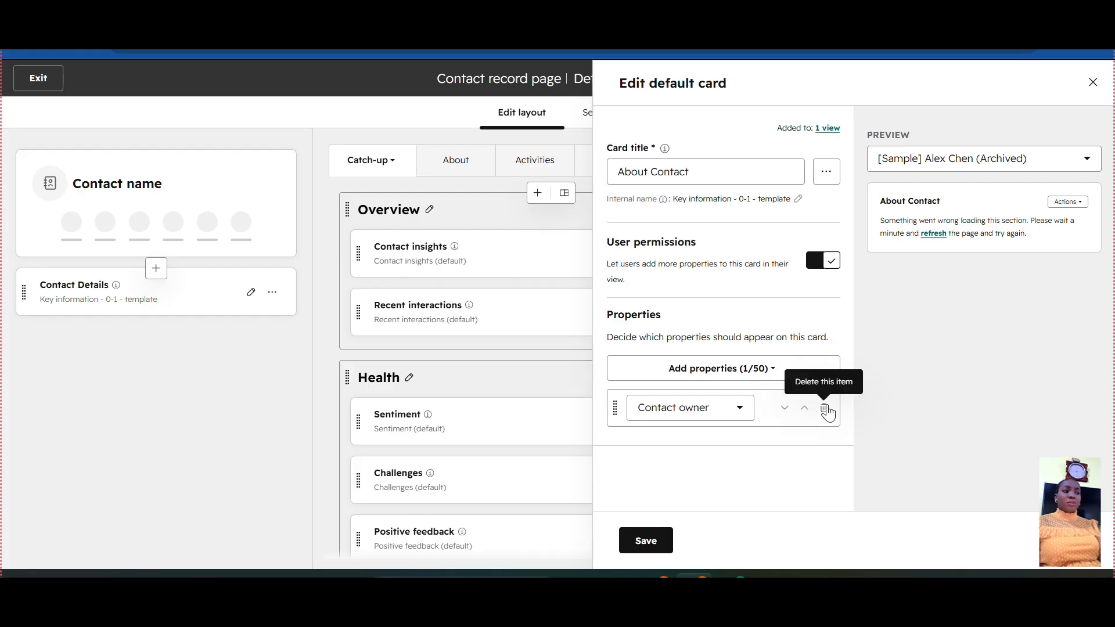
{"action": "left_click", "coordinate": [825, 408]}
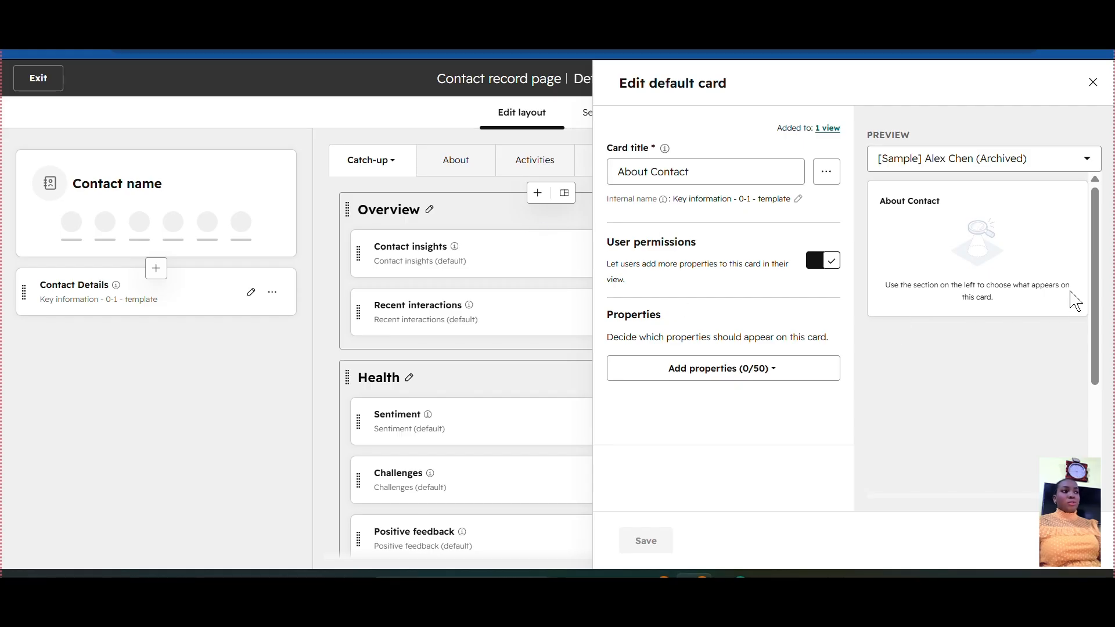
{"action": "left_click_drag", "start_coordinate": [1100, 213], "coordinate": [1094, 165]}
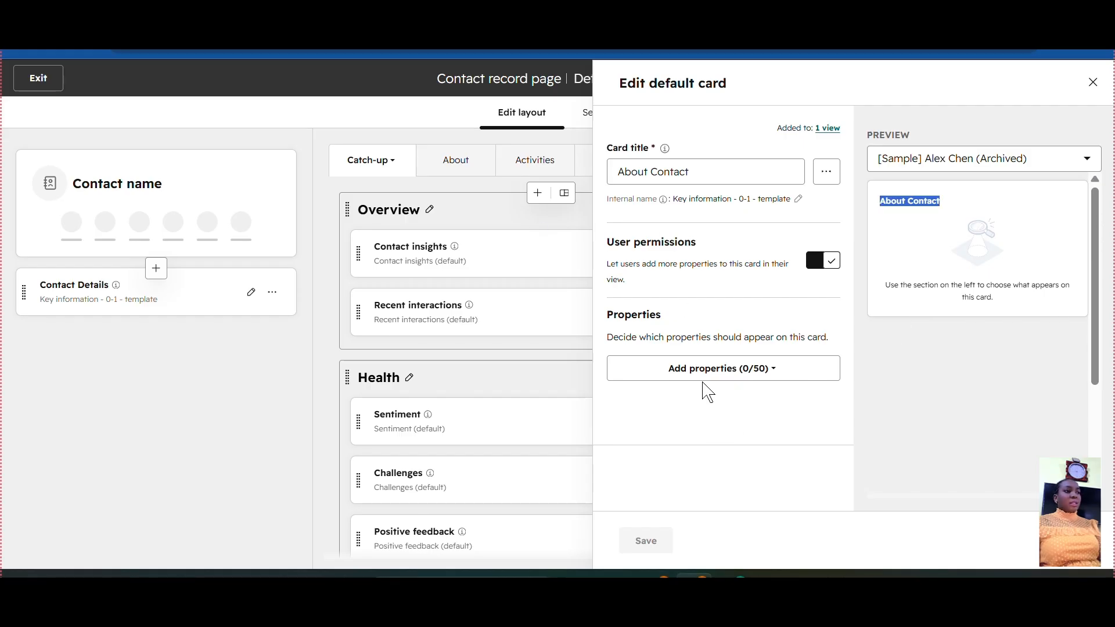
- Search the available properties for "name", add First Name to the About Contact card, and save the card
{"action": "left_click", "coordinate": [710, 378]}
{"action": "type", "text": "name"}
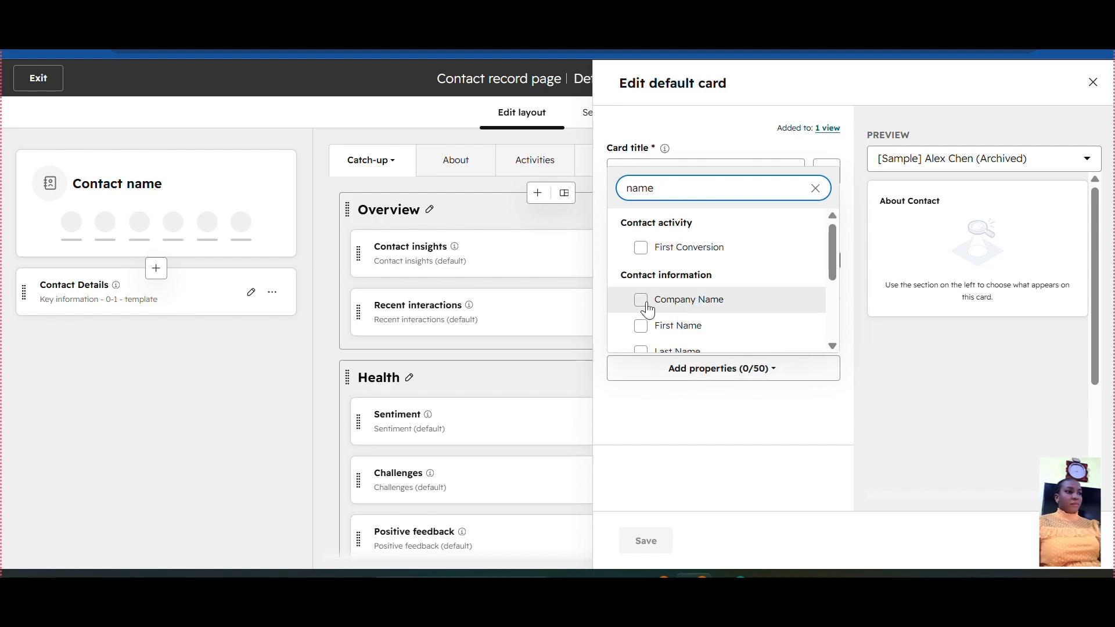
{"action": "left_click", "coordinate": [642, 327]}
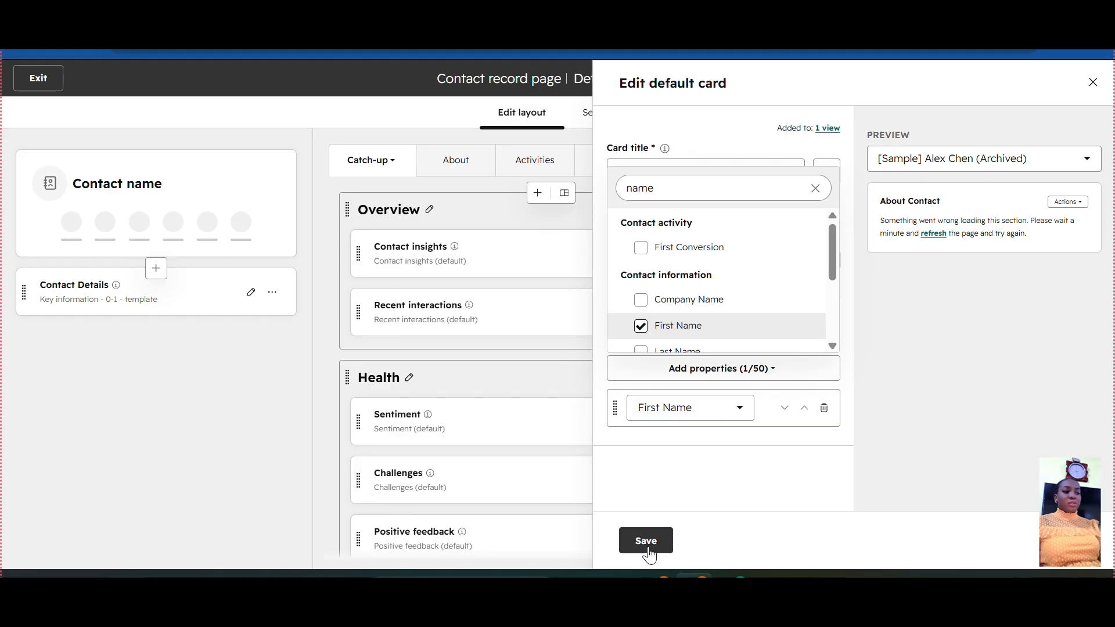
{"action": "left_click", "coordinate": [647, 541]}
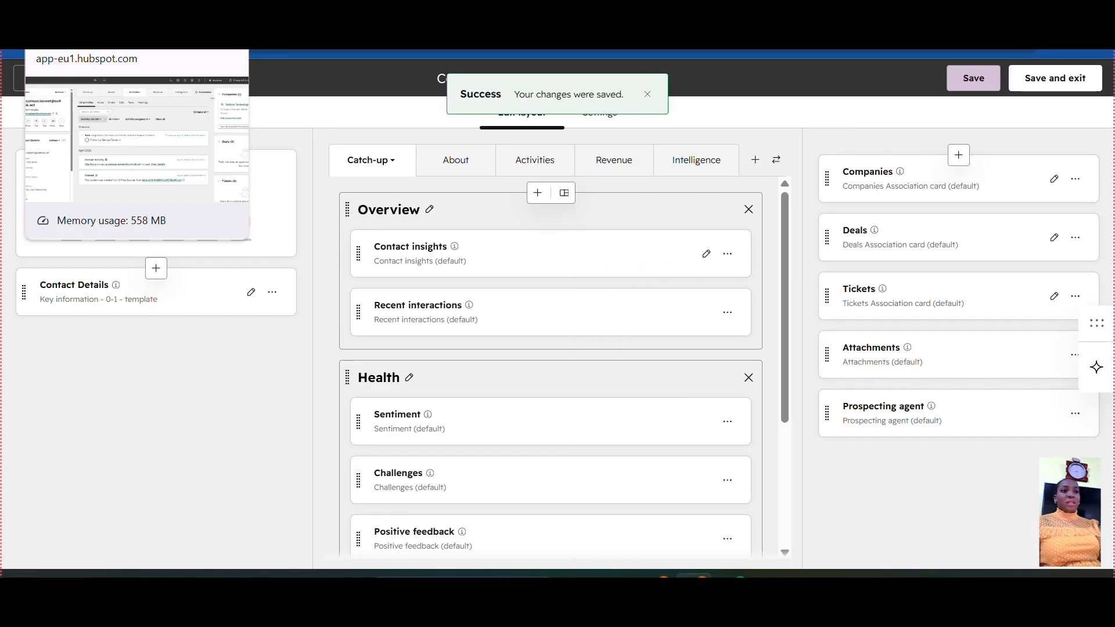
- Review the full list of Contact Details properties on the existing contact record and return to the layout editor
{"action": "left_click", "coordinate": [972, 78]}
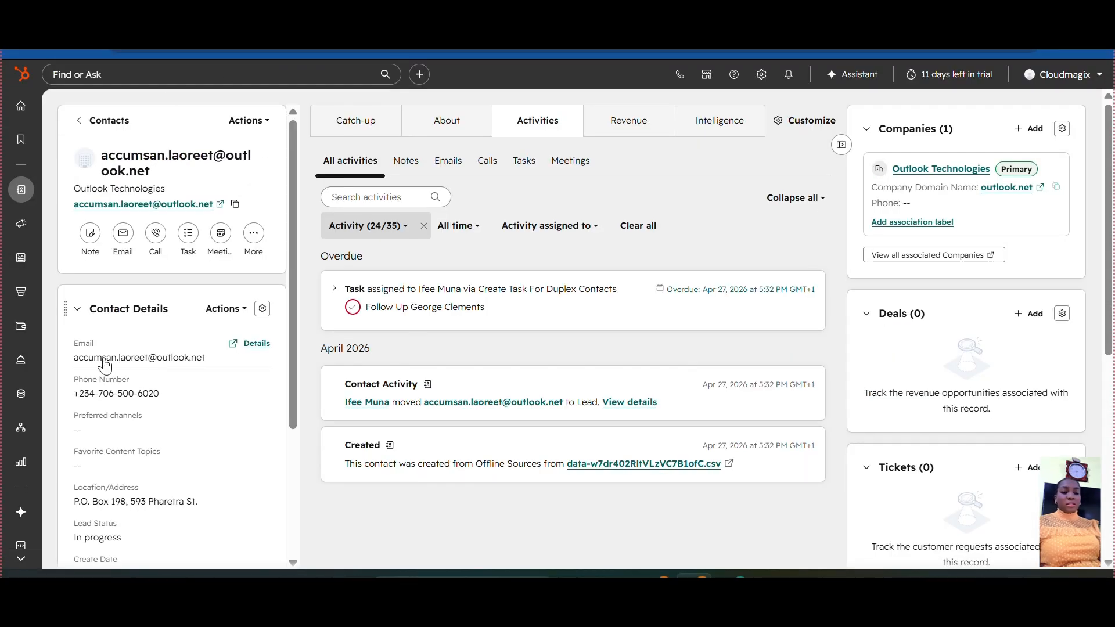
{"action": "left_click_drag", "start_coordinate": [291, 368], "coordinate": [319, 569]}
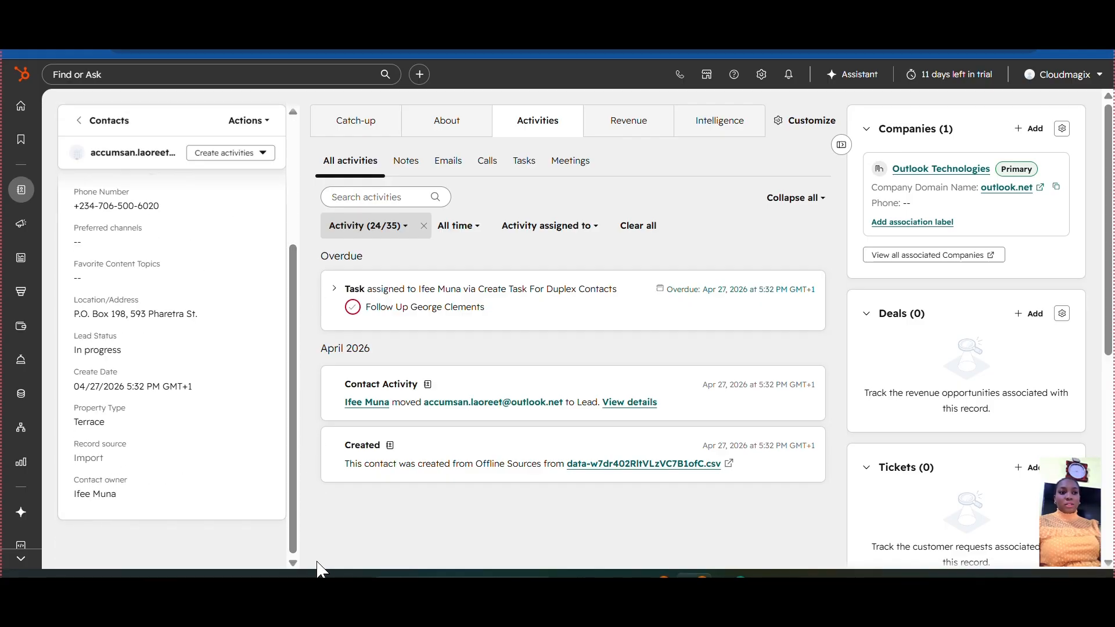
{"action": "left_click", "coordinate": [80, 46]}
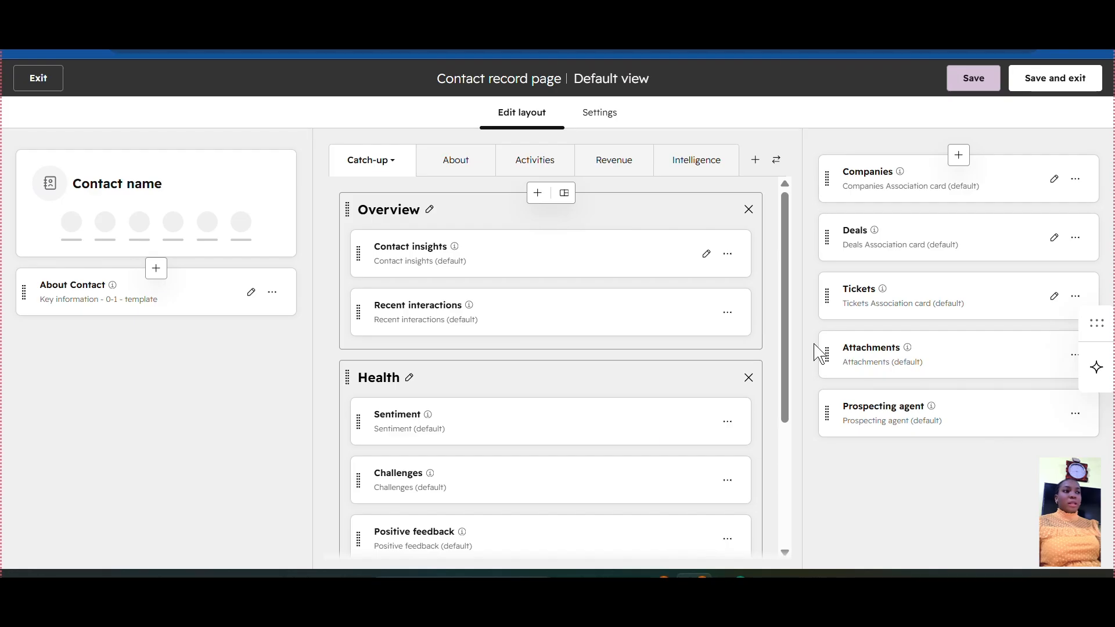
- Reopen the About Contact card for editing and add the Last Name property to it
{"action": "left_click", "coordinate": [252, 293]}
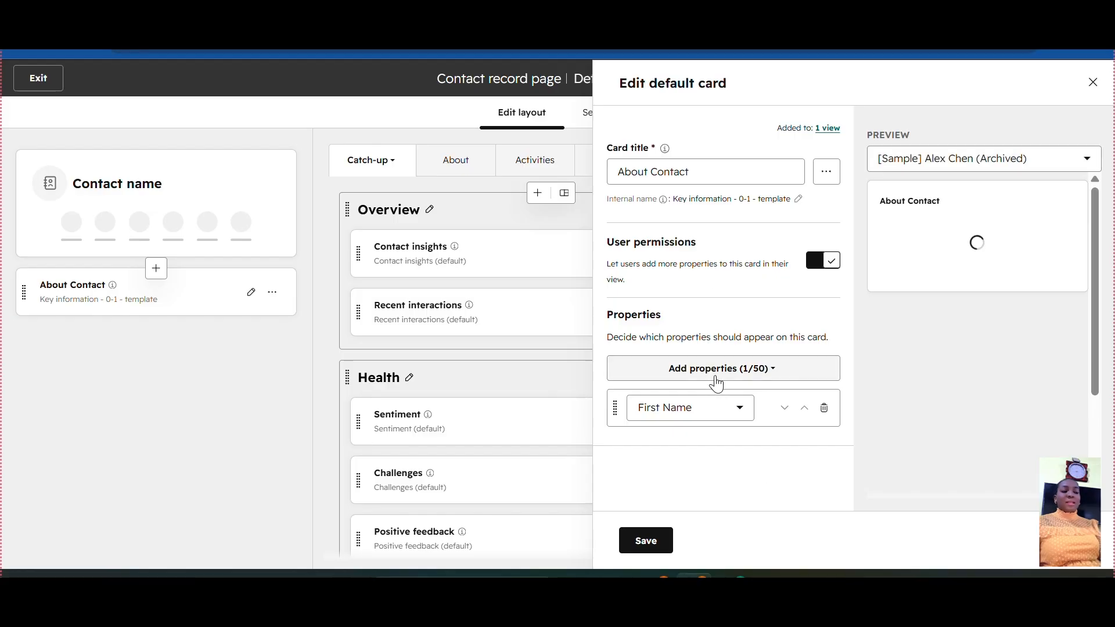
{"action": "left_click", "coordinate": [717, 380]}
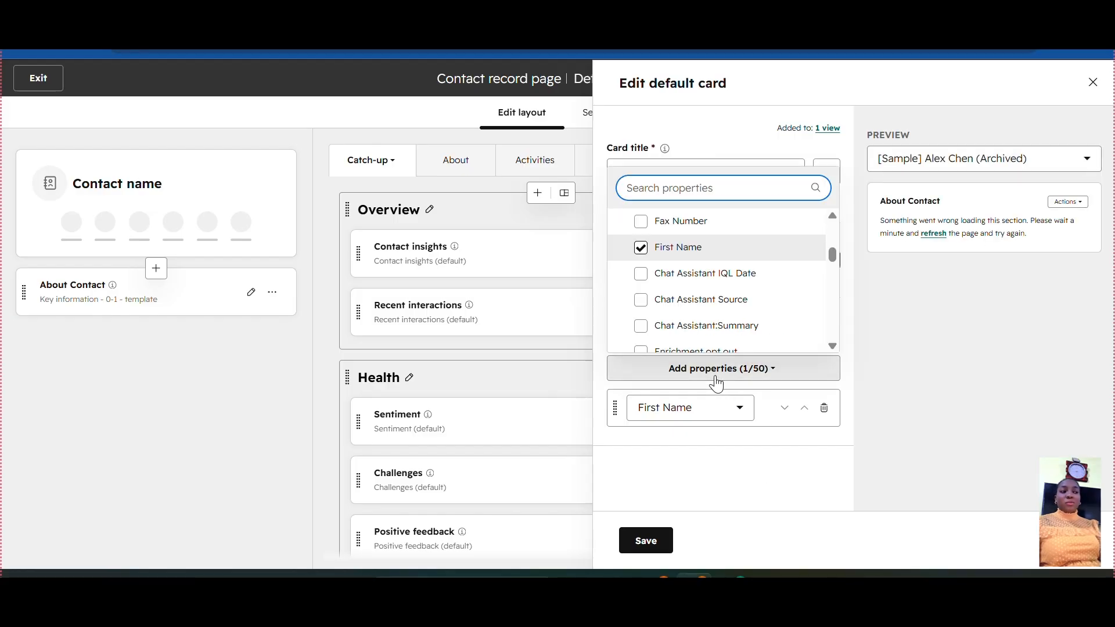
{"action": "type", "text": "name"}
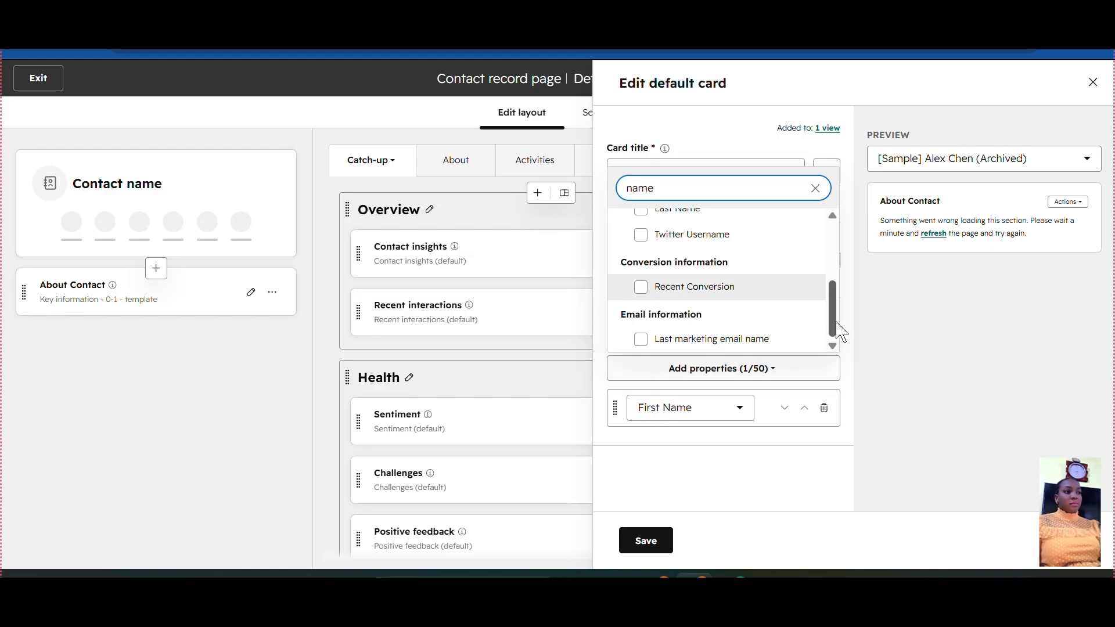
{"action": "scroll", "coordinate": [839, 325], "scroll_direction": "up", "scroll_amount": 2}
{"action": "left_click", "coordinate": [641, 263]}
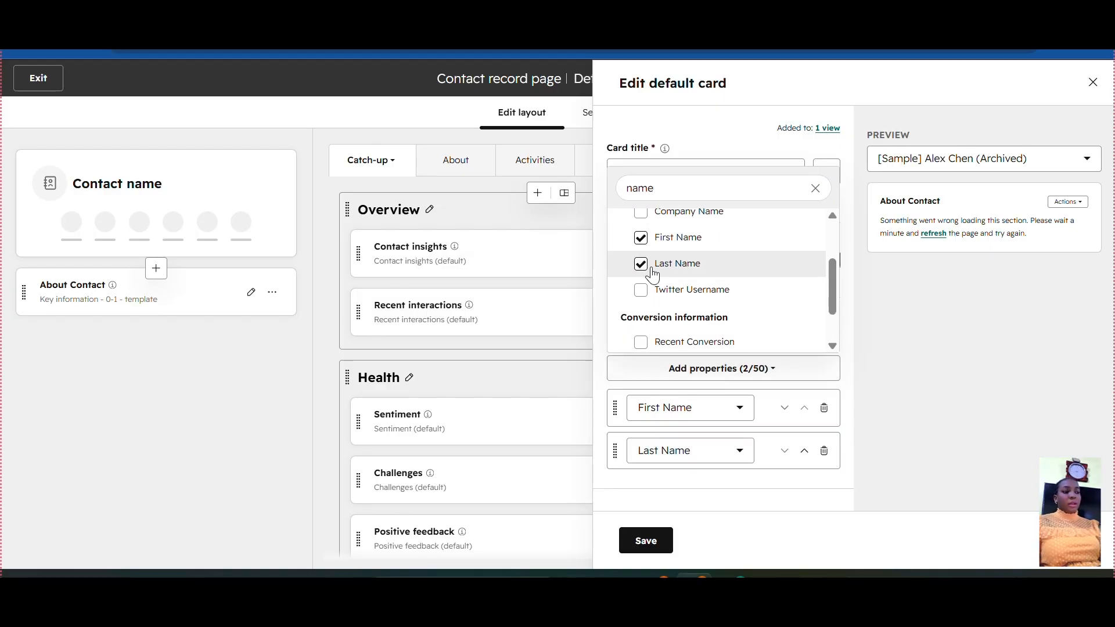
- Add the Company Name property to the About Contact card and move it above First Name
{"action": "left_click", "coordinate": [815, 189]}
{"action": "type", "text": "compan"}
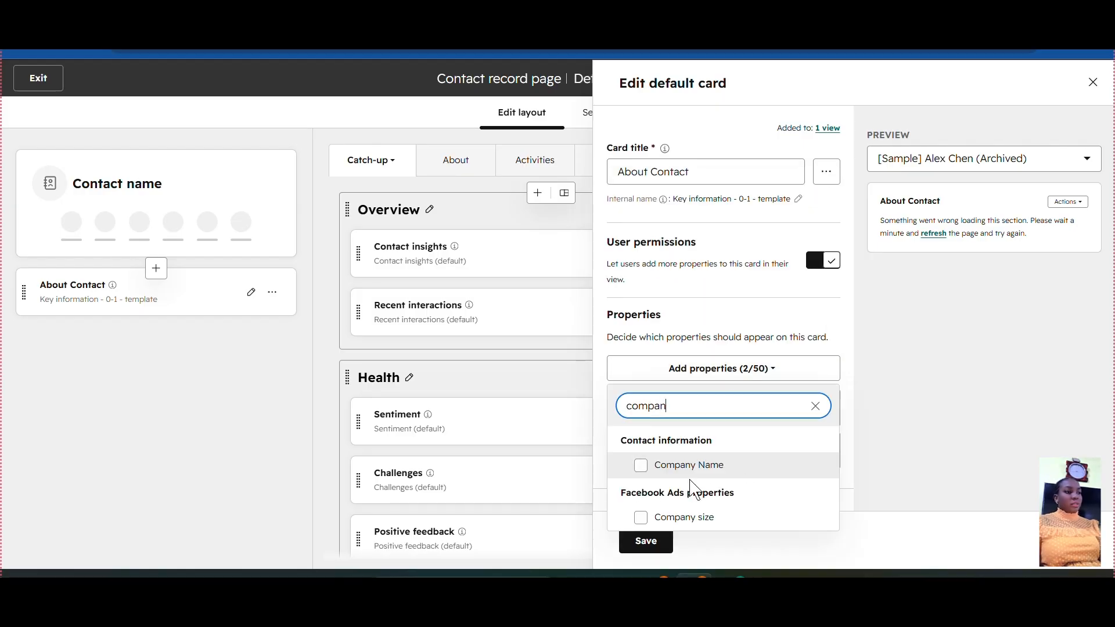
{"action": "left_click", "coordinate": [642, 466]}
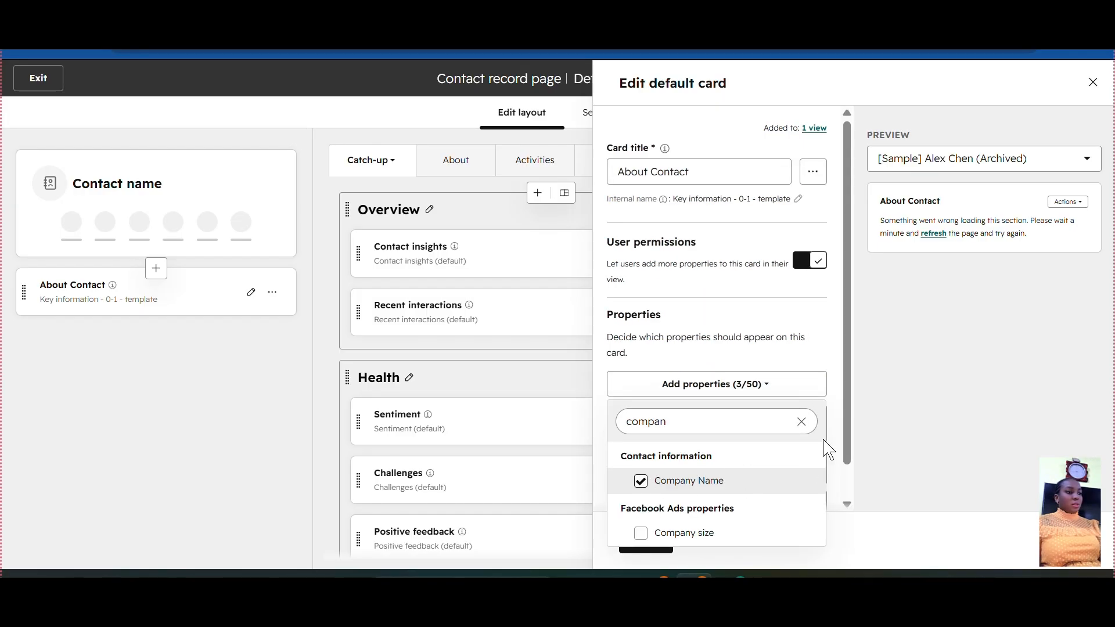
{"action": "scroll", "coordinate": [848, 509], "scroll_direction": "down", "scroll_amount": 1}
{"action": "left_click", "coordinate": [887, 447]}
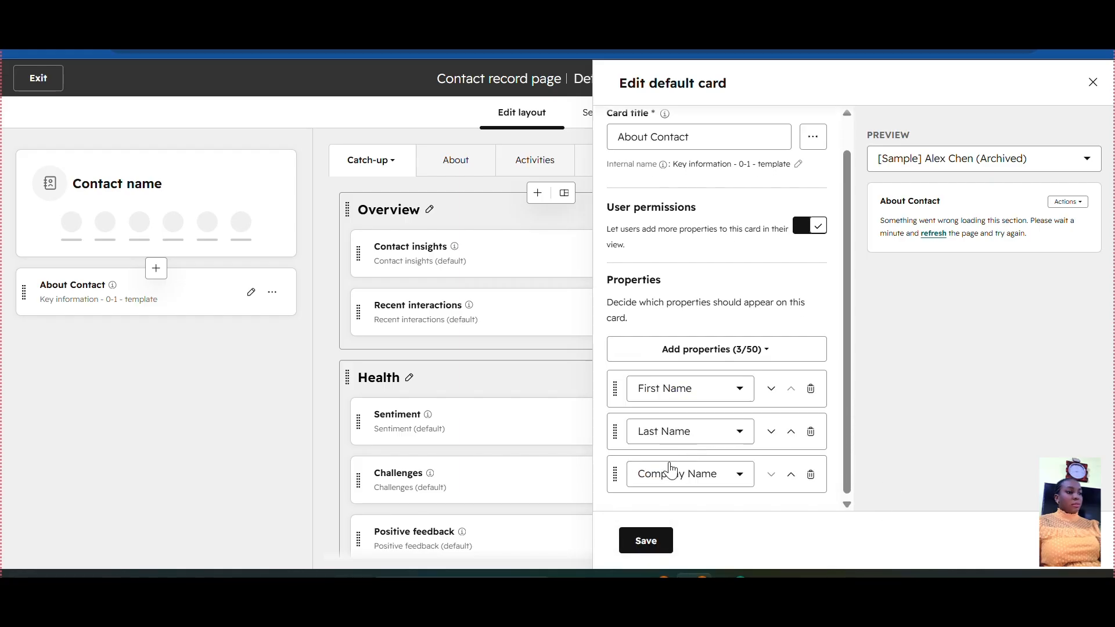
{"action": "left_click_drag", "start_coordinate": [663, 457], "coordinate": [669, 385]}
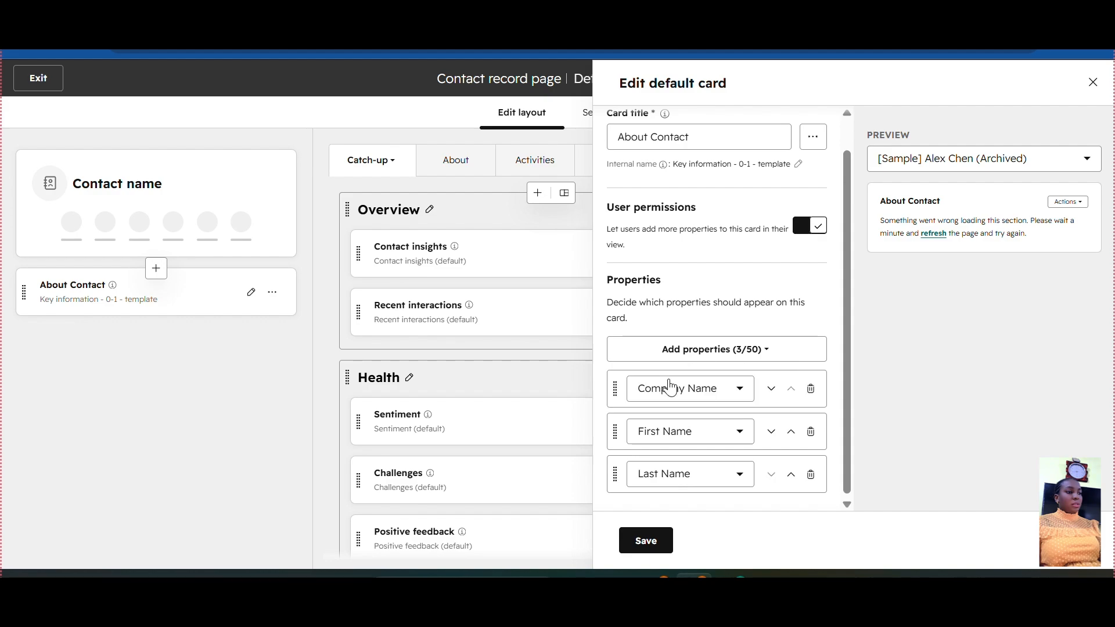
- Add the Email property from the Contact information group to the About Contact card
{"action": "left_click_drag", "start_coordinate": [846, 366], "coordinate": [845, 406]}
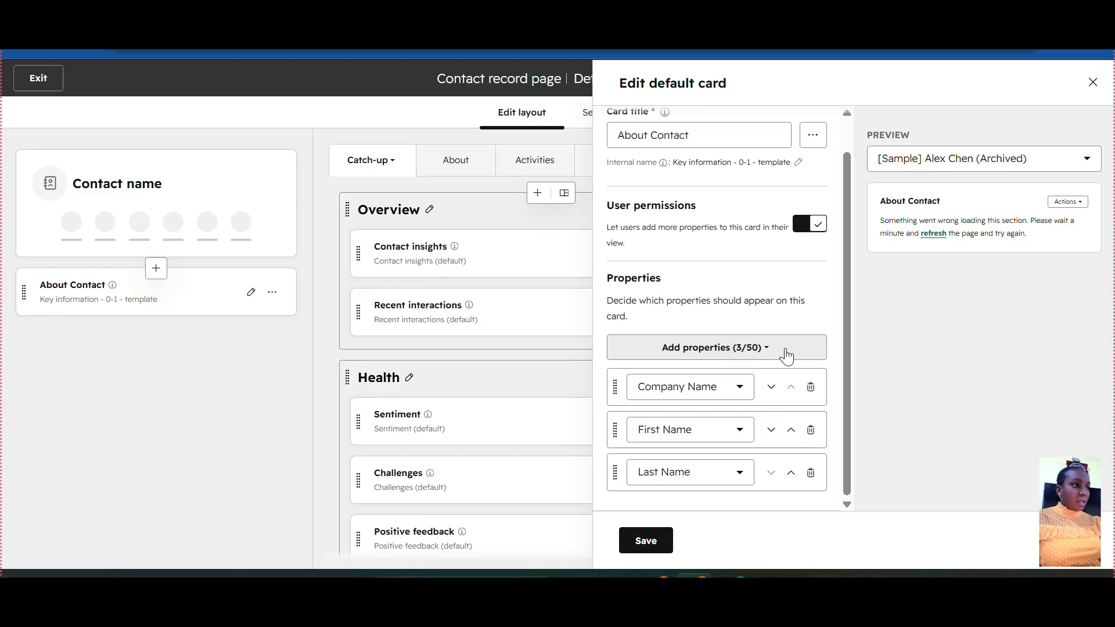
{"action": "left_click", "coordinate": [787, 355]}
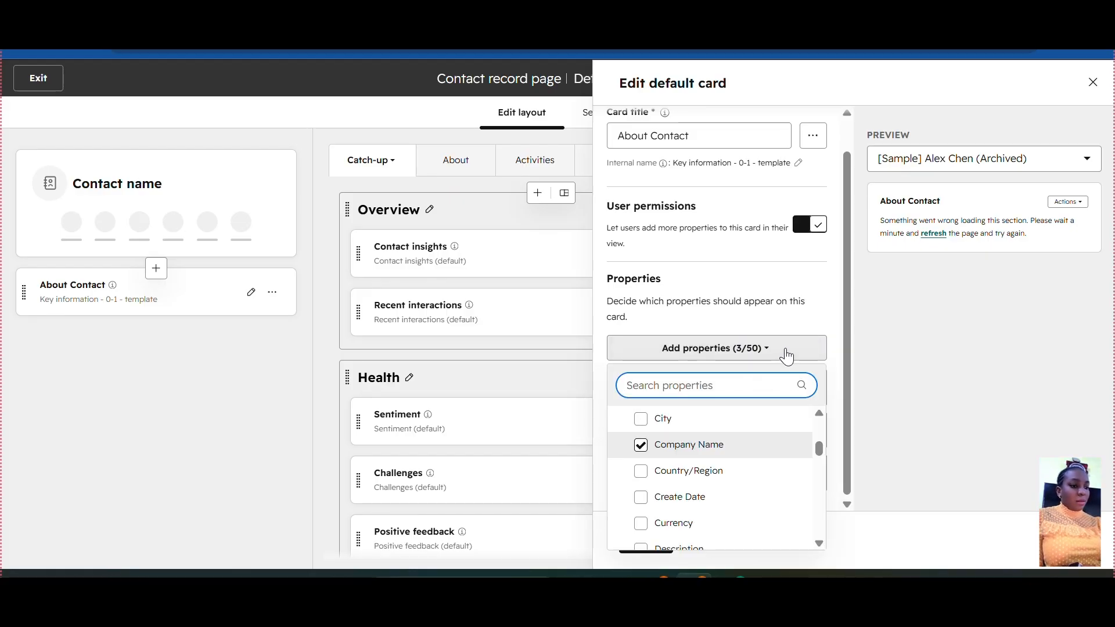
{"action": "type", "text": "email"}
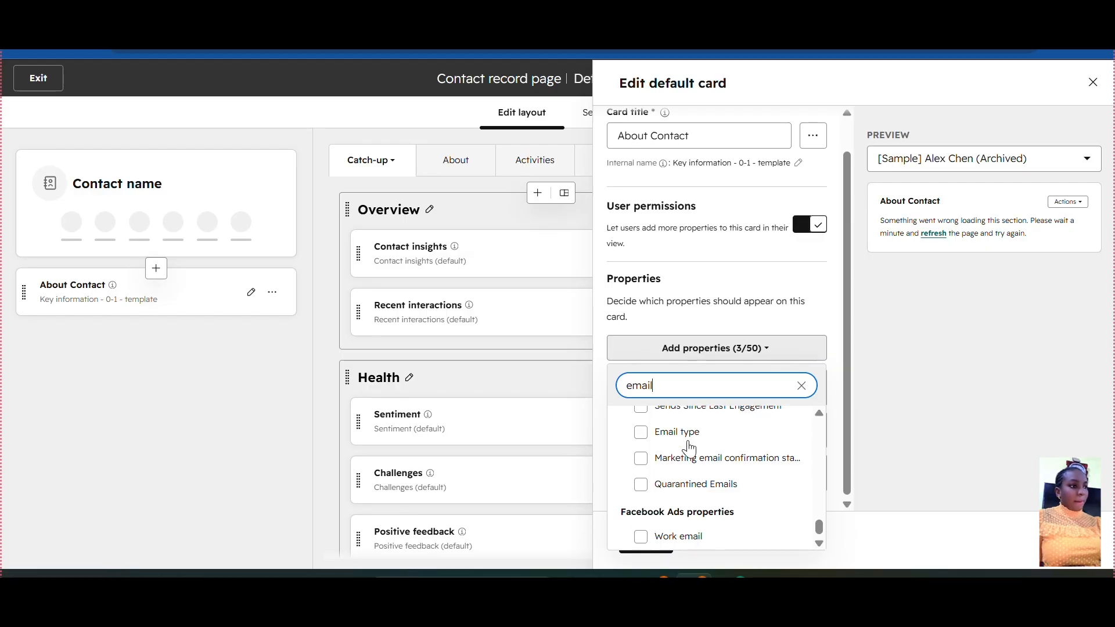
{"action": "left_click_drag", "start_coordinate": [820, 528], "coordinate": [820, 433]}
{"action": "left_click", "coordinate": [650, 492]}
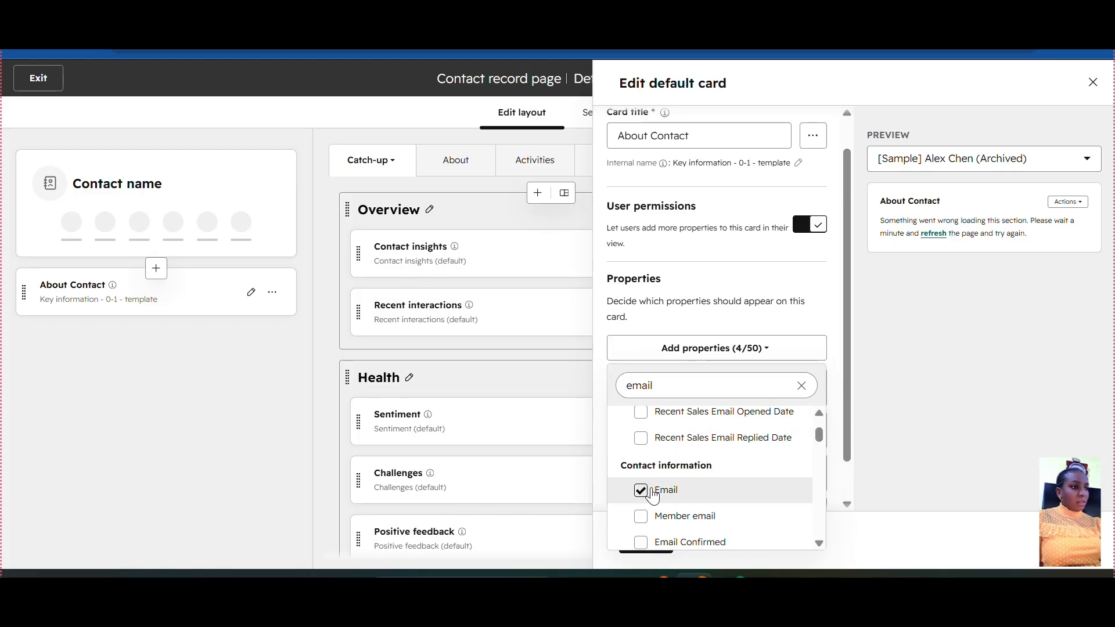
- Add the Phone Number property from the Contact information group to the About Contact card
{"action": "left_click", "coordinate": [801, 386]}
{"action": "type", "text": "p"}
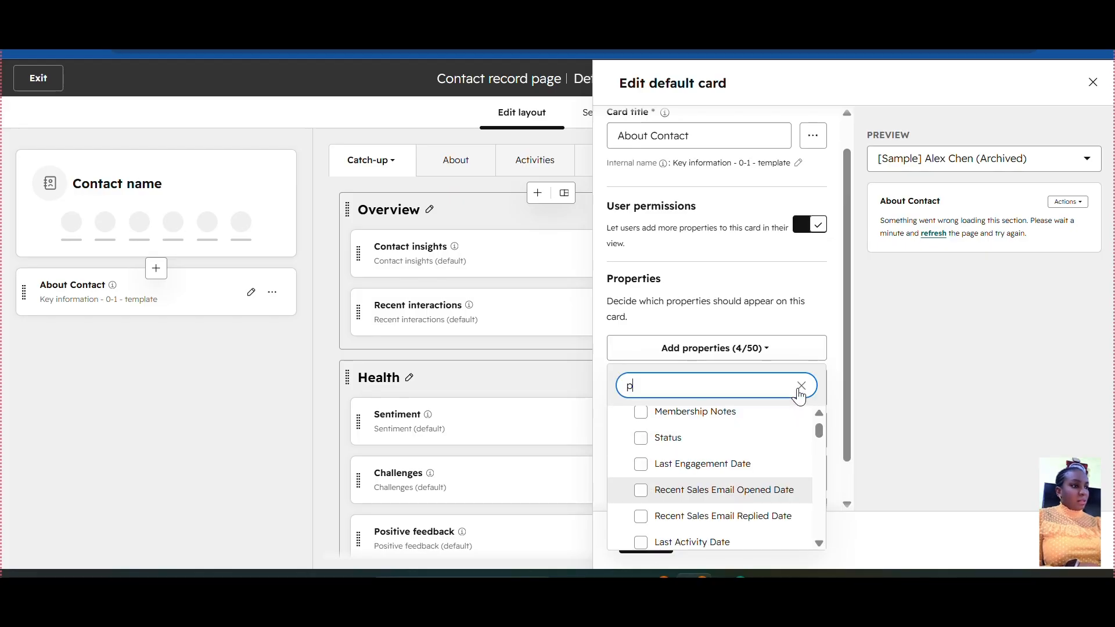
{"action": "type", "text": "hon"}
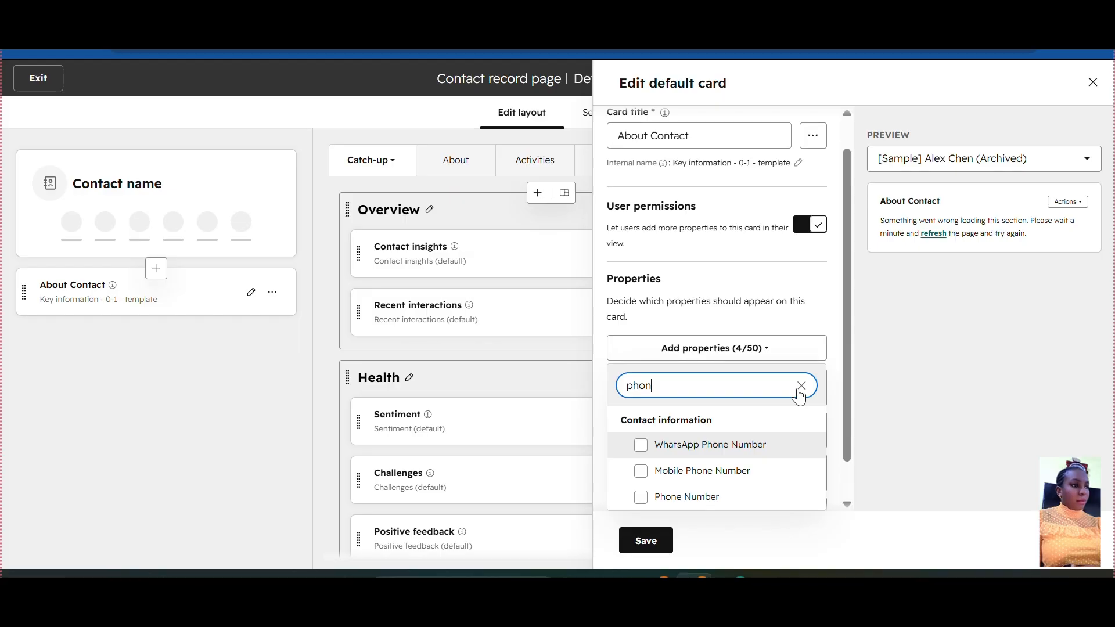
{"action": "left_click", "coordinate": [642, 500]}
{"action": "left_click_drag", "start_coordinate": [848, 402], "coordinate": [846, 460]}
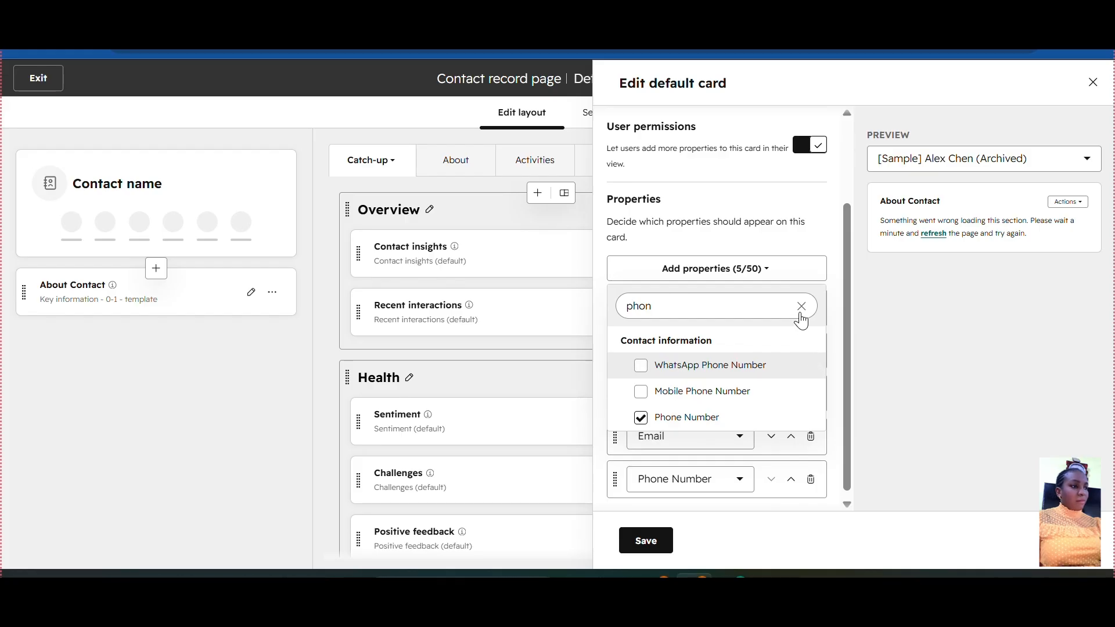
- Add the Create Date and Last Modified Date properties from the Contact information group to the About Contact card
{"action": "left_click", "coordinate": [801, 307]}
{"action": "type", "text": "crea"}
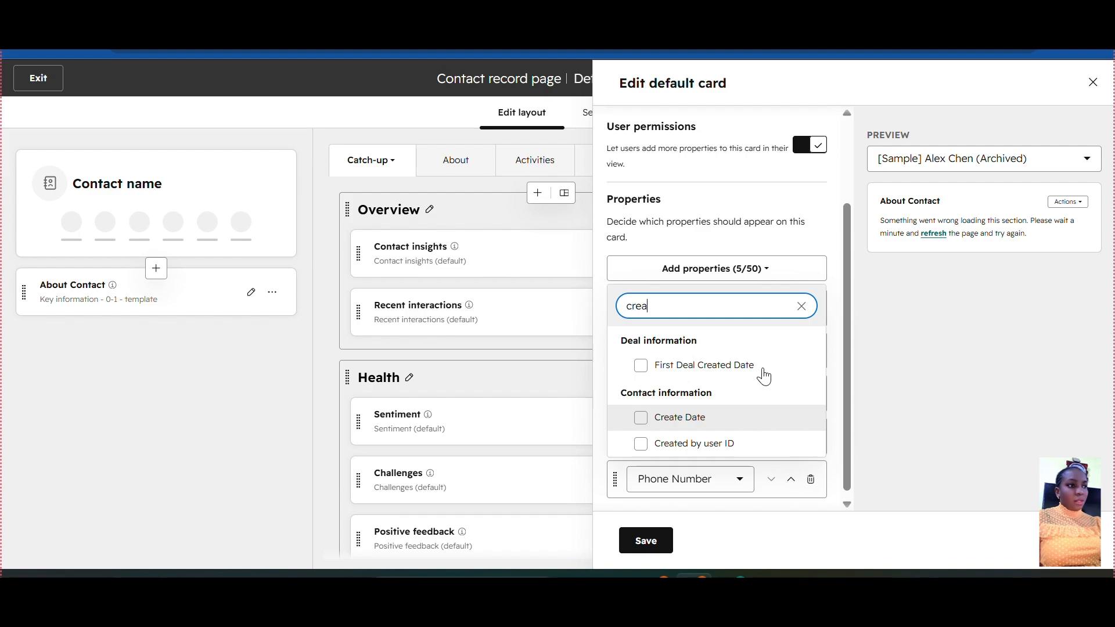
{"action": "left_click", "coordinate": [710, 418]}
{"action": "left_click", "coordinate": [802, 306]}
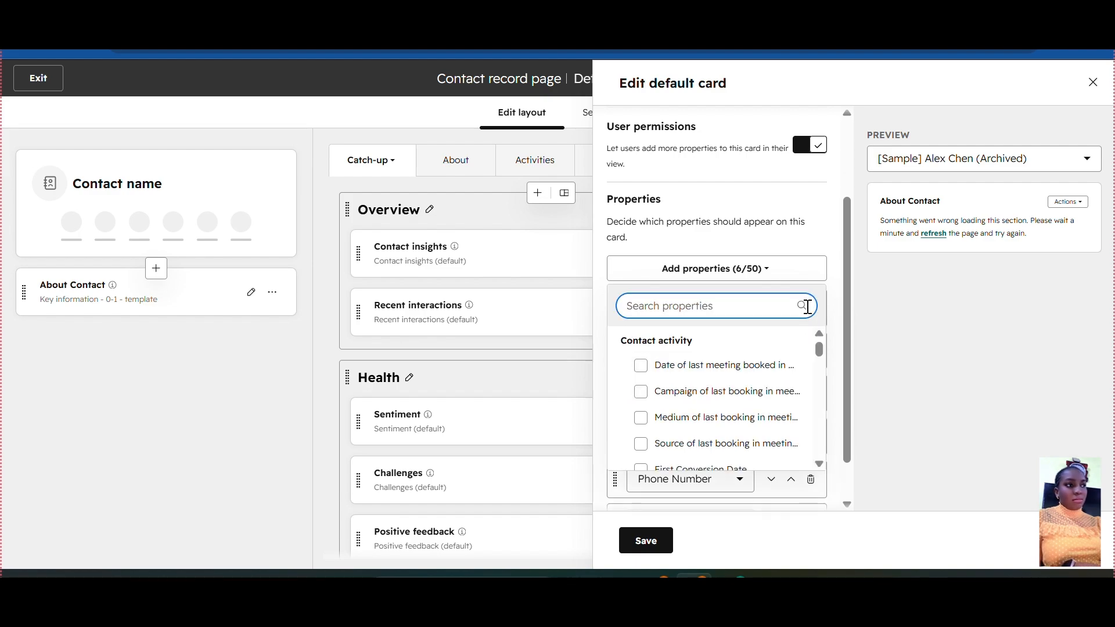
{"action": "type", "text": "modi"}
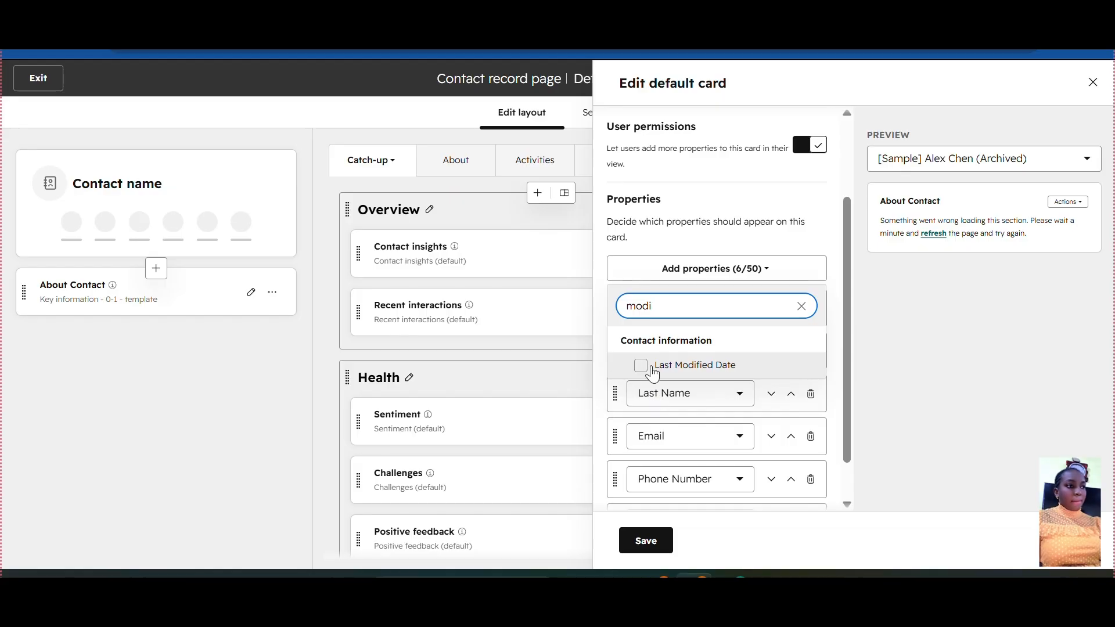
{"action": "left_click", "coordinate": [644, 369]}
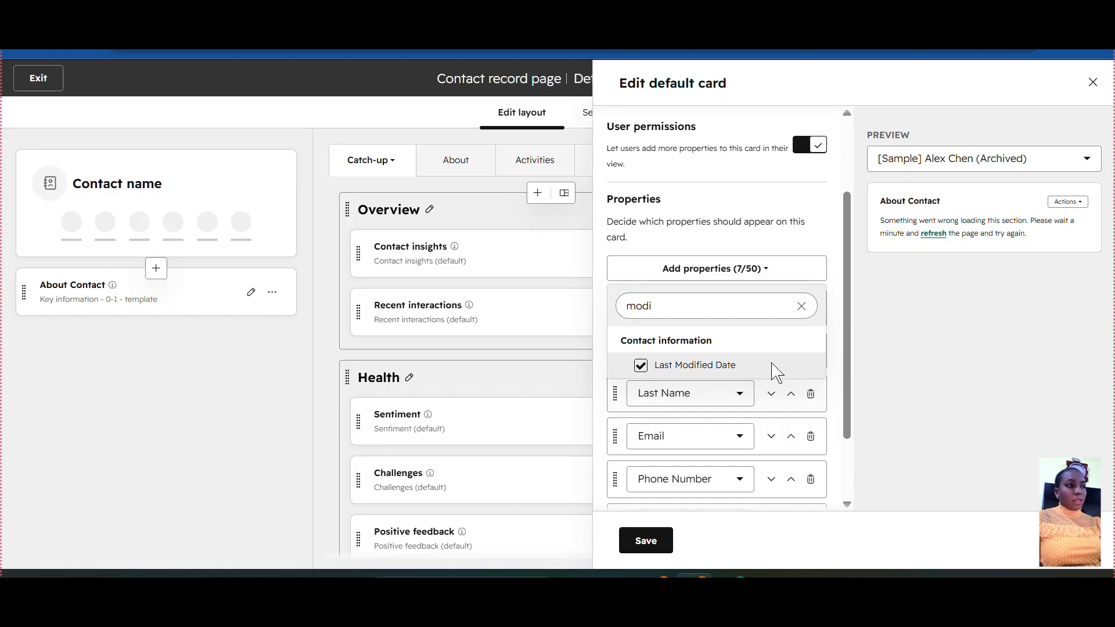
- Remove the Last Modified Date and Create Date properties from the About Contact card
{"action": "left_click_drag", "start_coordinate": [846, 398], "coordinate": [842, 497]}
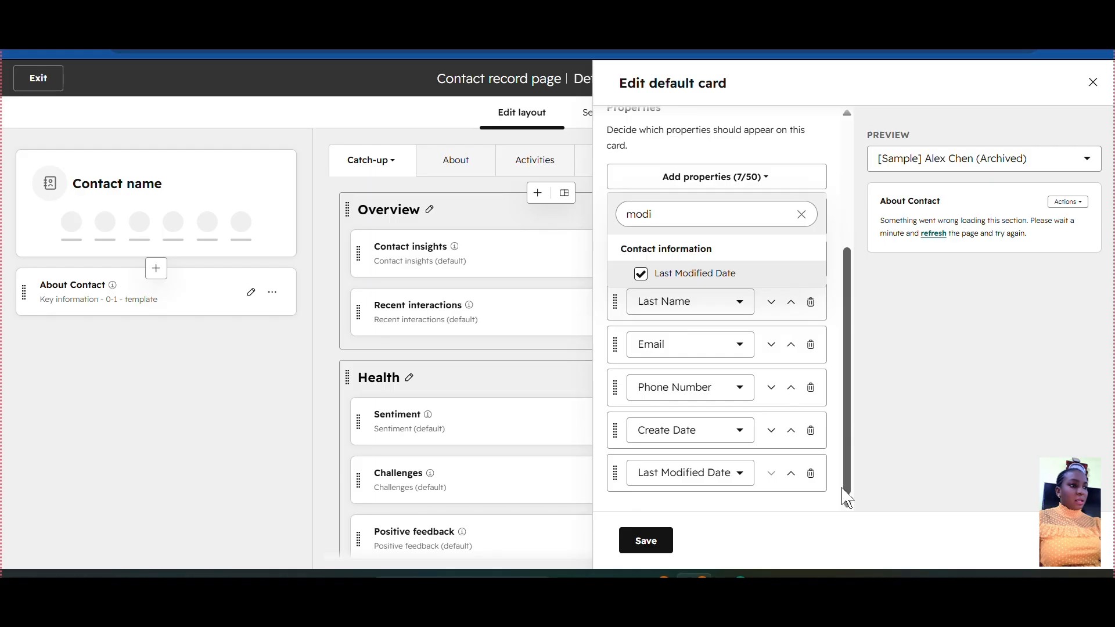
{"action": "left_click", "coordinate": [812, 474]}
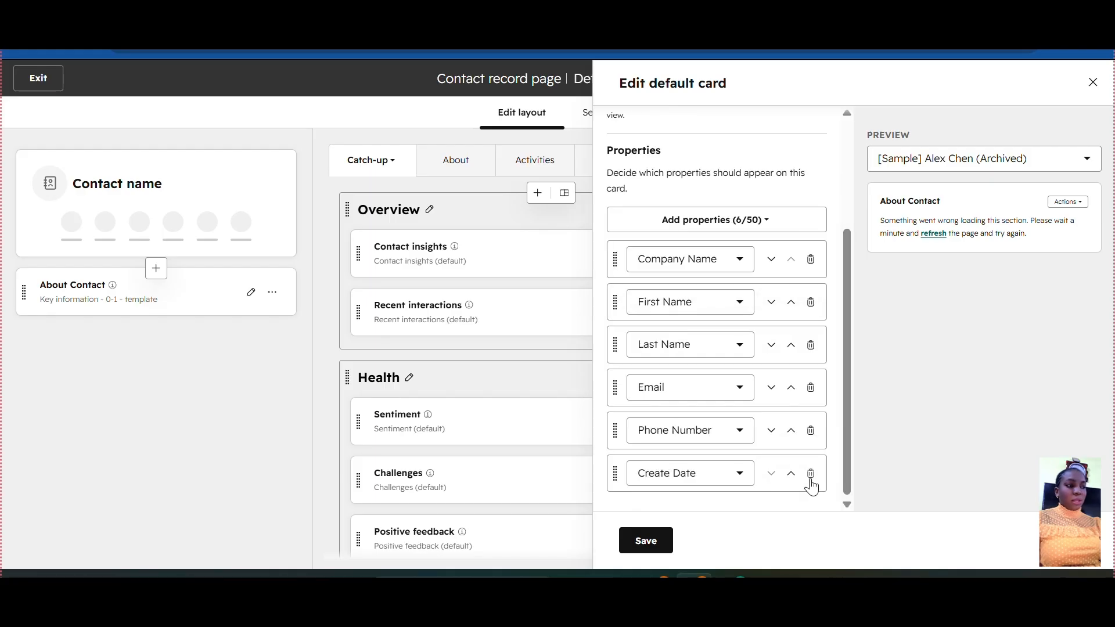
{"action": "left_click", "coordinate": [812, 476]}
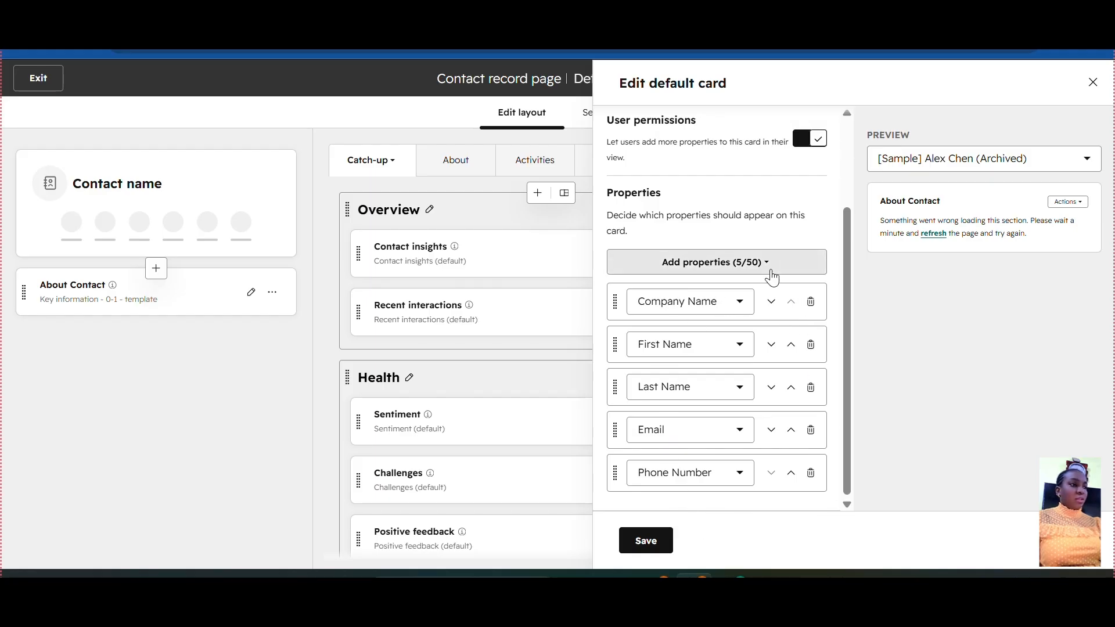
- Add the Location/Address property from the Contact information group to the About Contact card and save the card
{"action": "left_click", "coordinate": [771, 270]}
{"action": "type", "text": "locat"}
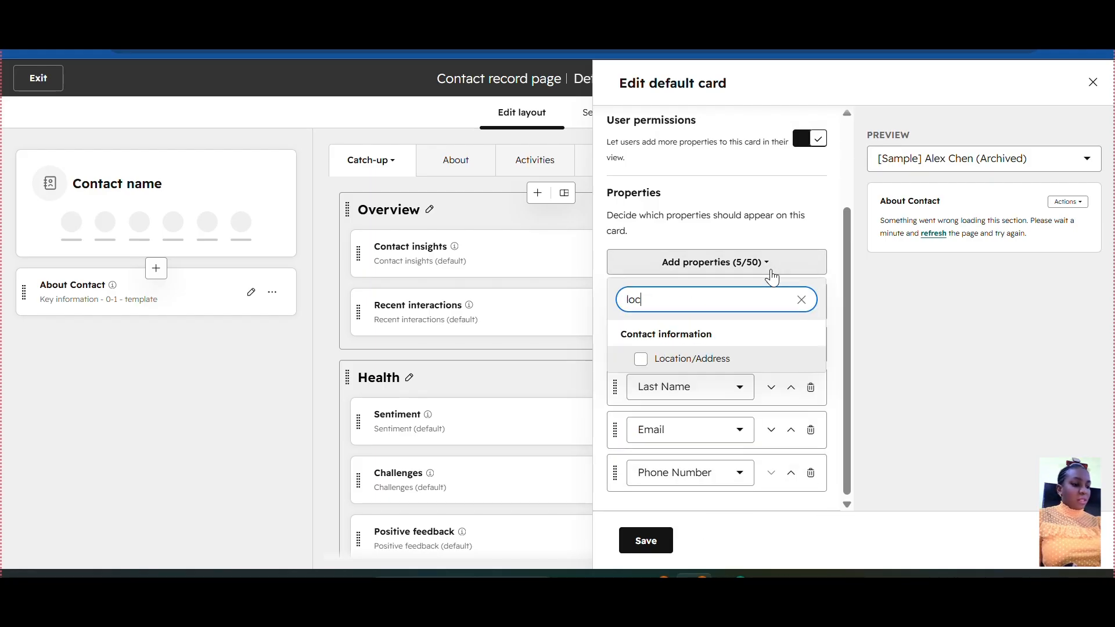
{"action": "left_click", "coordinate": [640, 365]}
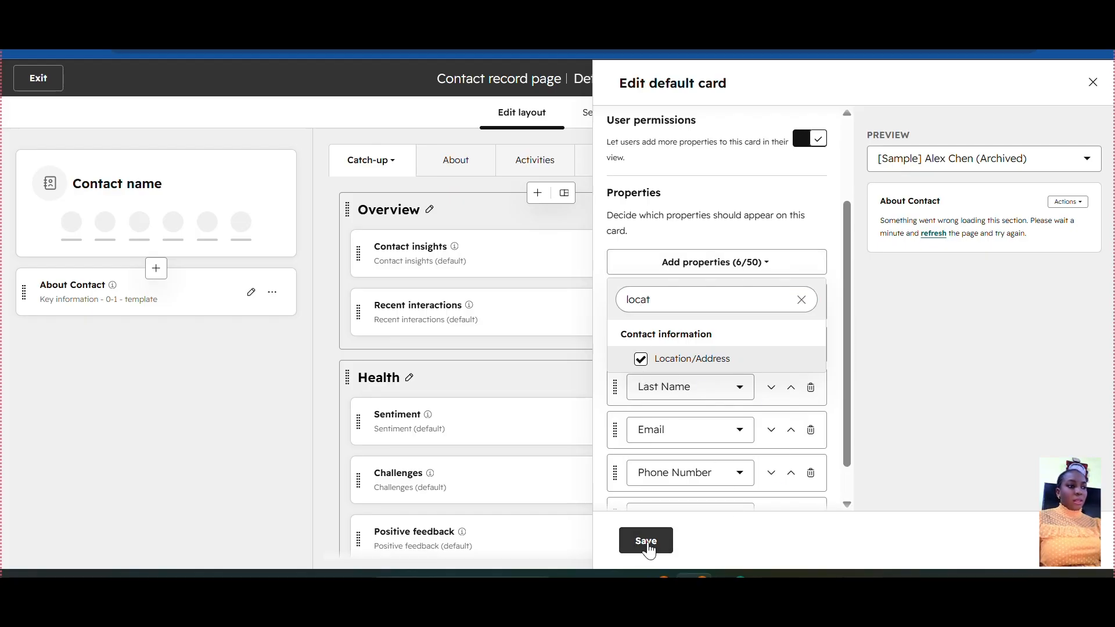
{"action": "left_click", "coordinate": [647, 542]}
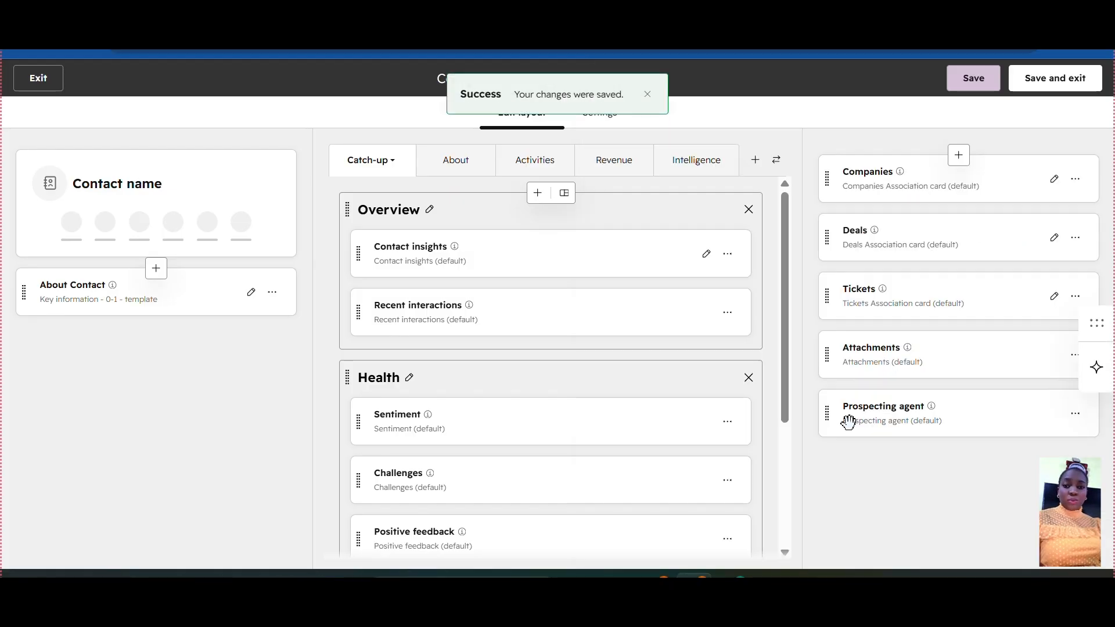
- Save and exit the layout editor, and review the About Contact card's properties on a contact record
{"action": "left_click", "coordinate": [973, 78]}
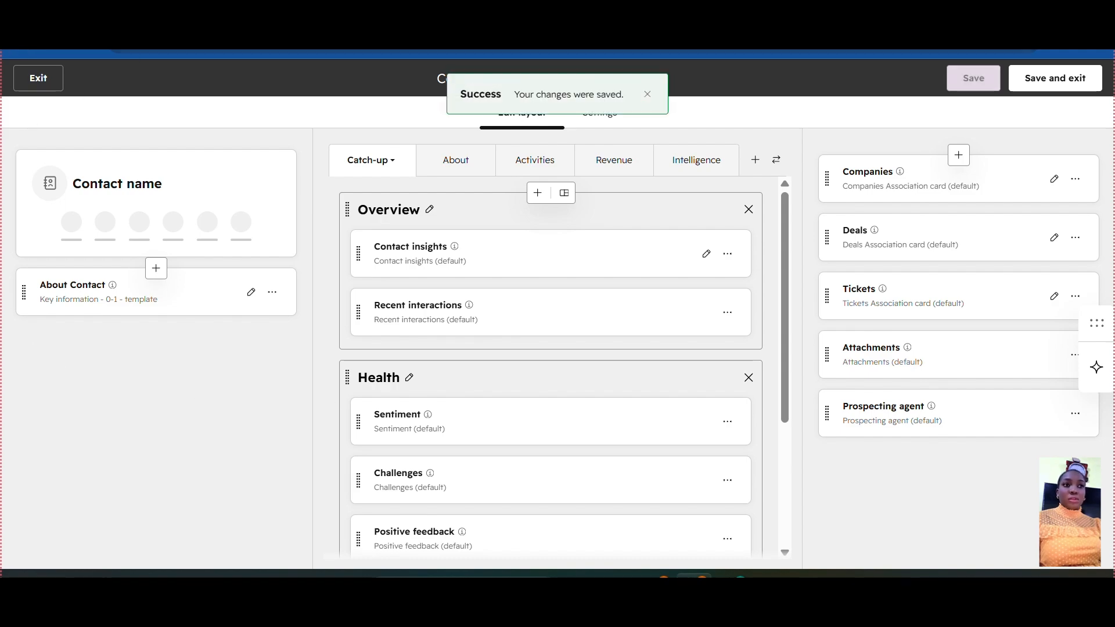
{"action": "left_click", "coordinate": [38, 78]}
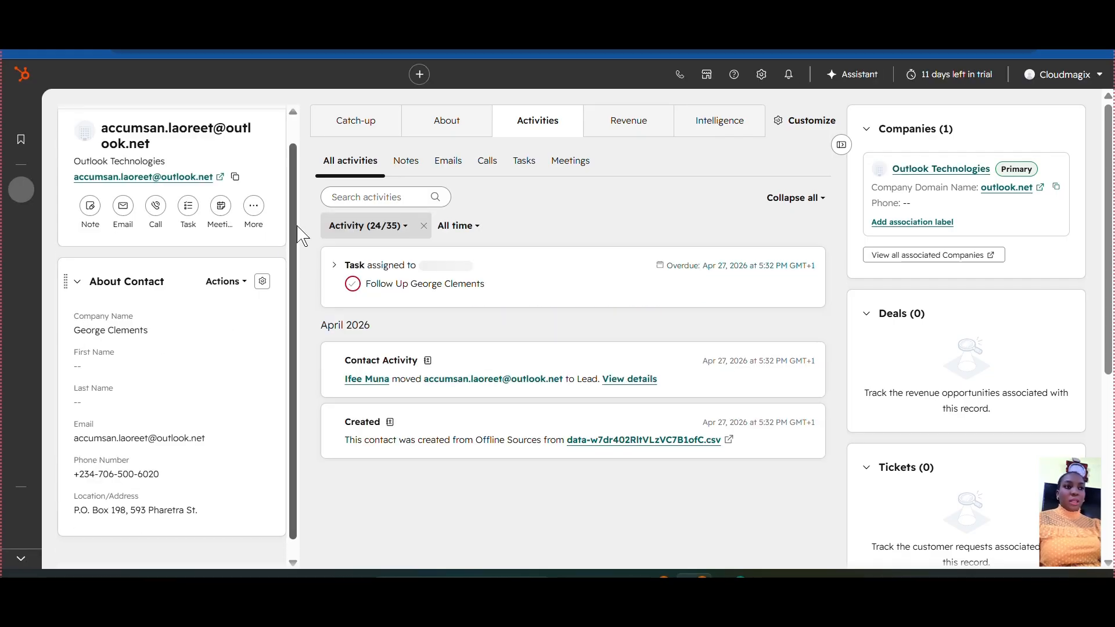
{"action": "scroll", "coordinate": [297, 259], "scroll_direction": "down", "scroll_amount": 1}
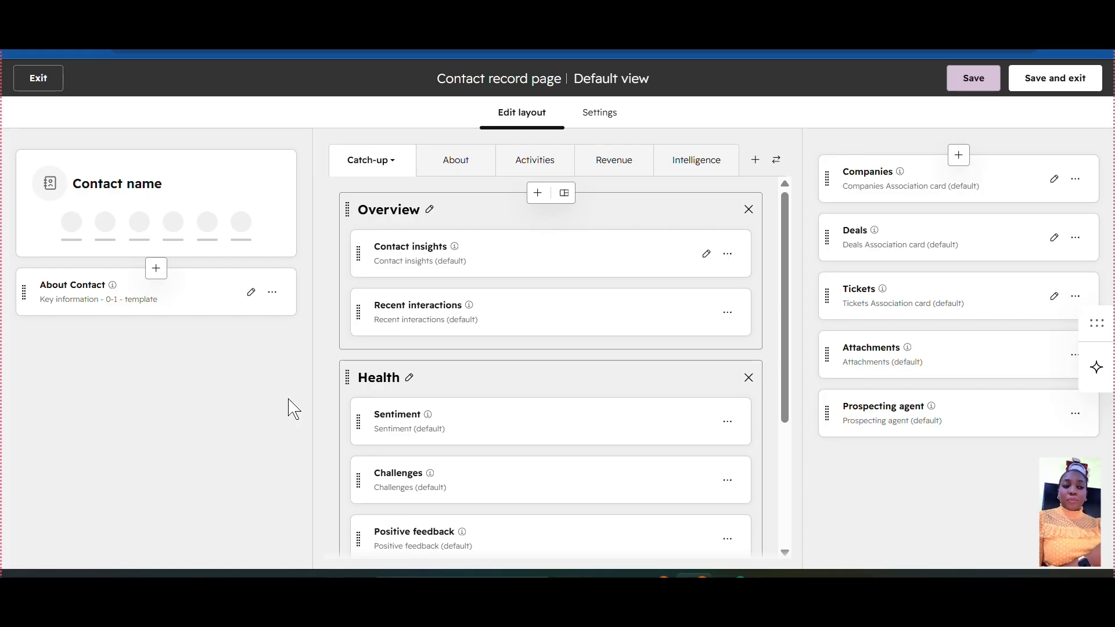
- Start creating a new Property list card for the left sidebar, above the About Contact card
{"action": "mouse_move", "coordinate": [469, 287]}
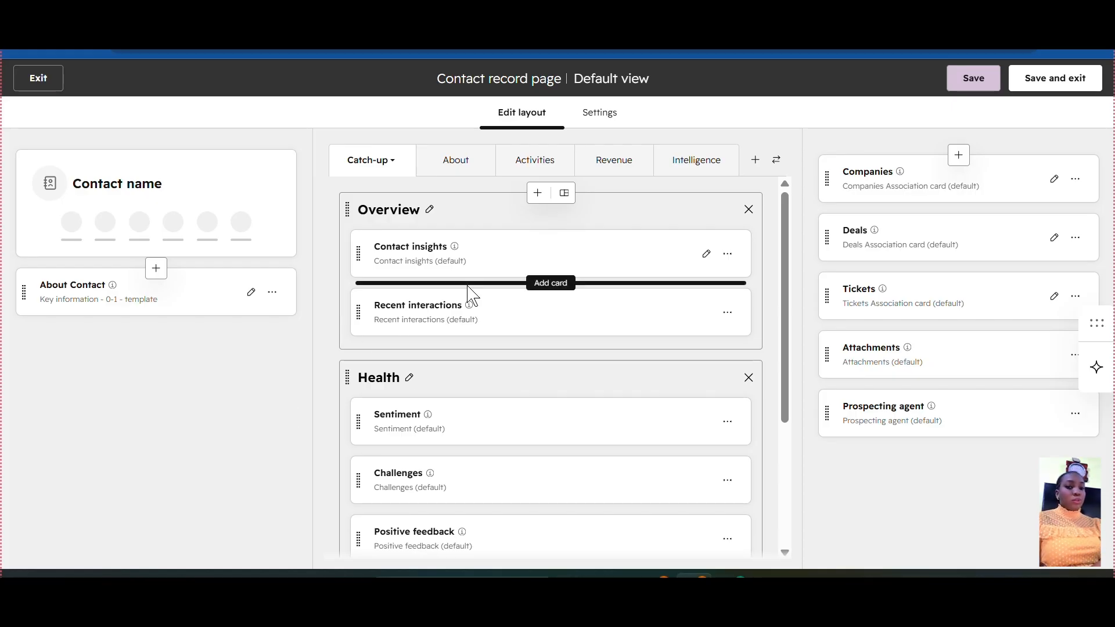
{"action": "left_click", "coordinate": [156, 268]}
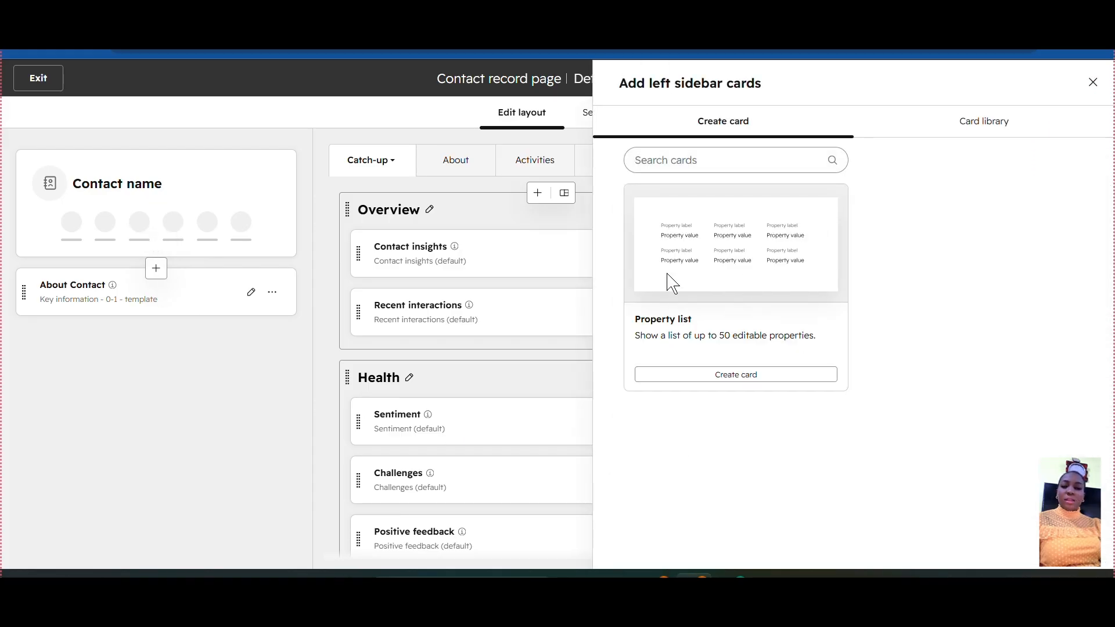
{"action": "left_click", "coordinate": [992, 134]}
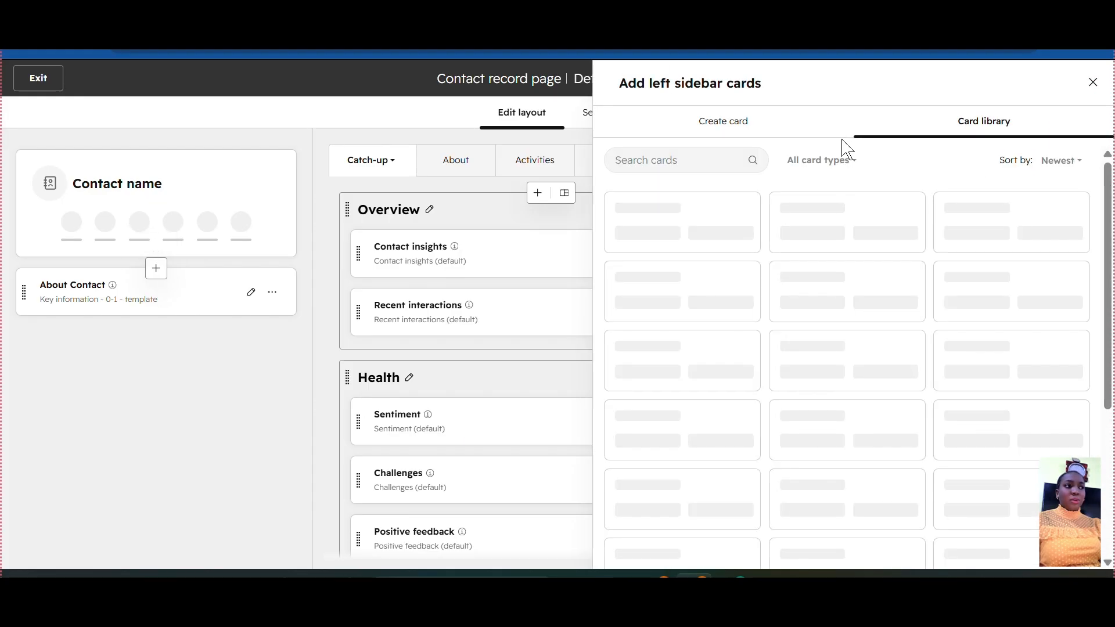
{"action": "left_click", "coordinate": [736, 142]}
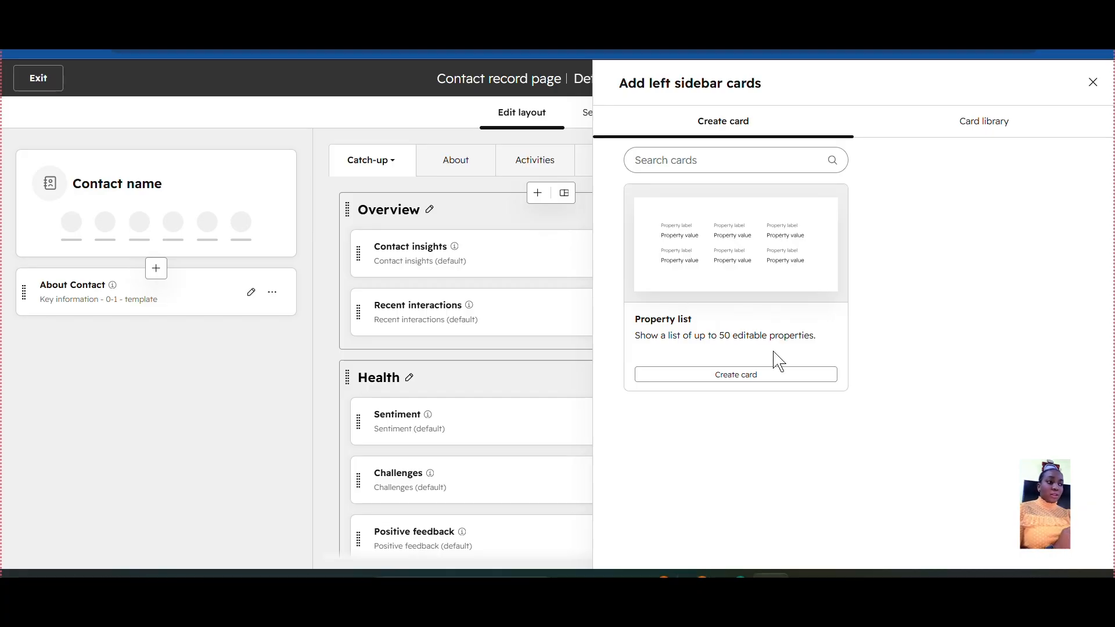
{"action": "left_click", "coordinate": [759, 379]}
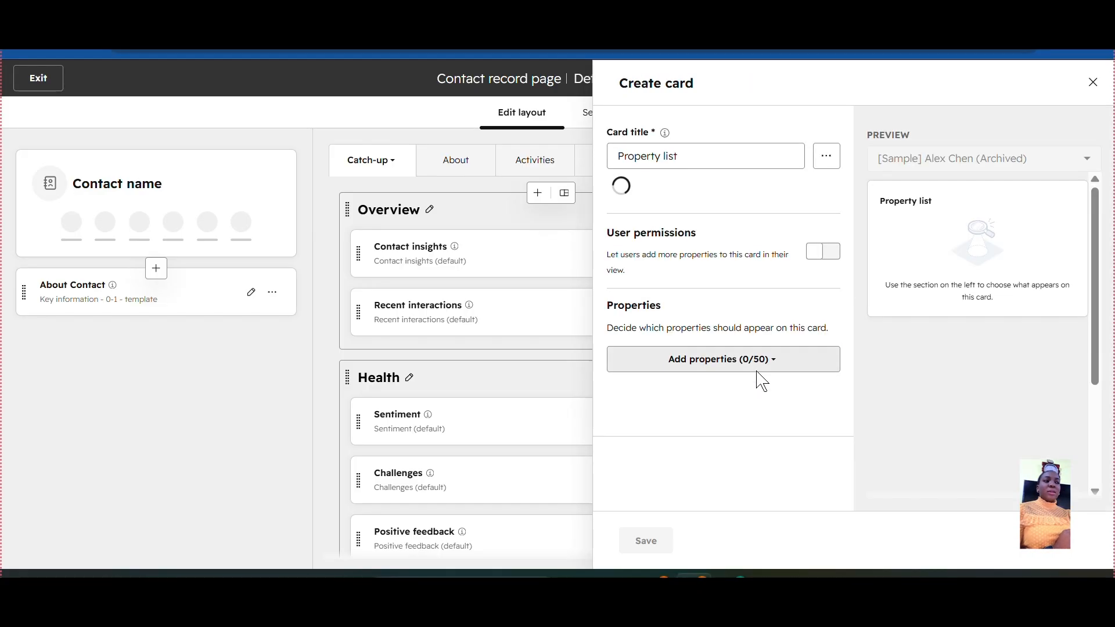
- Replace the new card's default title with Record Information
{"action": "left_click", "coordinate": [733, 157]}
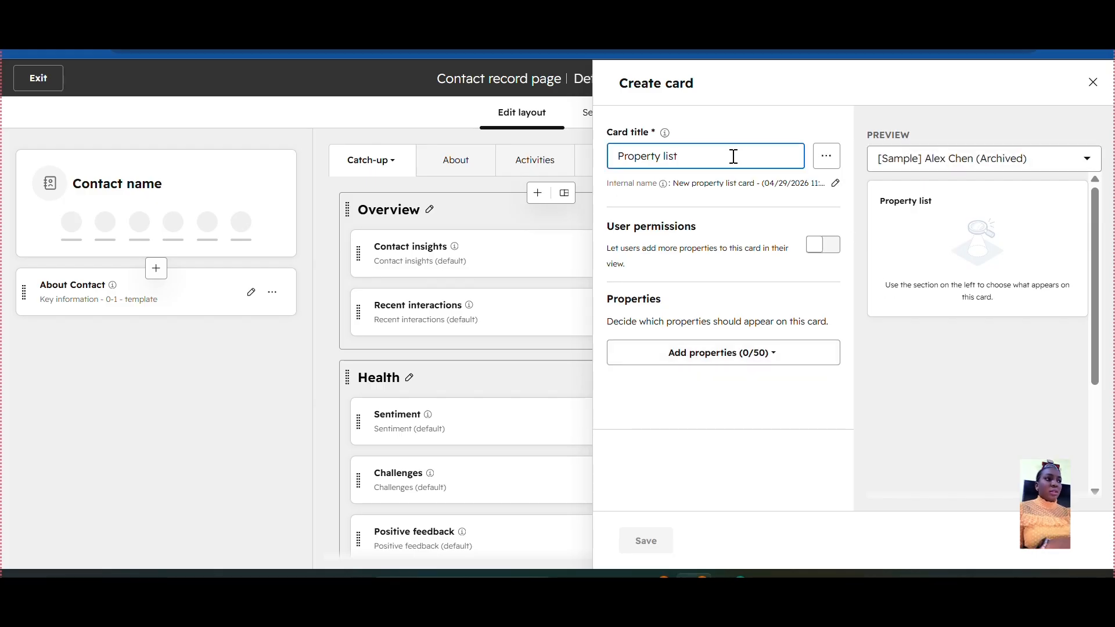
{"action": "key", "text": "BackSpace"}
{"action": "key", "text": "BackSpace"}
{"action": "key", "text": "BackSpace"}
{"action": "key", "text": "BackSpace"}
{"action": "key", "text": "BackSpace"}
{"action": "key", "text": "BackSpace"}
{"action": "key", "text": "BackSpace"}
{"action": "key", "text": "BackSpace"}
{"action": "key", "text": "BackSpace"}
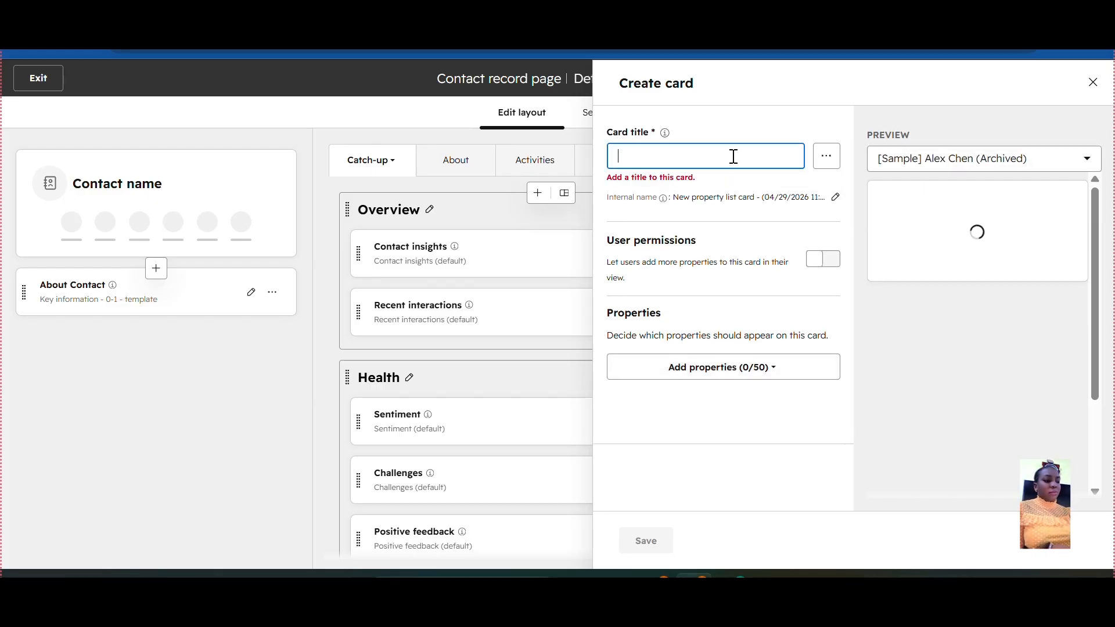
{"action": "type", "text": "Record Information"}
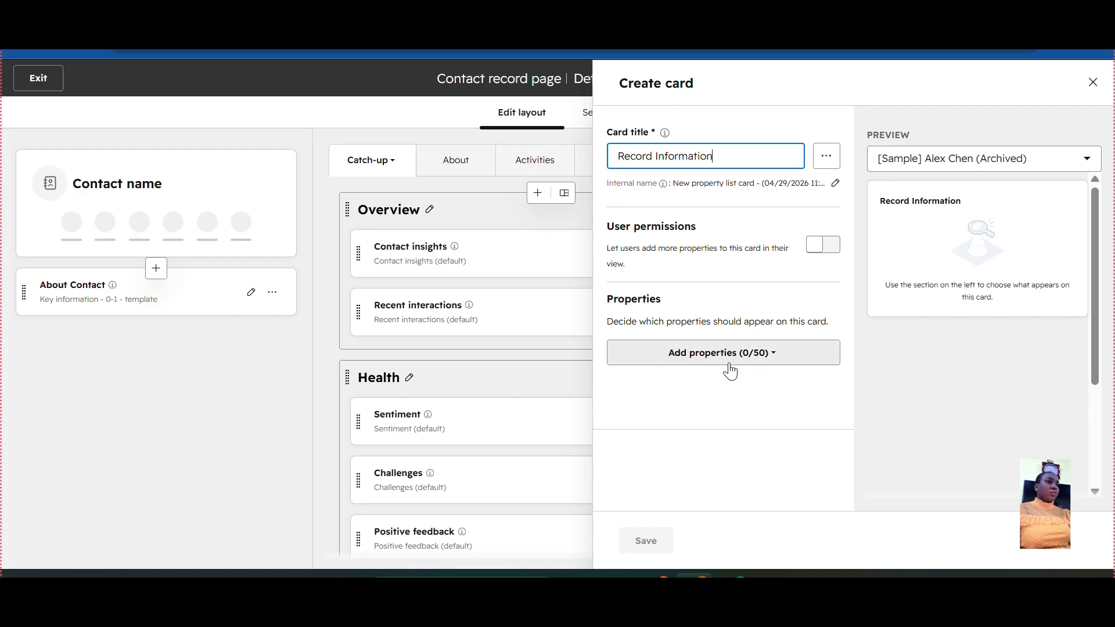
- Change the new card's title to About Record
{"action": "left_click_drag", "start_coordinate": [701, 157], "coordinate": [661, 161]}
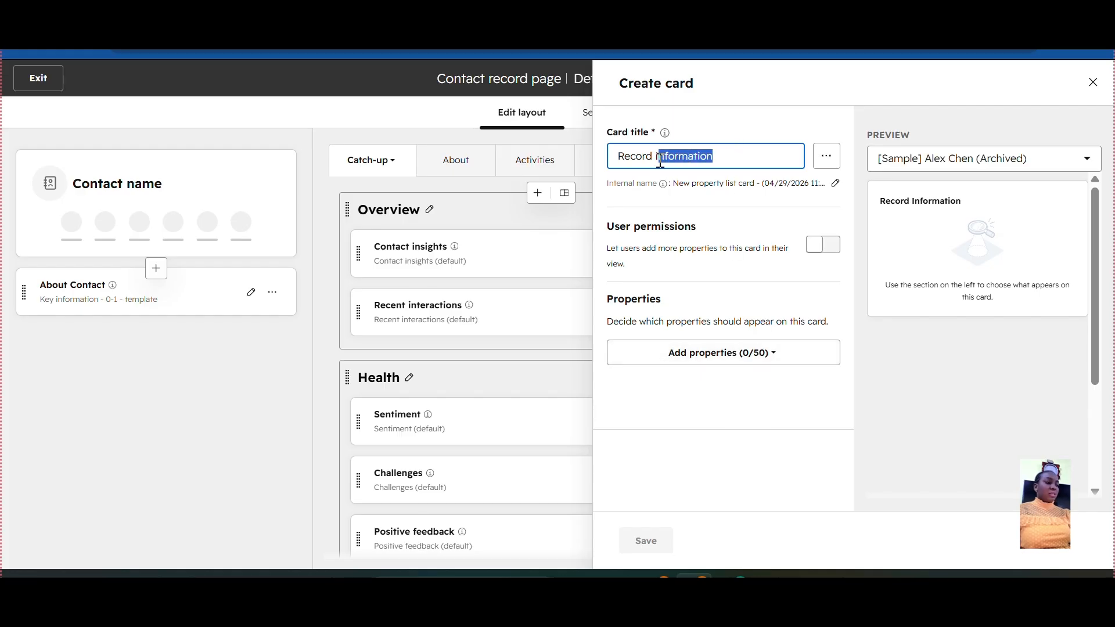
{"action": "key", "text": "BackSpace"}
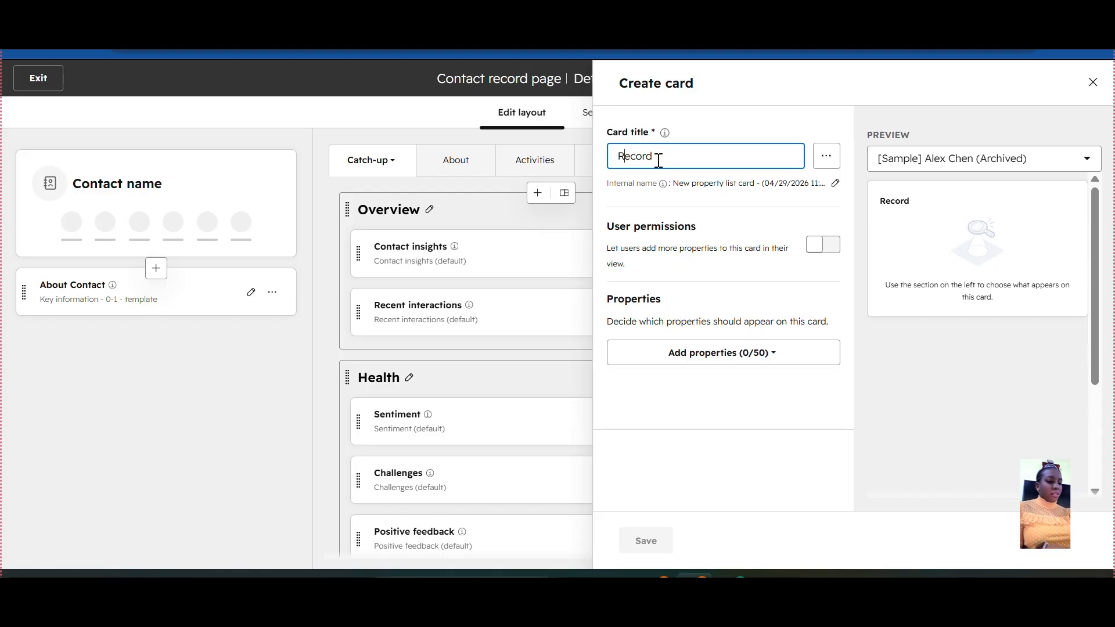
{"action": "type", "text": "About"}
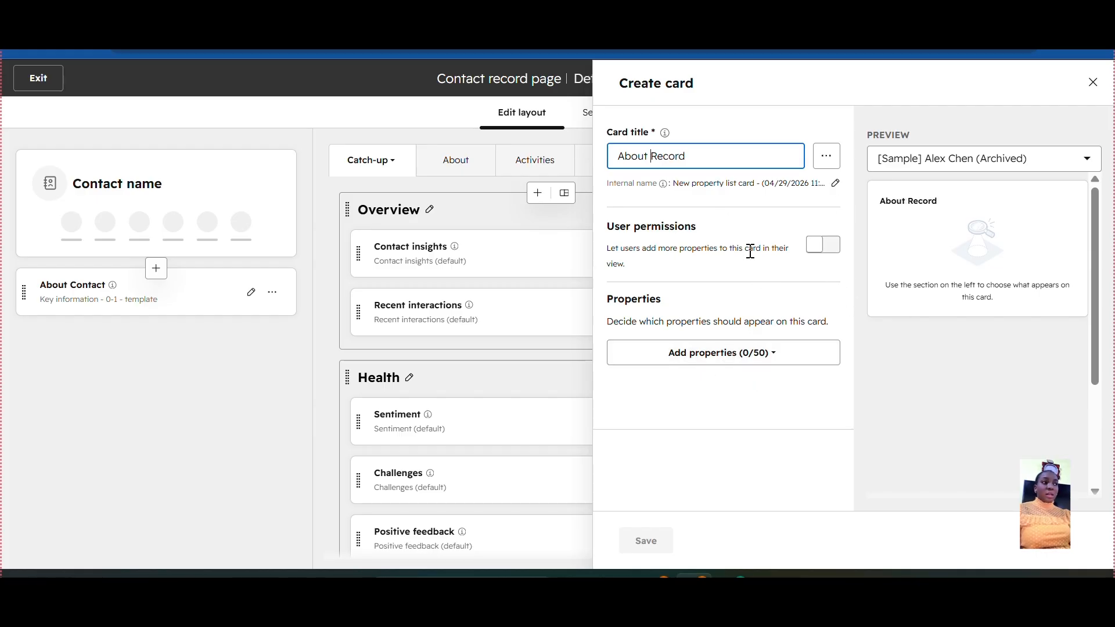
{"action": "left_click", "coordinate": [827, 166]}
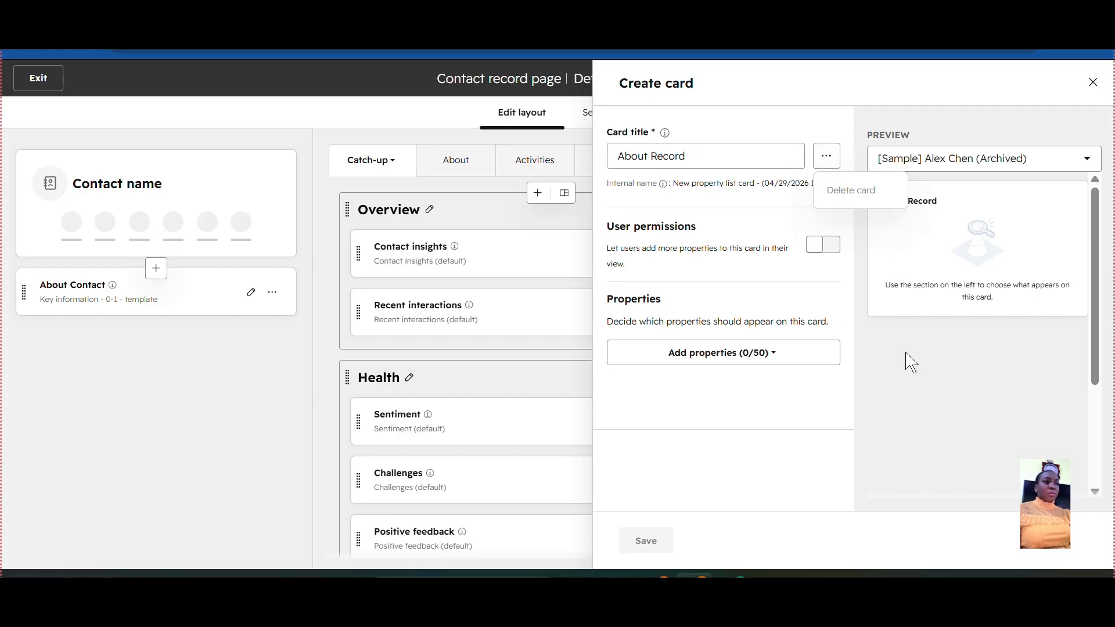
{"action": "left_click", "coordinate": [921, 417]}
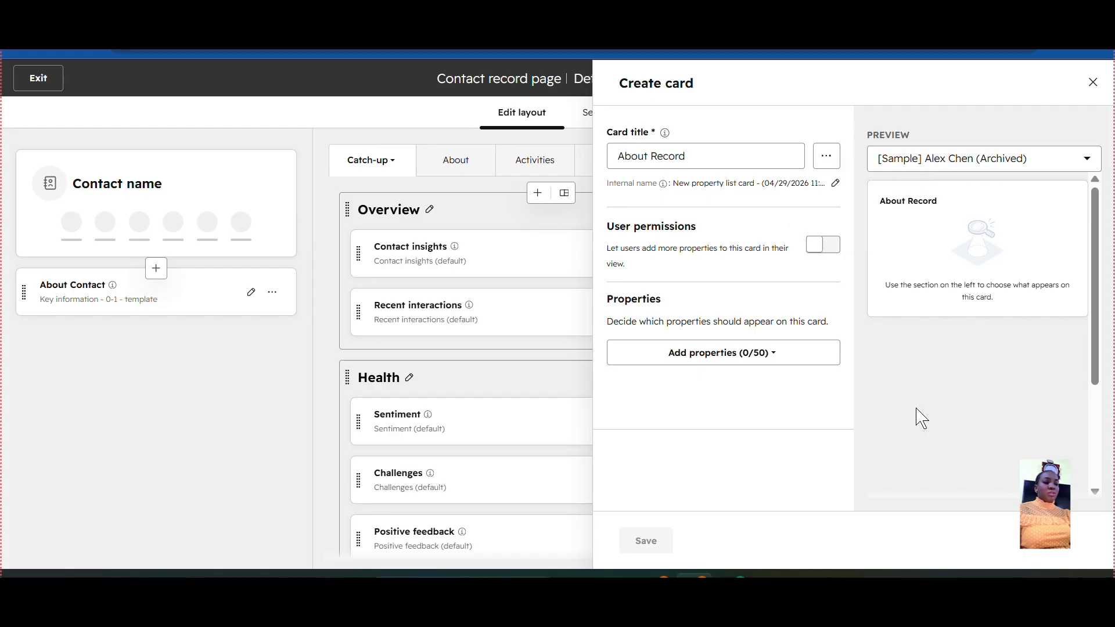
- Add the Create Date property from the Contact information group to the About Record card
{"action": "left_click", "coordinate": [752, 359]}
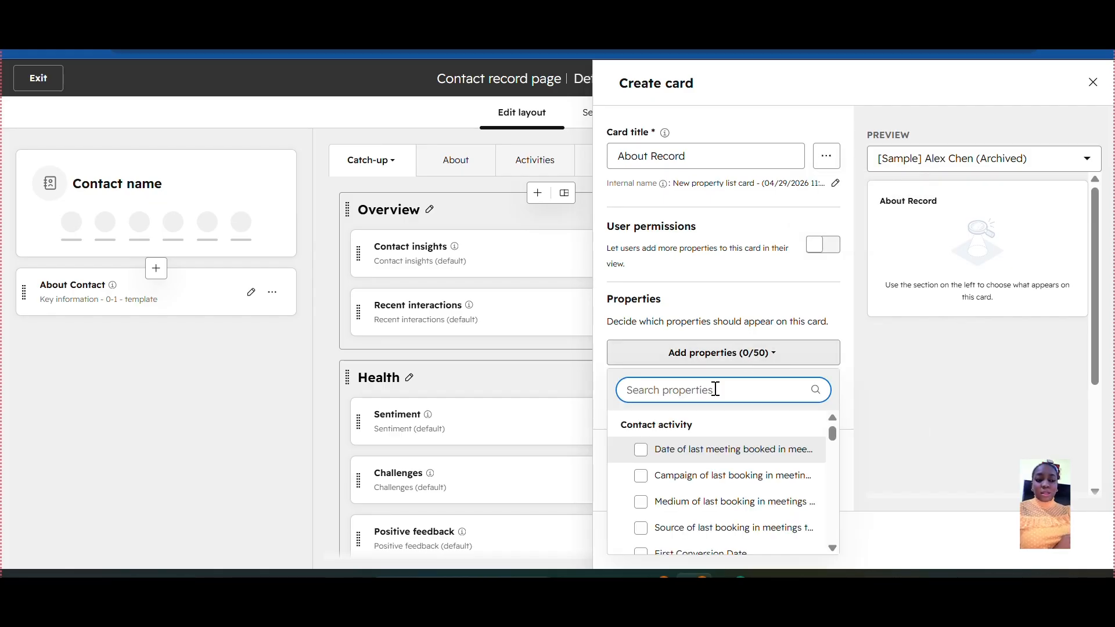
{"action": "type", "text": "creat"}
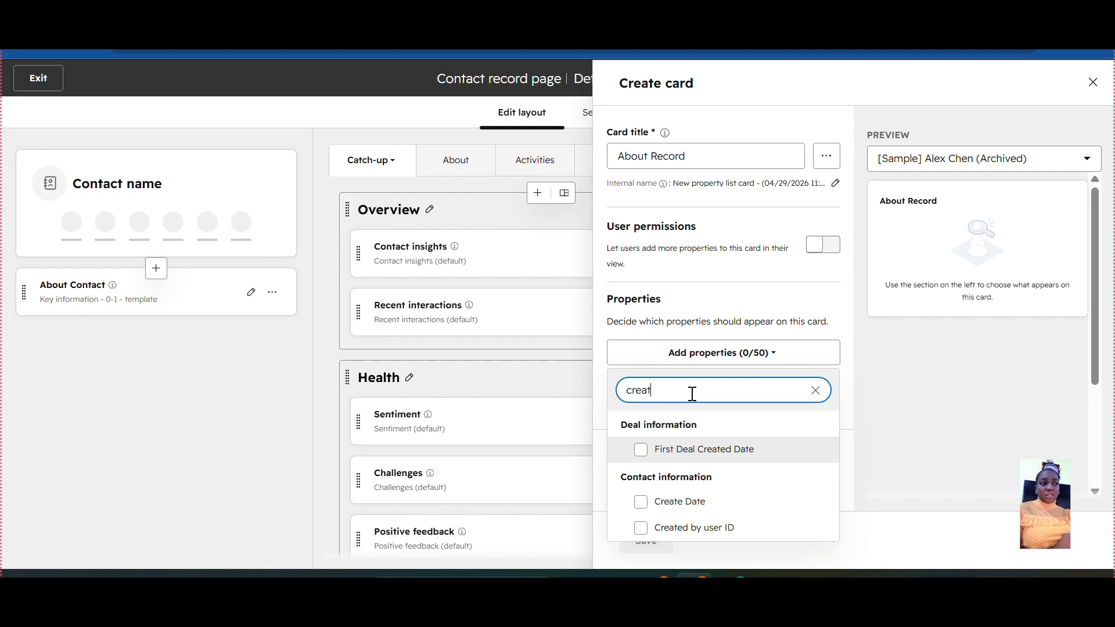
{"action": "type", "text": "e"}
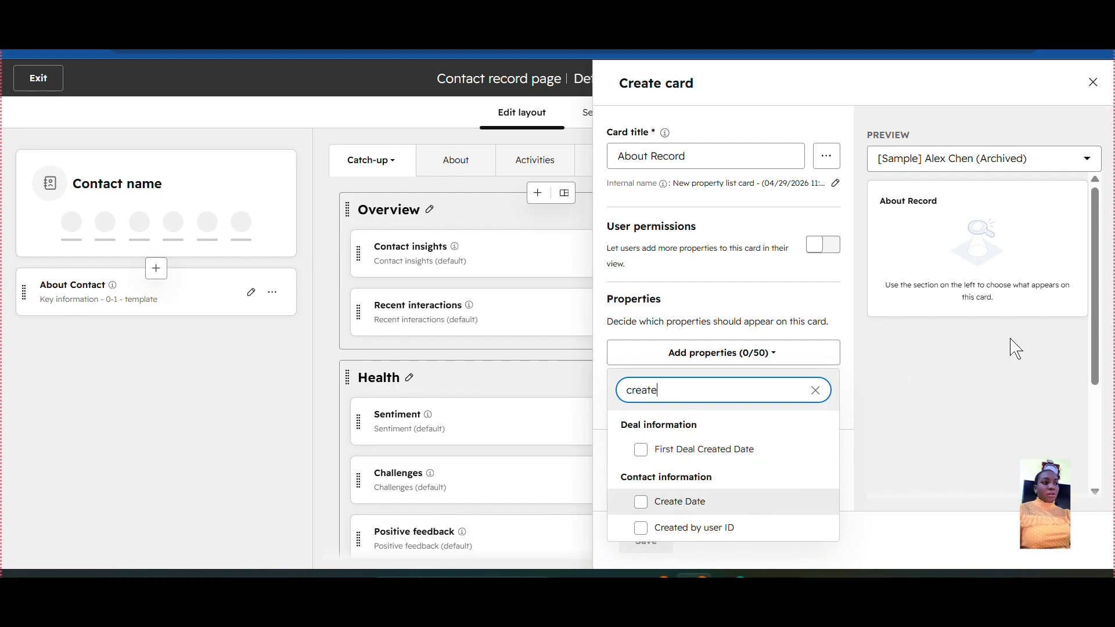
{"action": "left_click_drag", "start_coordinate": [1095, 335], "coordinate": [1097, 382]}
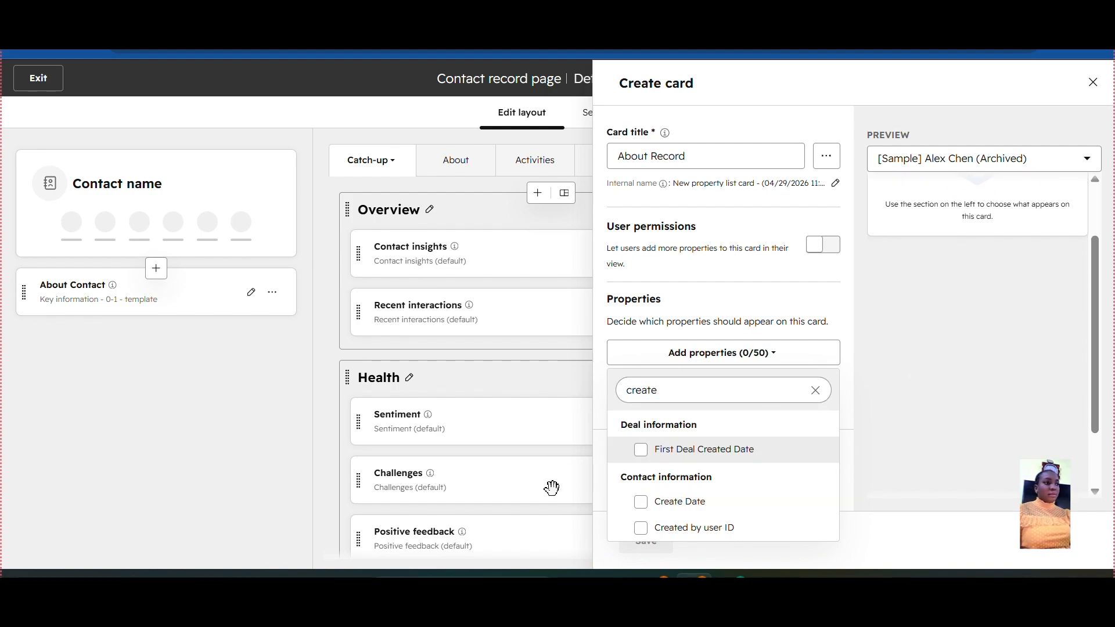
{"action": "left_click", "coordinate": [641, 501]}
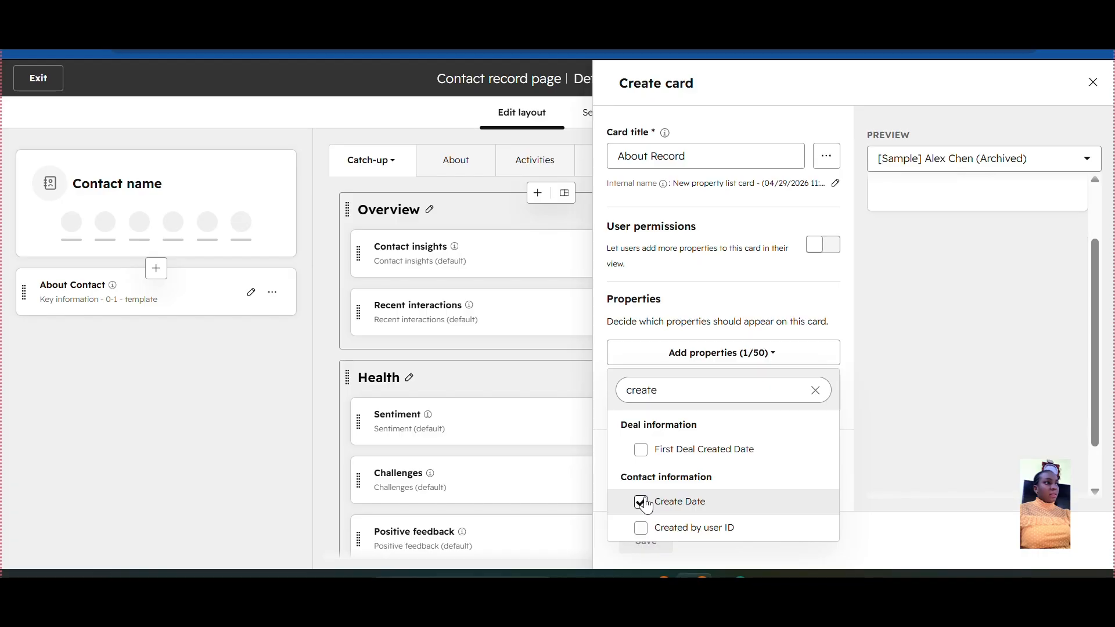
- Reduce the browser zoom by one level and close the property list, keeping the unsaved About Record card open
{"action": "left_click", "coordinate": [1103, 54]}
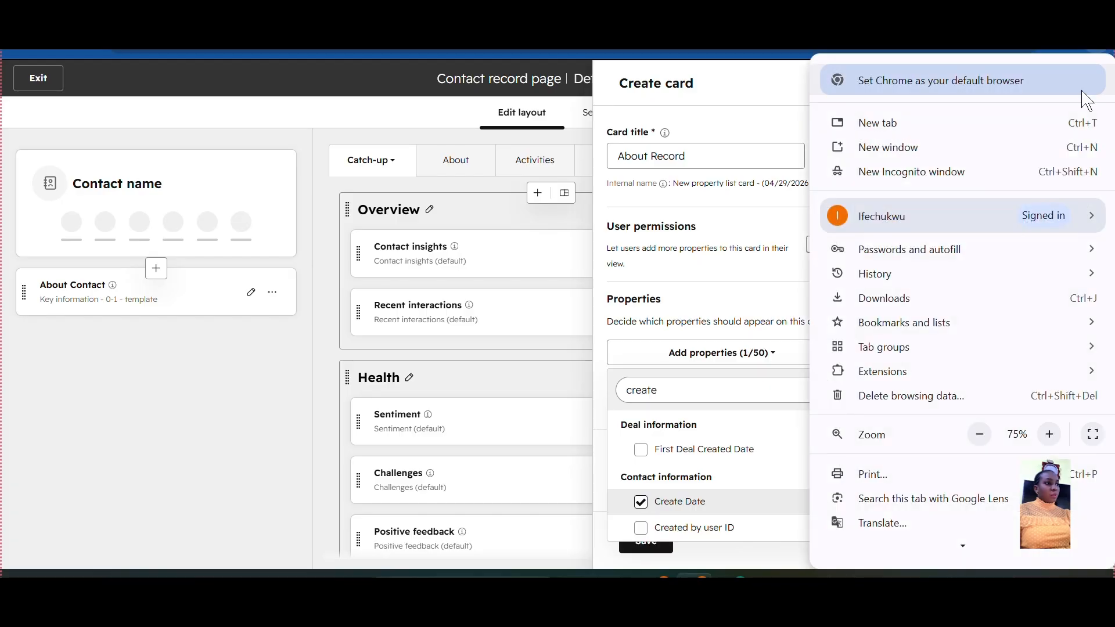
{"action": "left_click", "coordinate": [981, 436]}
{"action": "left_click", "coordinate": [574, 319]}
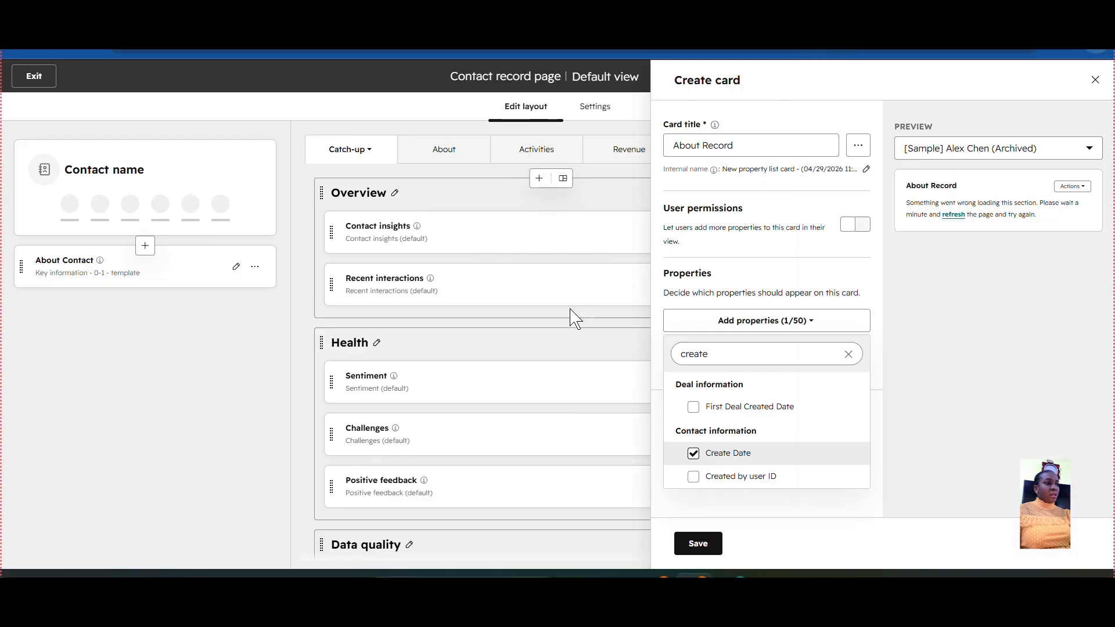
{"action": "left_click", "coordinate": [846, 356]}
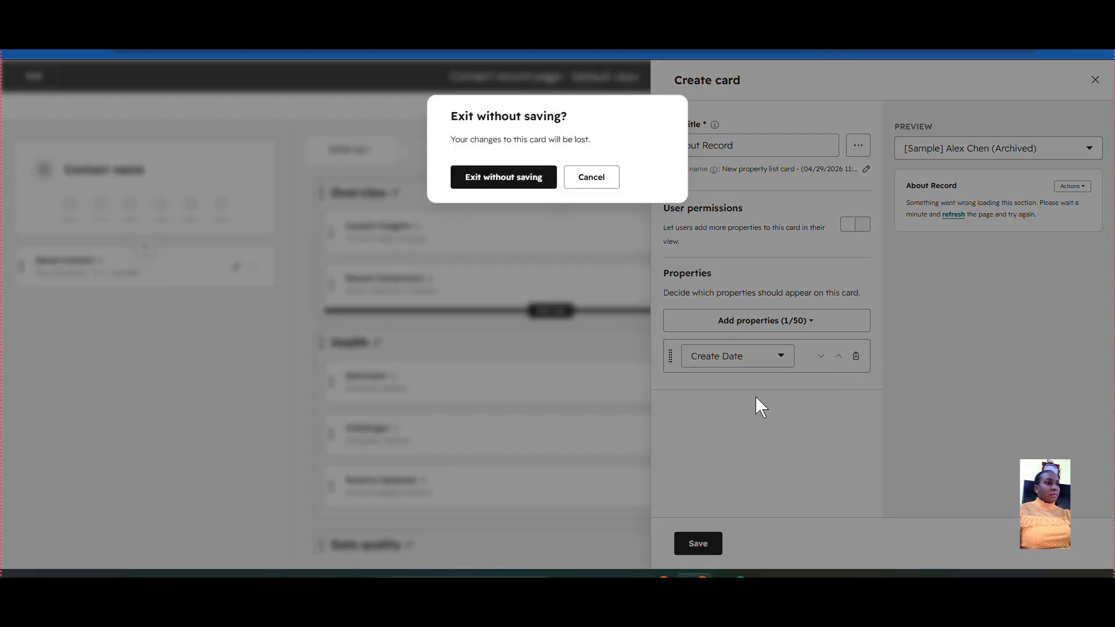
{"action": "left_click", "coordinate": [604, 187]}
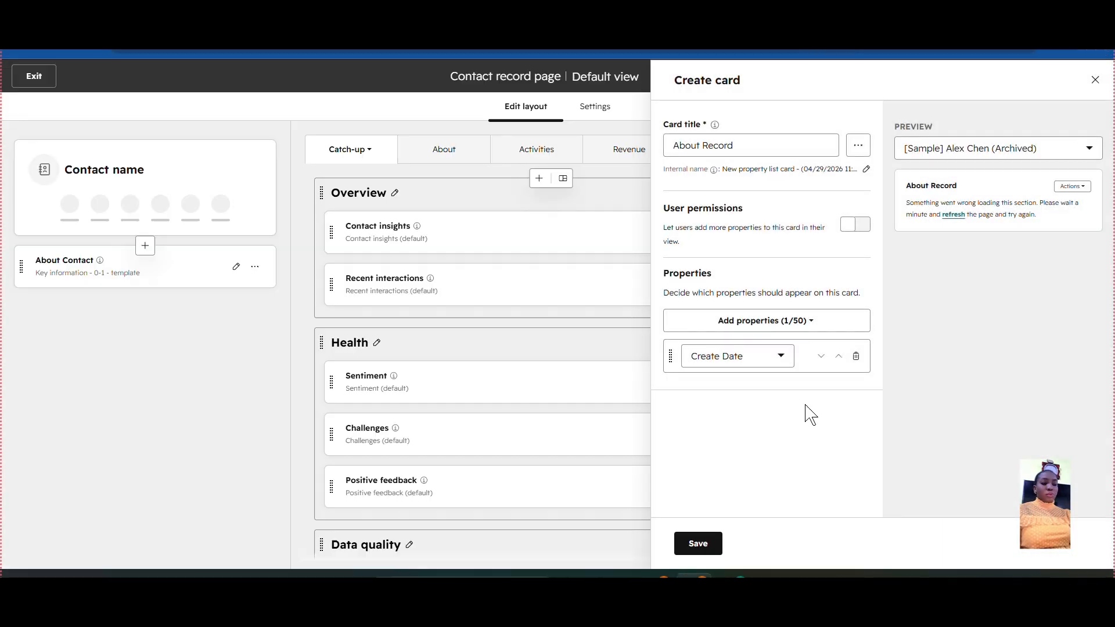
- Add the Last Modified Date and Last Activity Date properties to the About Record card
{"action": "left_click", "coordinate": [817, 330]}
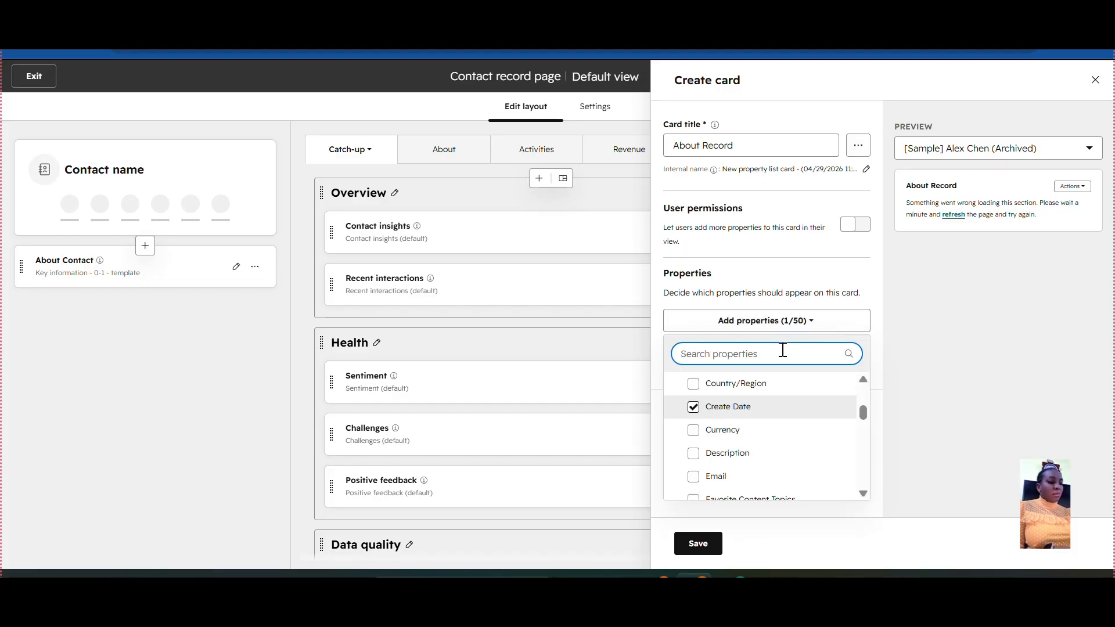
{"action": "type", "text": "modi"}
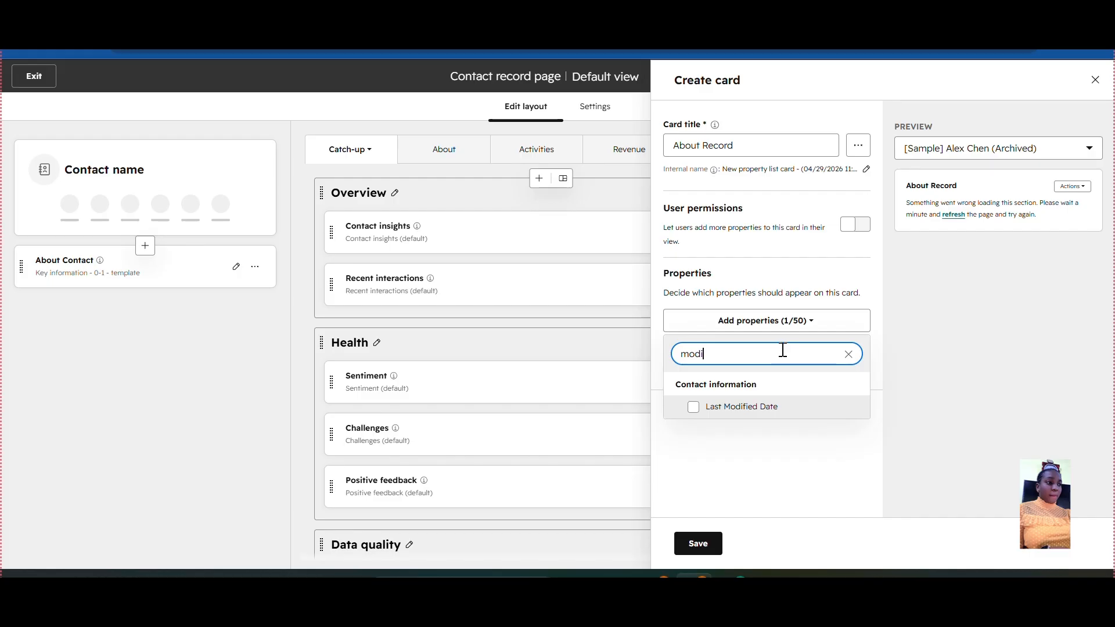
{"action": "left_click", "coordinate": [694, 408]}
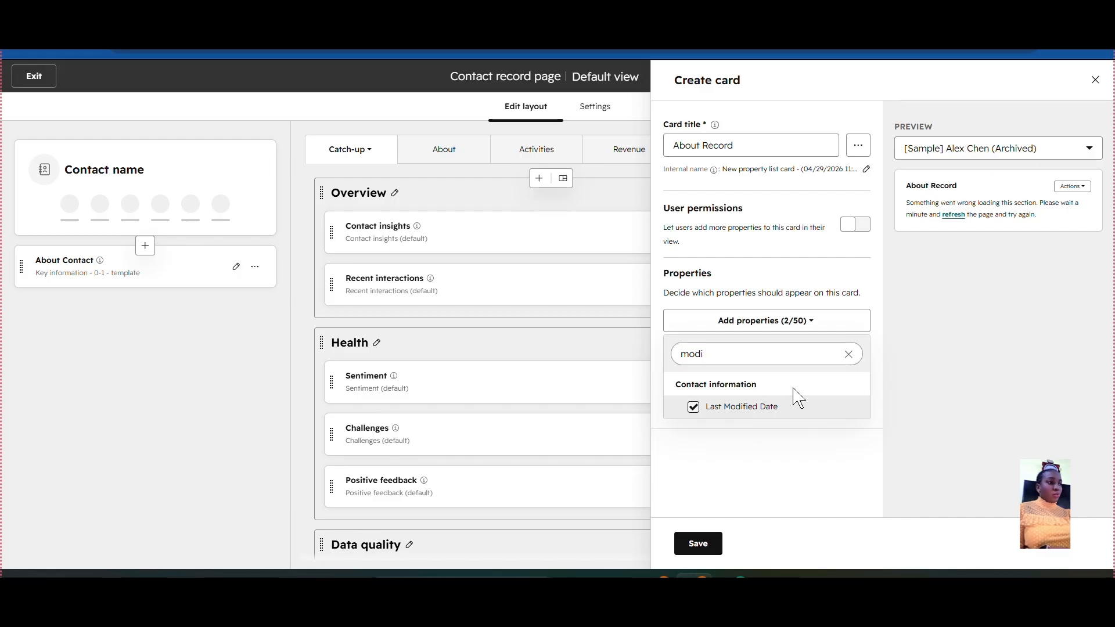
{"action": "left_click", "coordinate": [848, 355]}
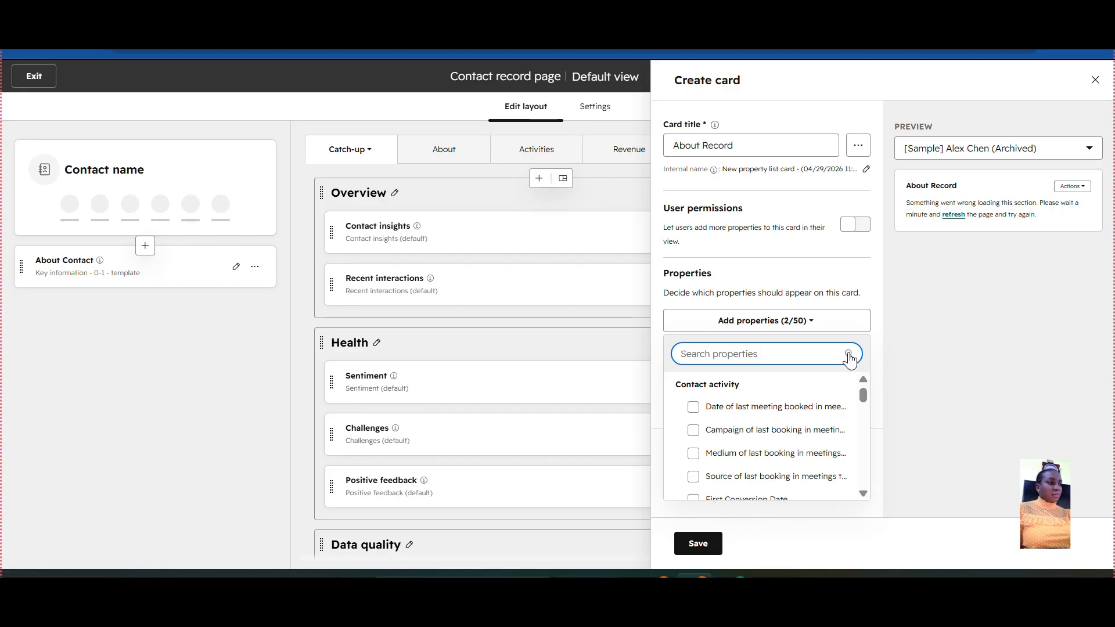
{"action": "type", "text": "acti"}
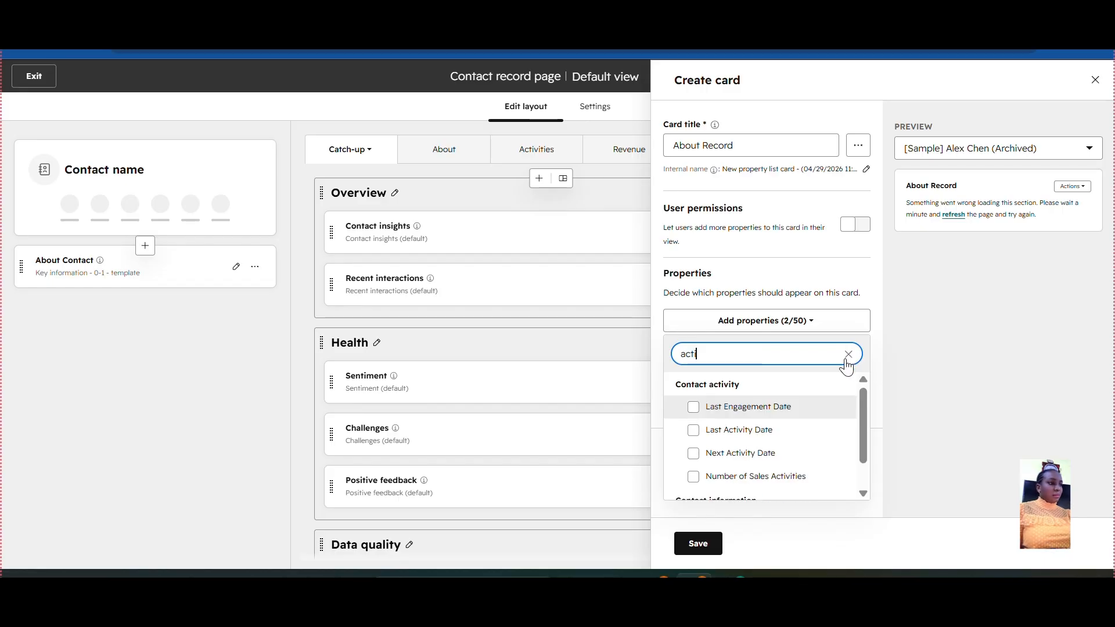
{"action": "left_click", "coordinate": [694, 432]}
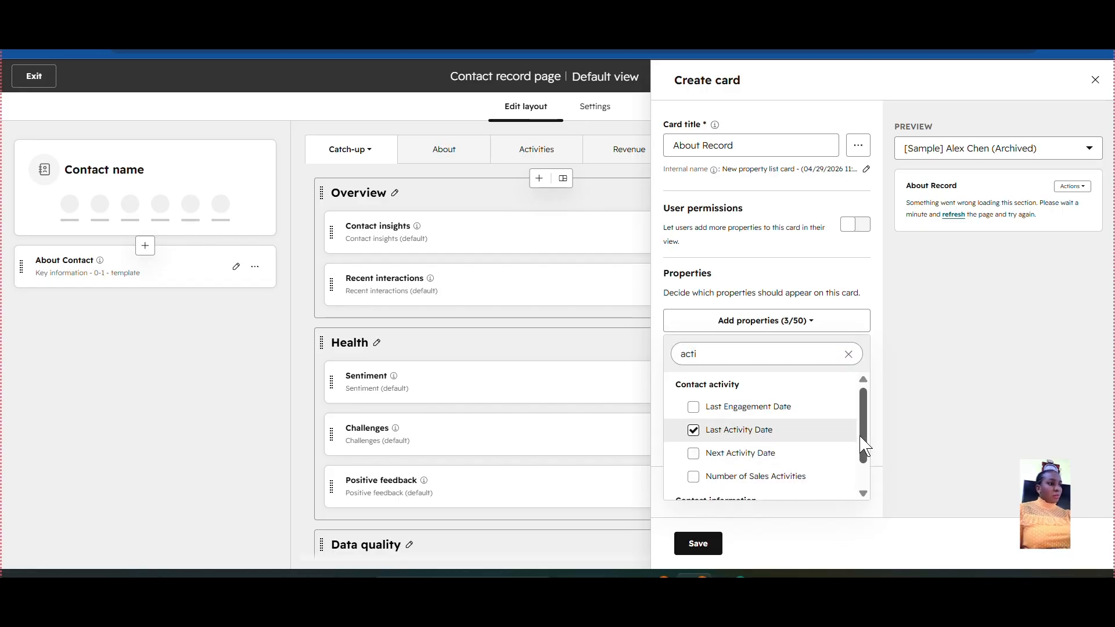
{"action": "left_click_drag", "start_coordinate": [869, 443], "coordinate": [872, 406]}
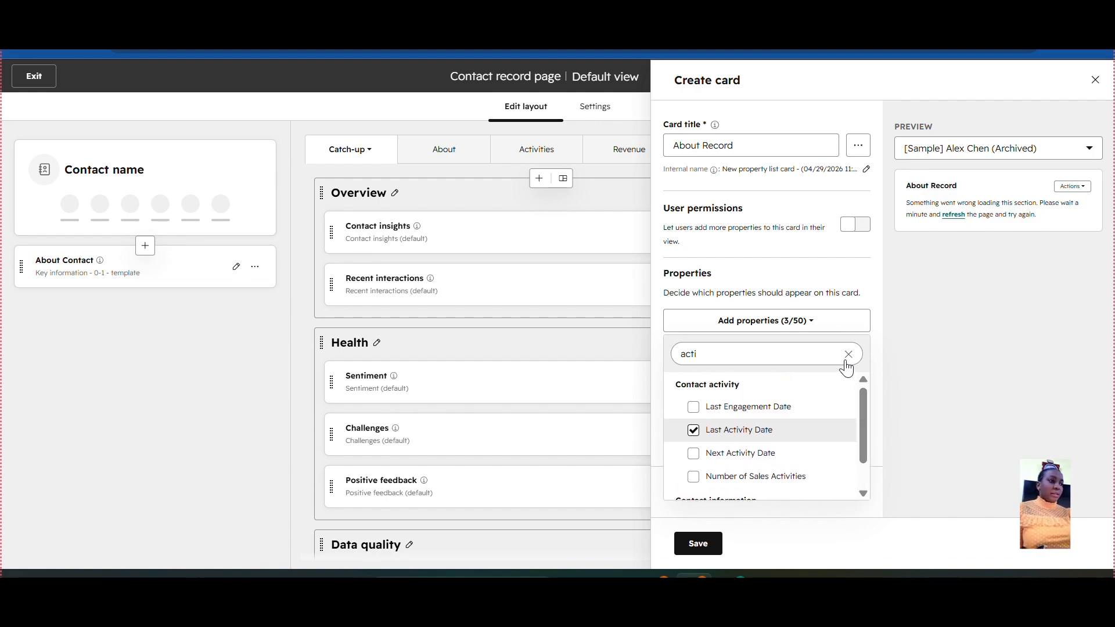
- Add the Contact owner and Owner assigned date properties to the About Record card
{"action": "left_click", "coordinate": [848, 356]}
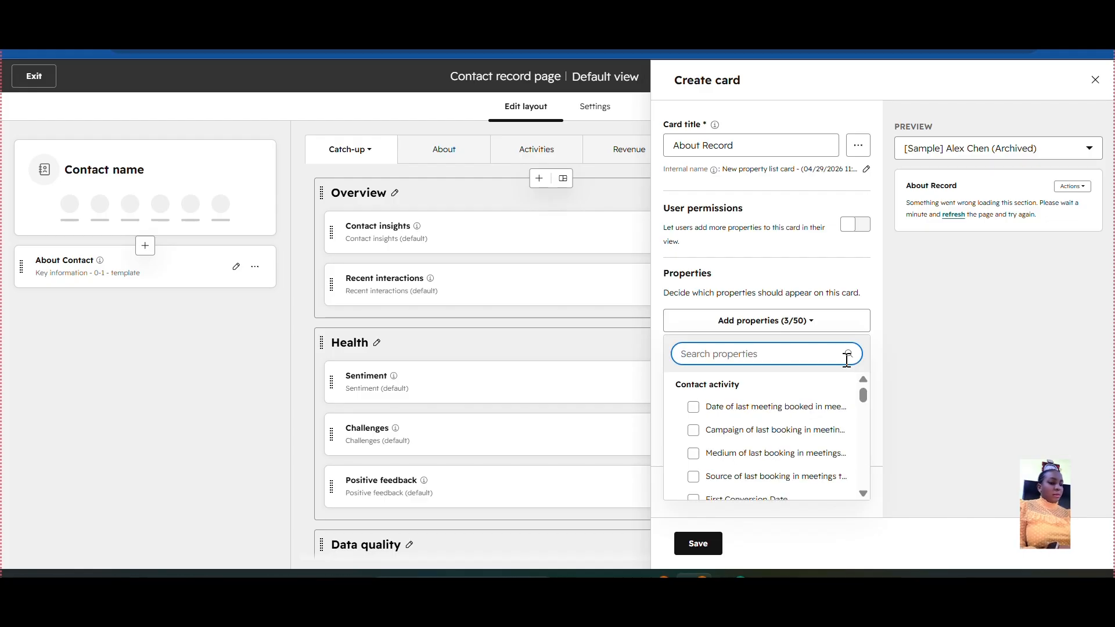
{"action": "type", "text": "owner"}
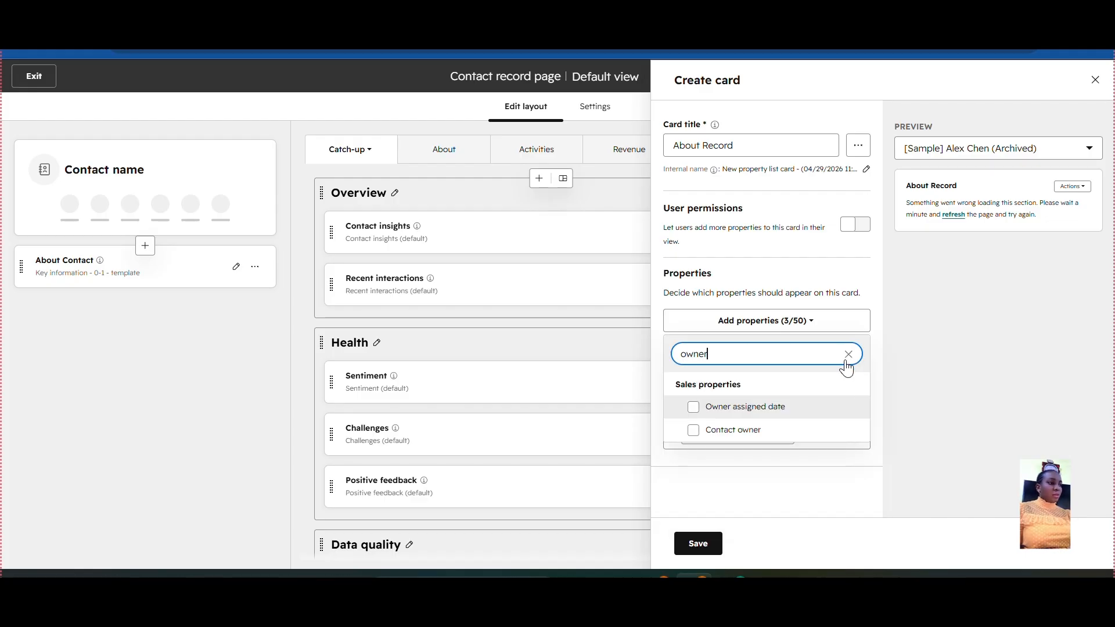
{"action": "left_click", "coordinate": [702, 438]}
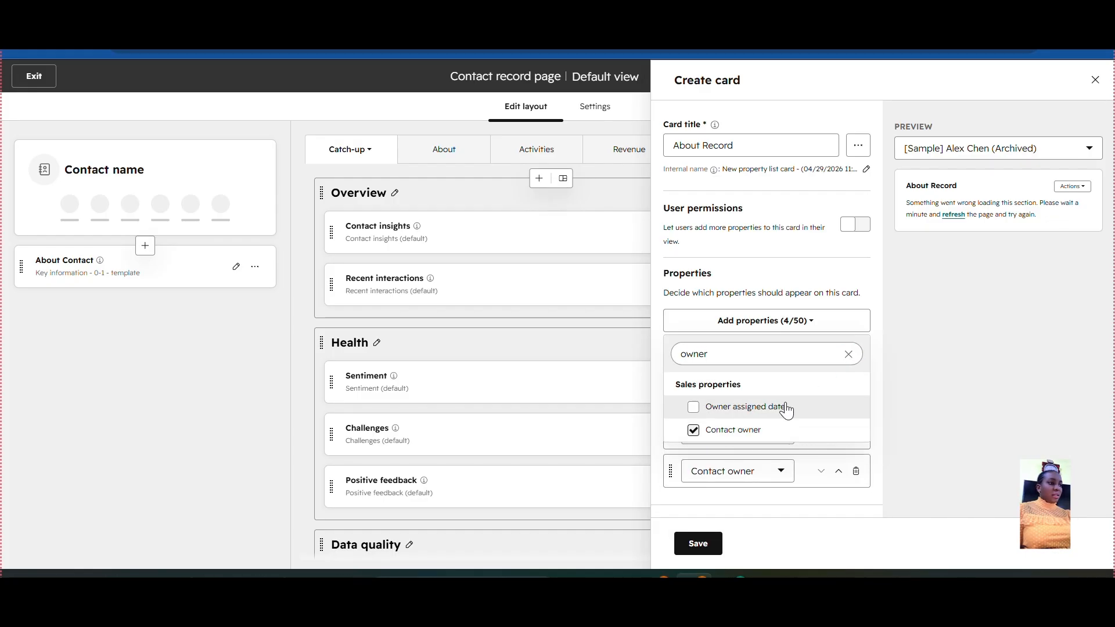
{"action": "left_click", "coordinate": [695, 410]}
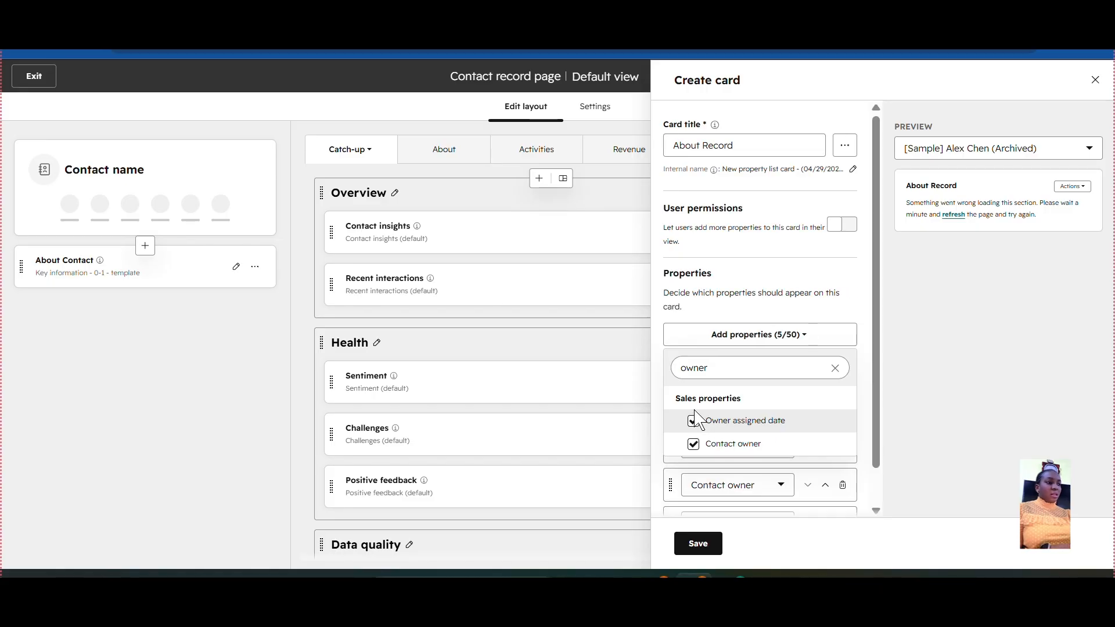
- Add the Record source property from the Contact information group to the About Record card
{"action": "left_click", "coordinate": [835, 369]}
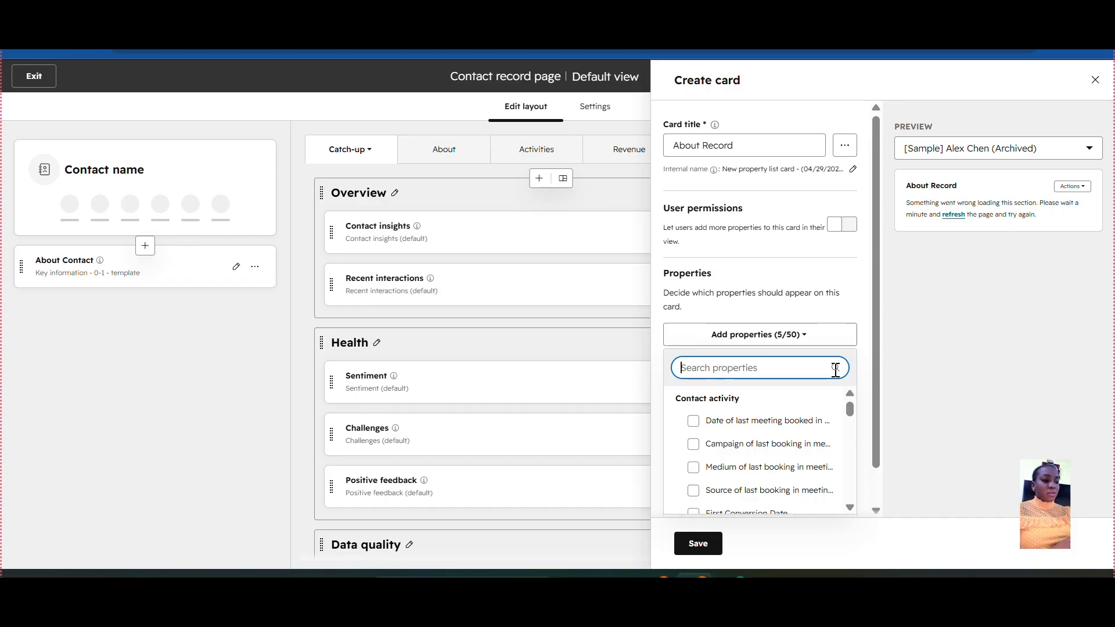
{"action": "type", "text": "record"}
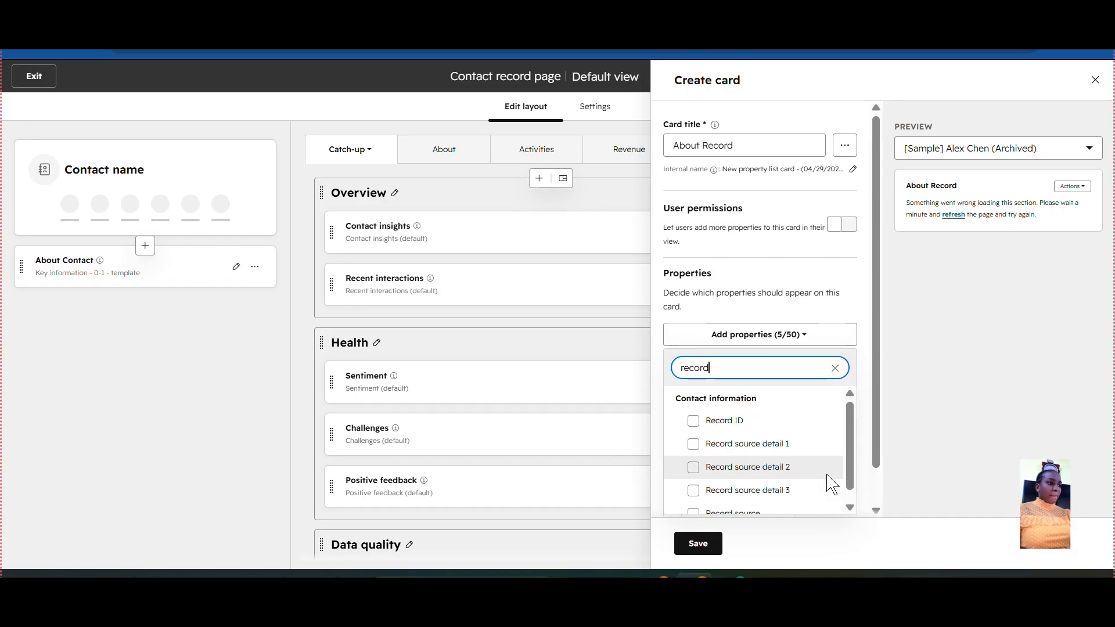
{"action": "left_click_drag", "start_coordinate": [850, 462], "coordinate": [846, 513]}
{"action": "left_click", "coordinate": [693, 503]}
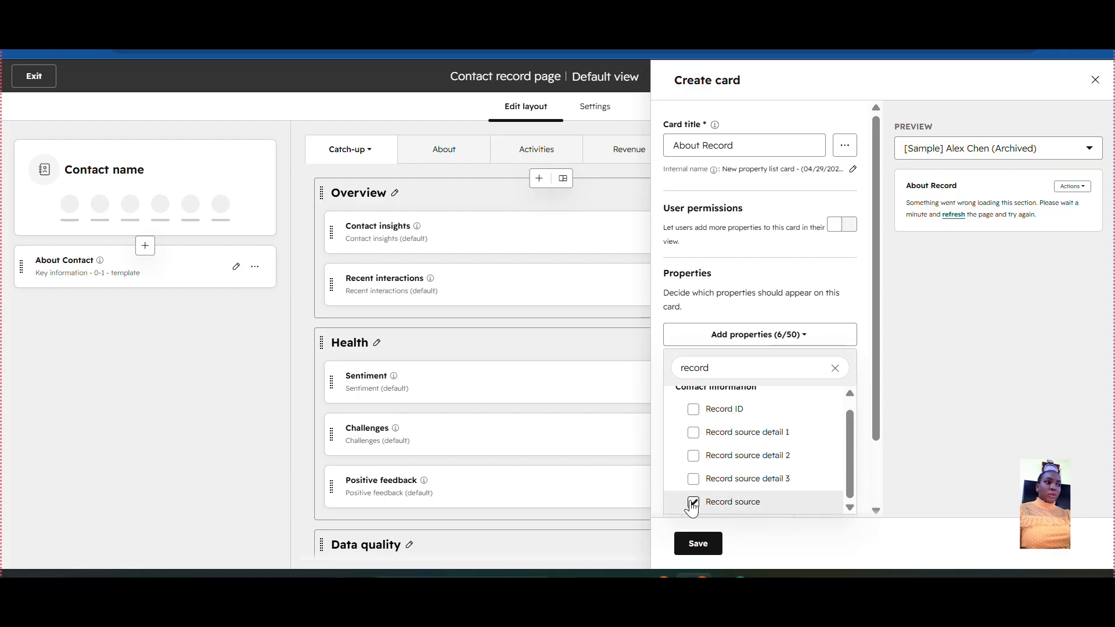
- Try adding the Original Traffic Source property to the About Record card, and remove it again
{"action": "left_click", "coordinate": [836, 370]}
{"action": "type", "text": "or"}
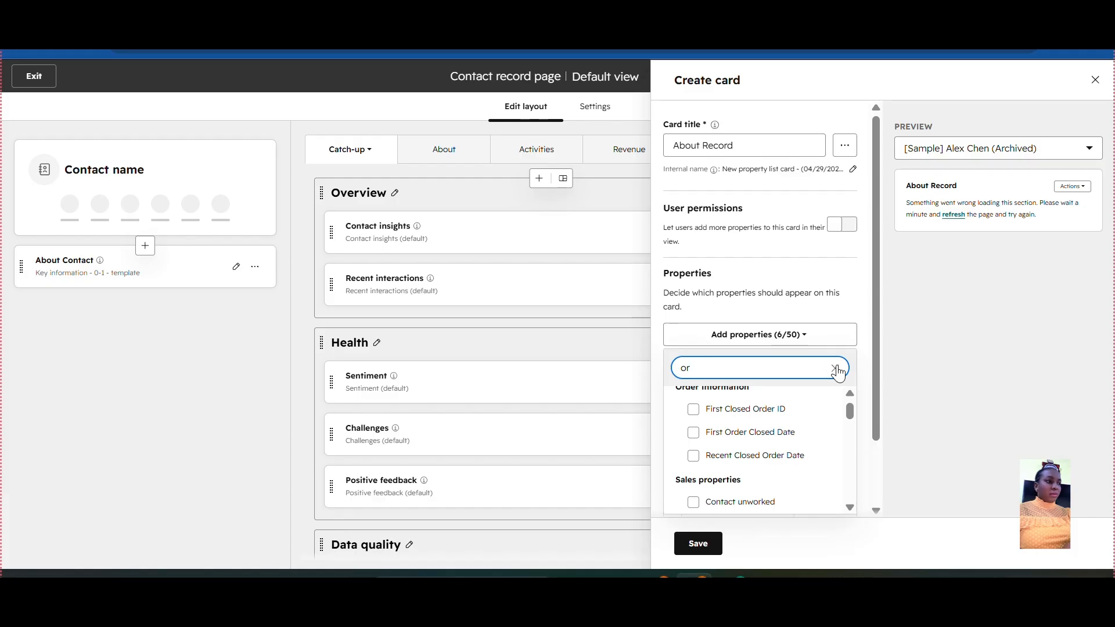
{"action": "type", "text": "ig"}
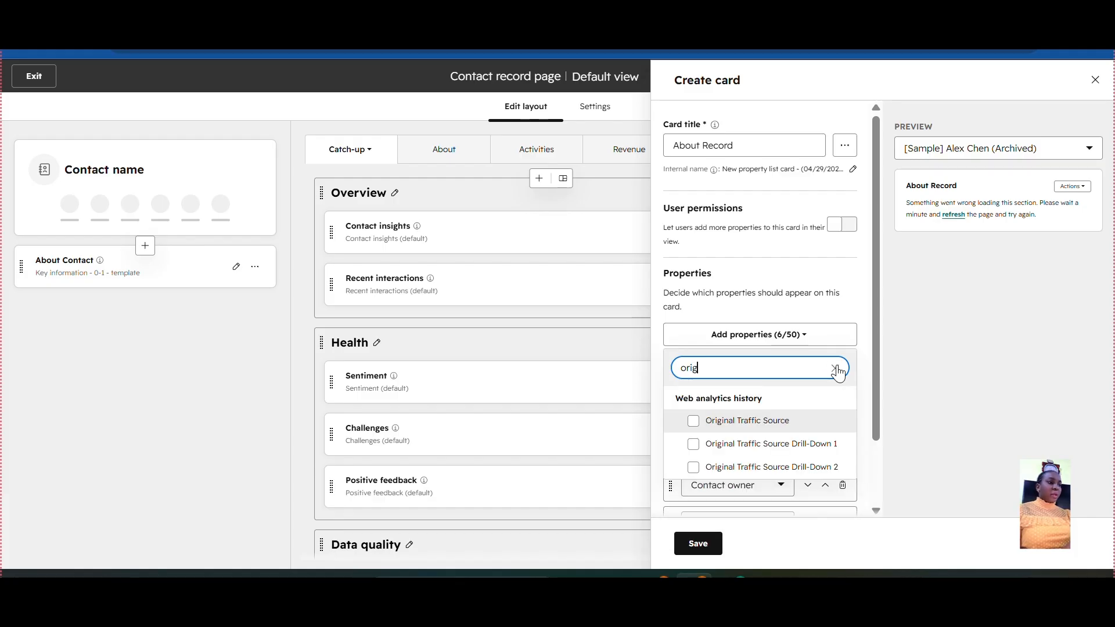
{"action": "left_click", "coordinate": [695, 425]}
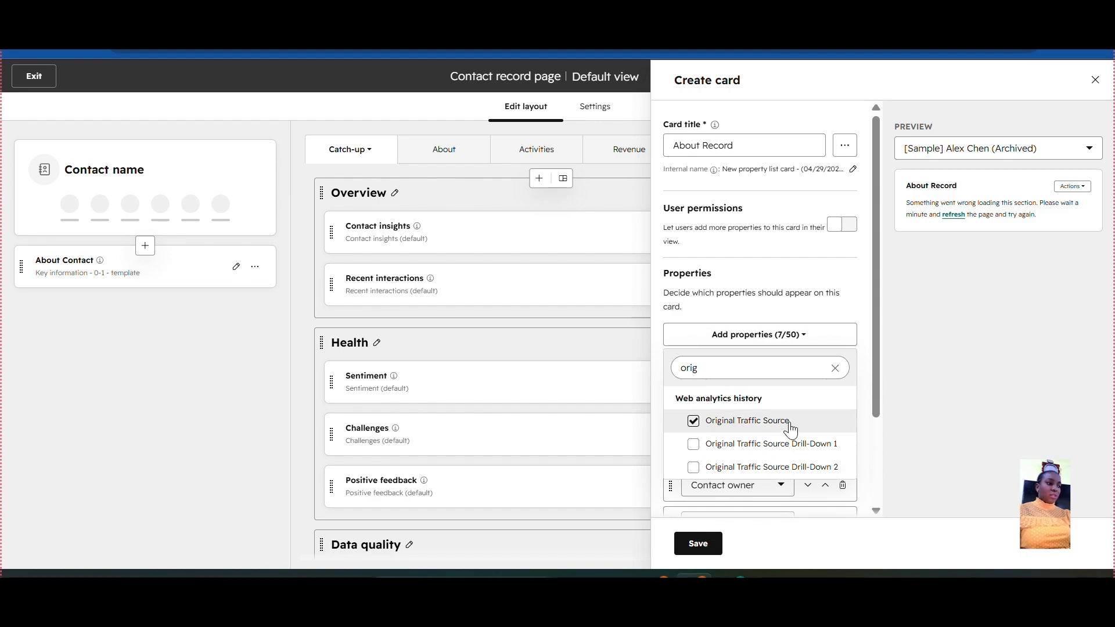
{"action": "left_click_drag", "start_coordinate": [882, 388], "coordinate": [860, 486]}
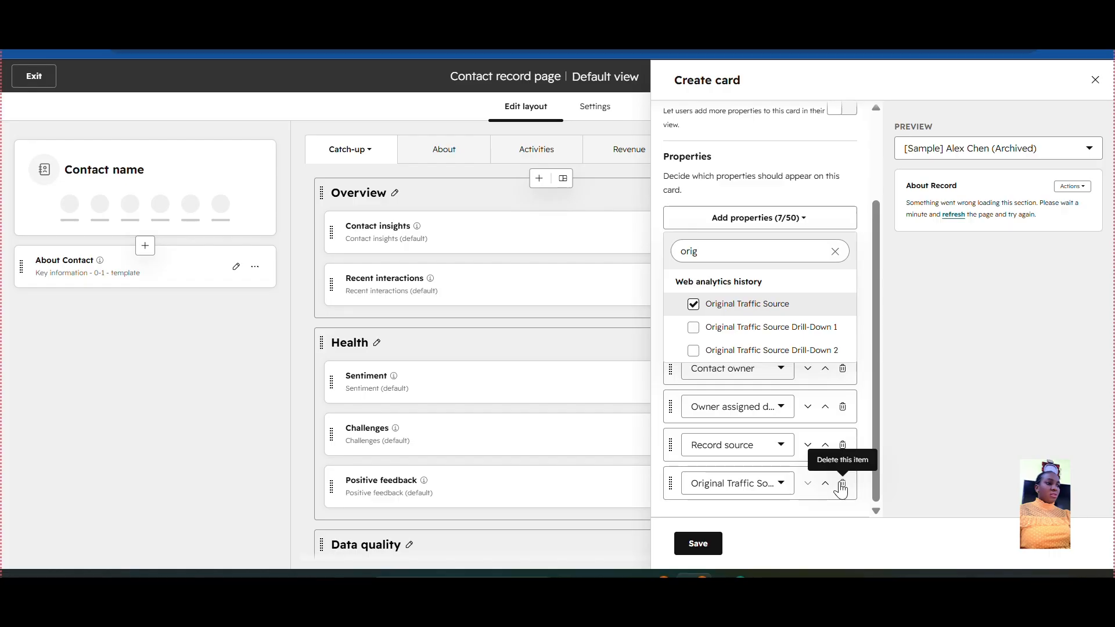
{"action": "left_click", "coordinate": [841, 486]}
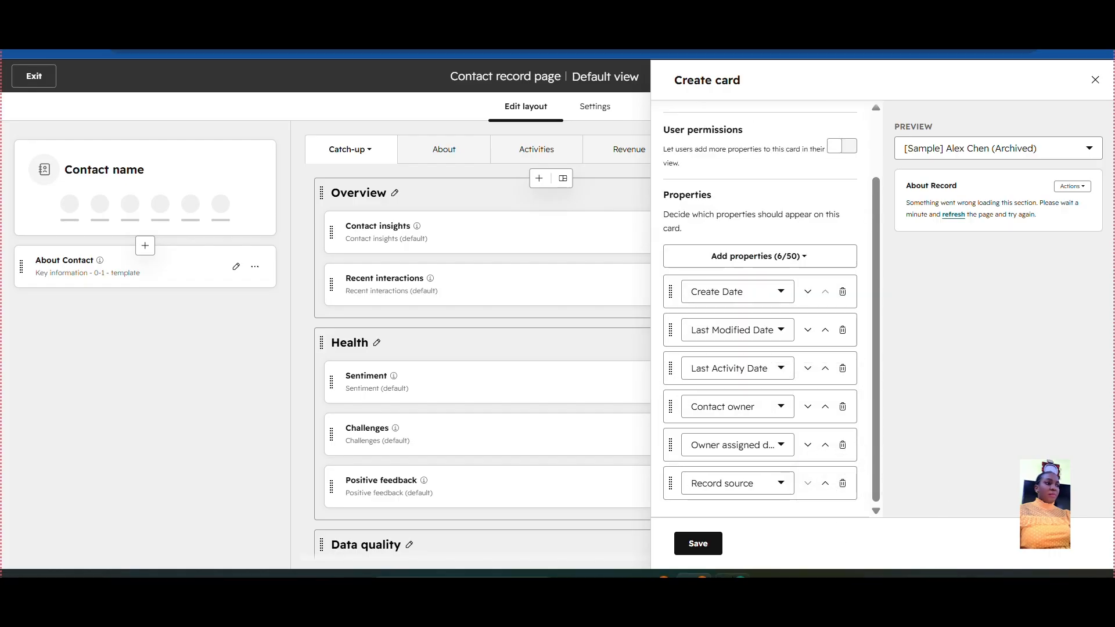
- Save the About Record card and move it below the About Contact card in the layout
{"action": "left_click", "coordinate": [699, 544]}
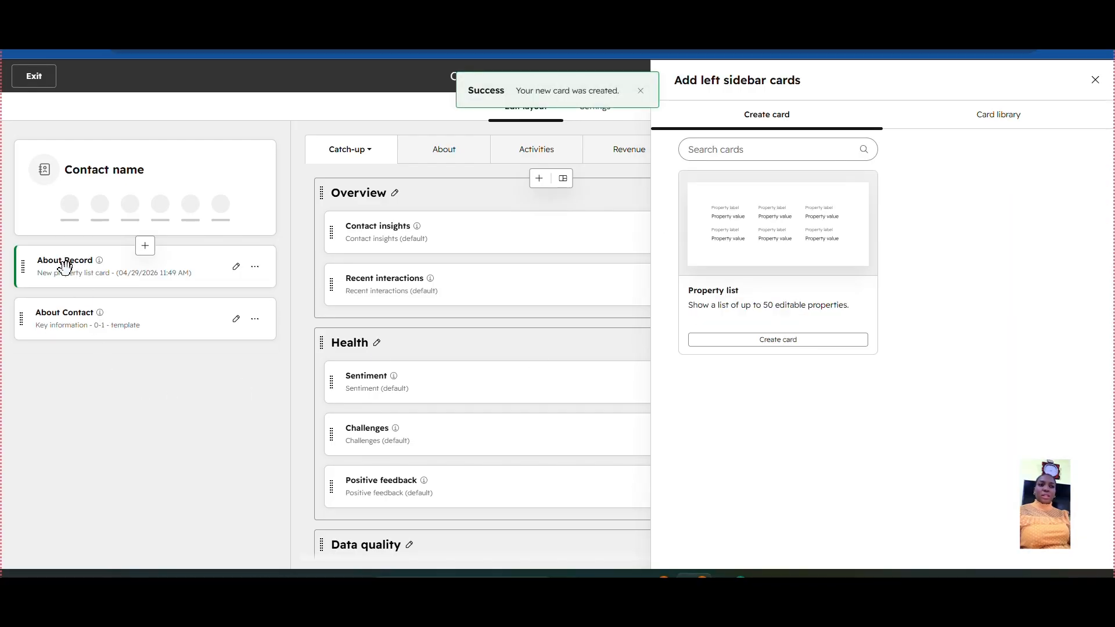
{"action": "left_click_drag", "start_coordinate": [65, 268], "coordinate": [47, 346]}
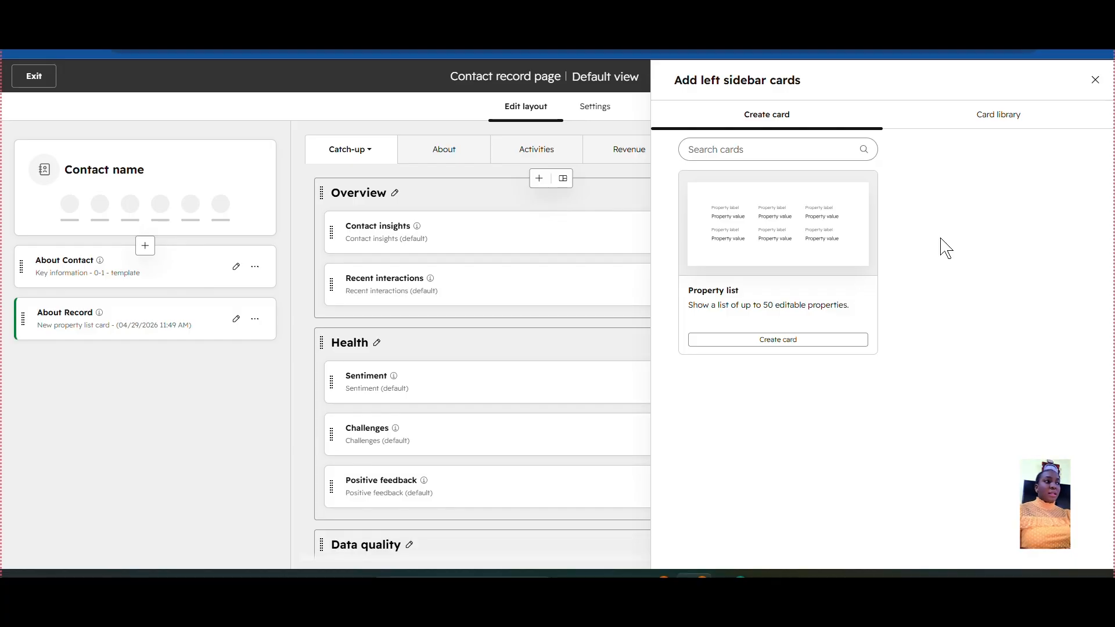
- Add the Website activity and Communication subscriptions library cards below About Record, with Communication subscriptions placed above Website activity
{"action": "left_click", "coordinate": [1035, 124]}
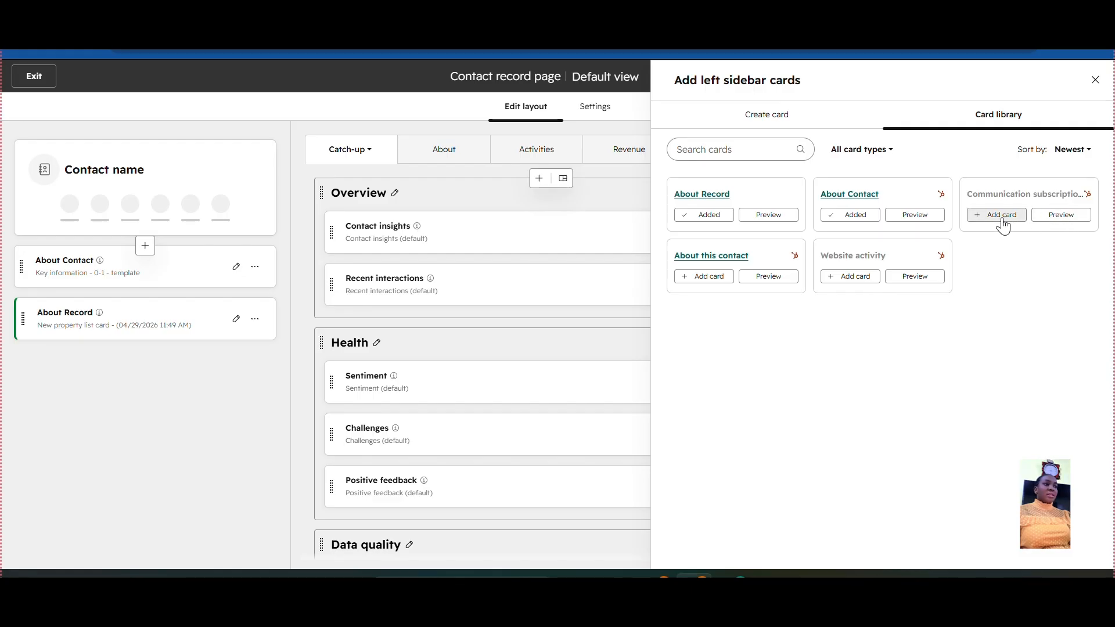
{"action": "left_click", "coordinate": [850, 277]}
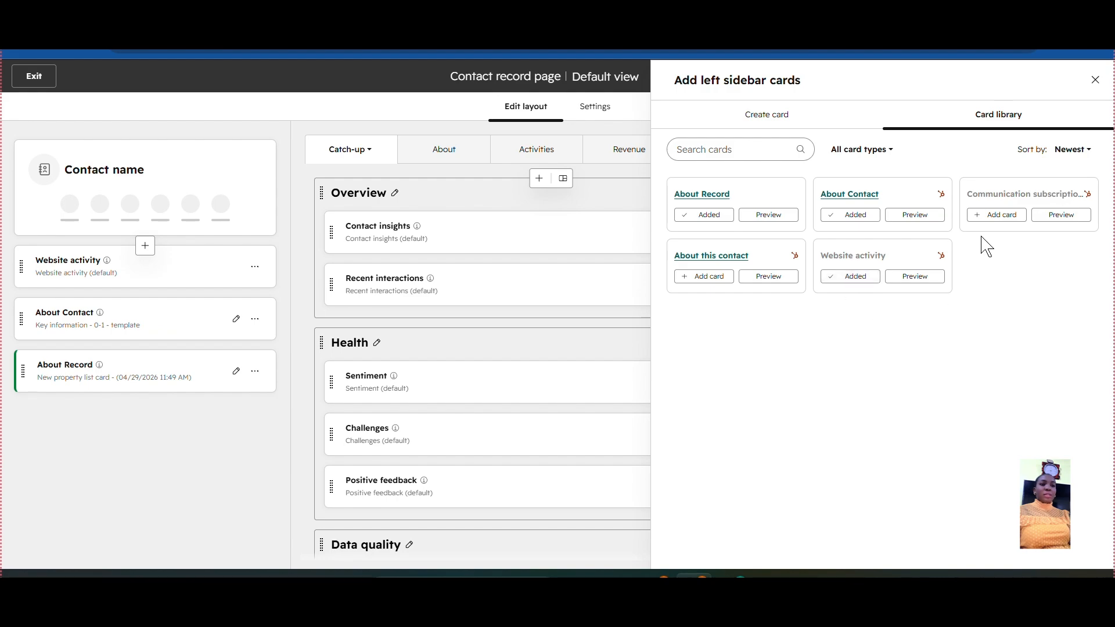
{"action": "left_click_drag", "start_coordinate": [39, 264], "coordinate": [55, 383]}
{"action": "left_click_drag", "start_coordinate": [54, 261], "coordinate": [43, 397]}
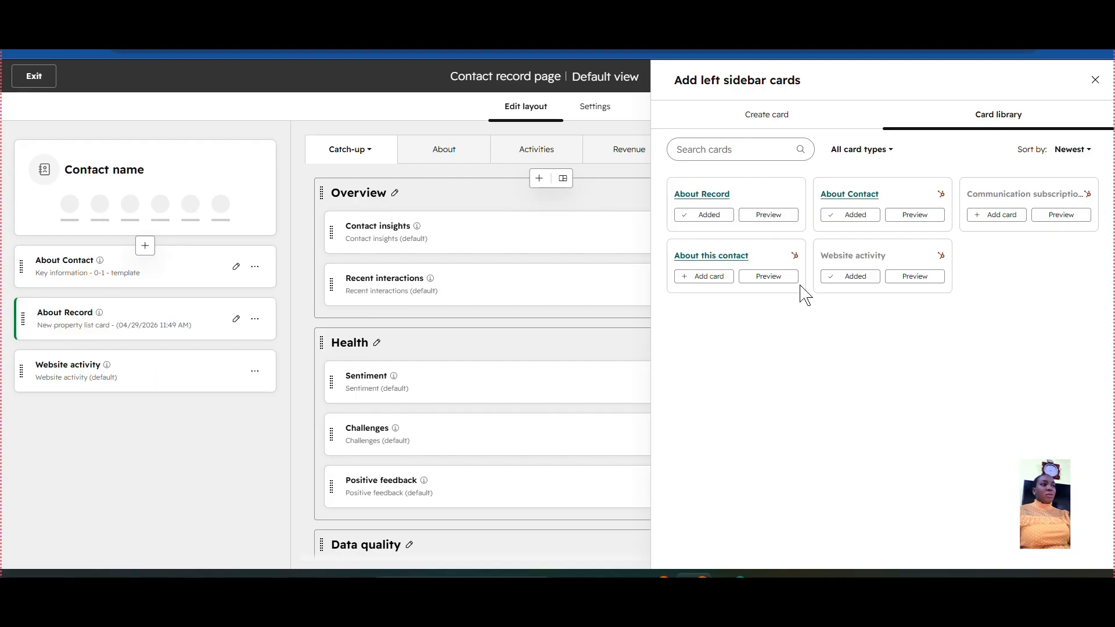
{"action": "left_click", "coordinate": [997, 216]}
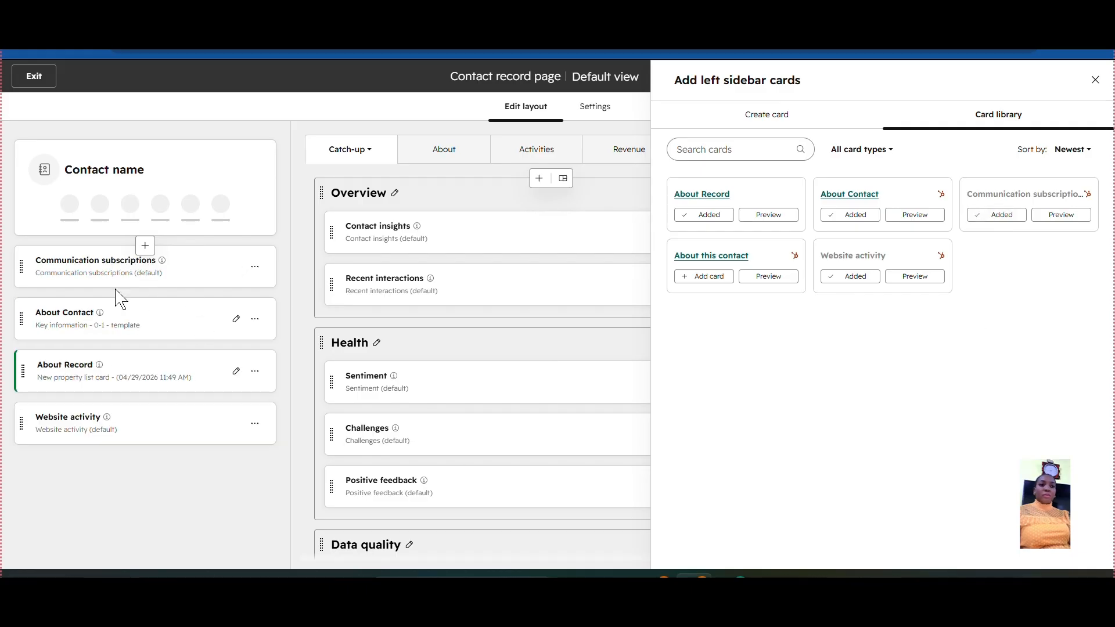
{"action": "left_click_drag", "start_coordinate": [23, 265], "coordinate": [40, 393]}
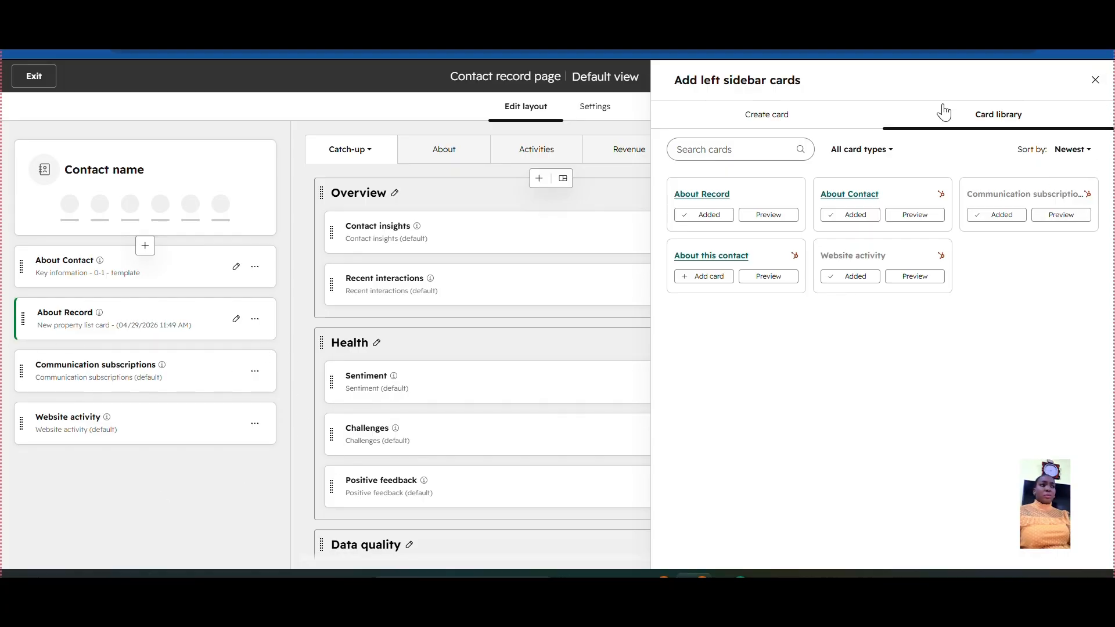
- Start a new property list card and replace its default title with Ad activity
{"action": "left_click", "coordinate": [757, 116]}
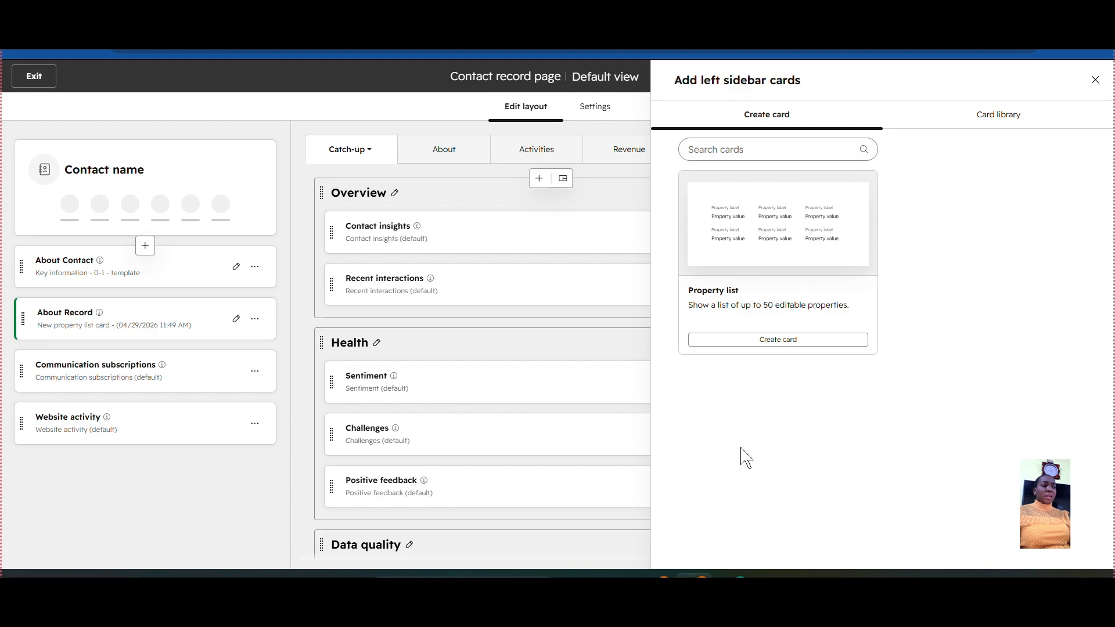
{"action": "left_click", "coordinate": [791, 343]}
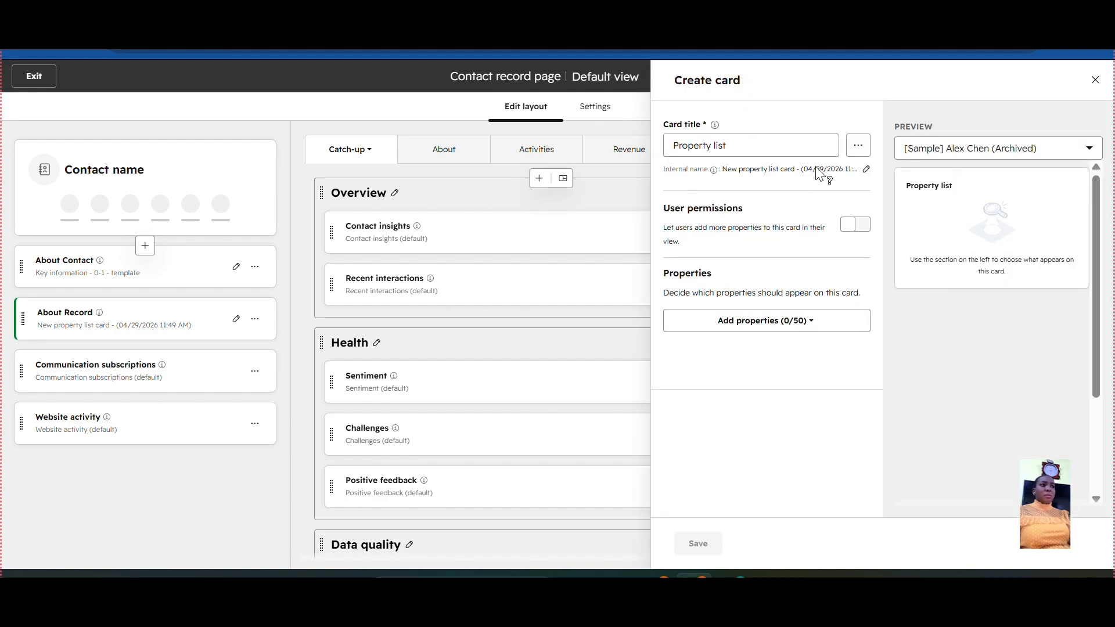
{"action": "left_click", "coordinate": [755, 140]}
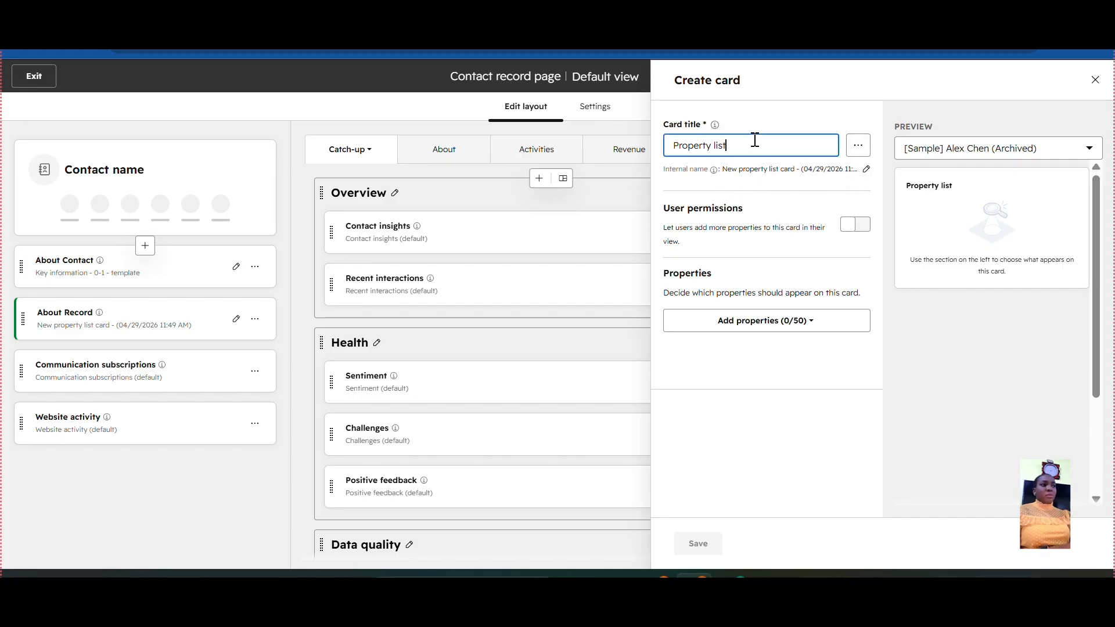
{"action": "key", "text": "BackSpace"}
{"action": "key", "text": "BackSpace"}
{"action": "key", "text": "BackSpace"}
{"action": "key", "text": "BackSpace"}
{"action": "key", "text": "BackSpace"}
{"action": "key", "text": "BackSpace"}
{"action": "key", "text": "BackSpace"}
{"action": "key", "text": "BackSpace"}
{"action": "key", "text": "BackSpace"}
{"action": "key", "text": "BackSpace"}
{"action": "key", "text": "BackSpace"}
{"action": "key", "text": "BackSpace"}
{"action": "key", "text": "BackSpace"}
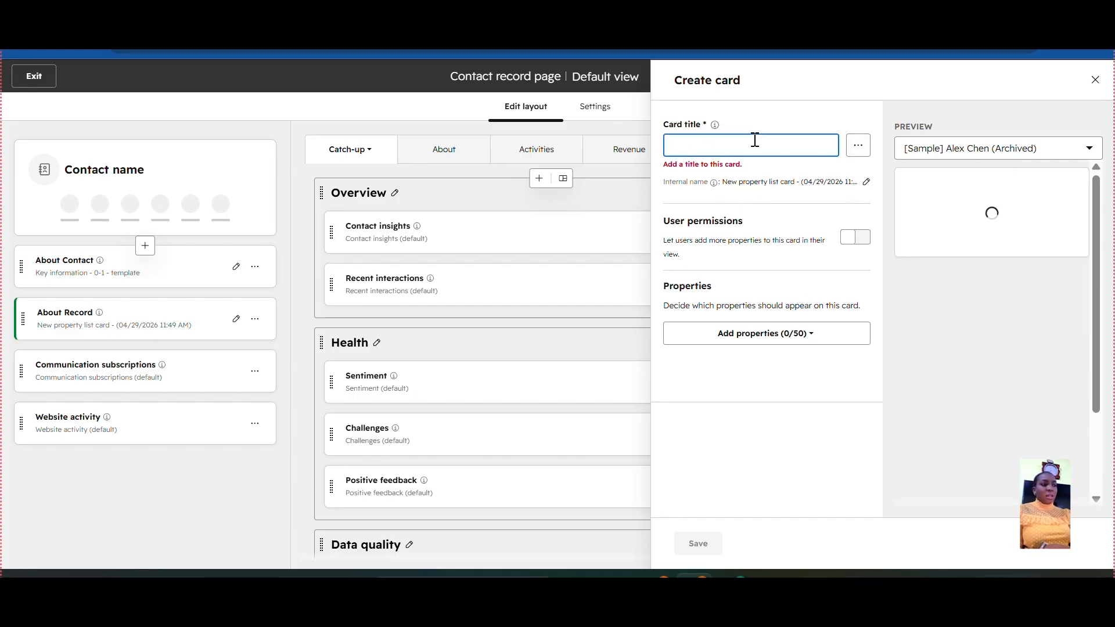
{"action": "type", "text": "Ad activity"}
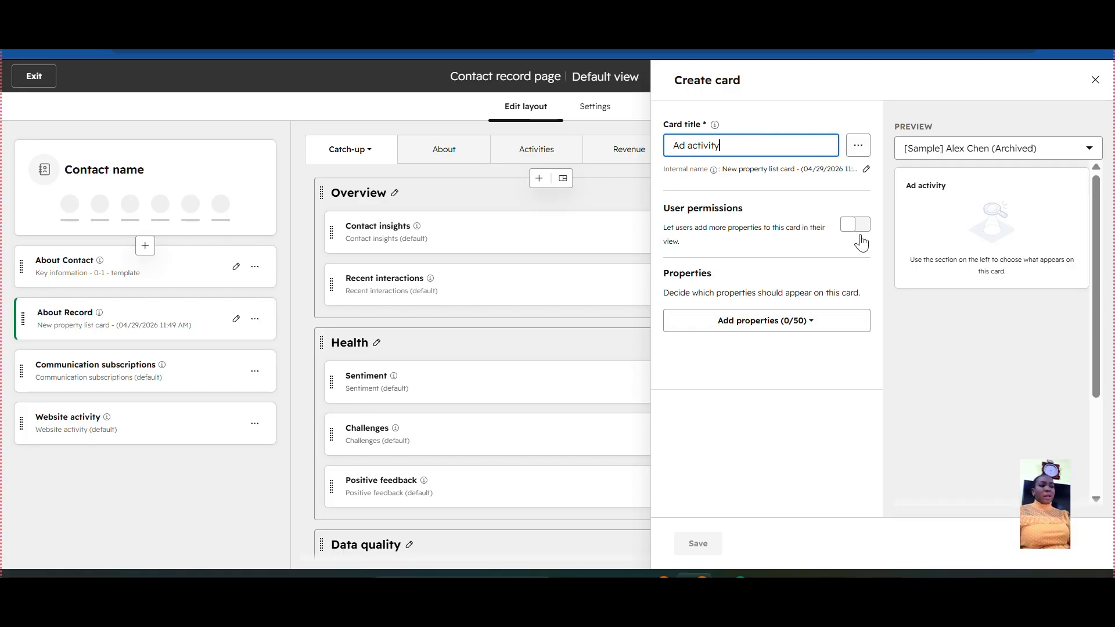
- Add Original Traffic Source and Latest Traffic Source, each with Drill-Down 1 and 2, plus Latest Traffic Source Date, to the Ad activity card
{"action": "left_click", "coordinate": [760, 320]}
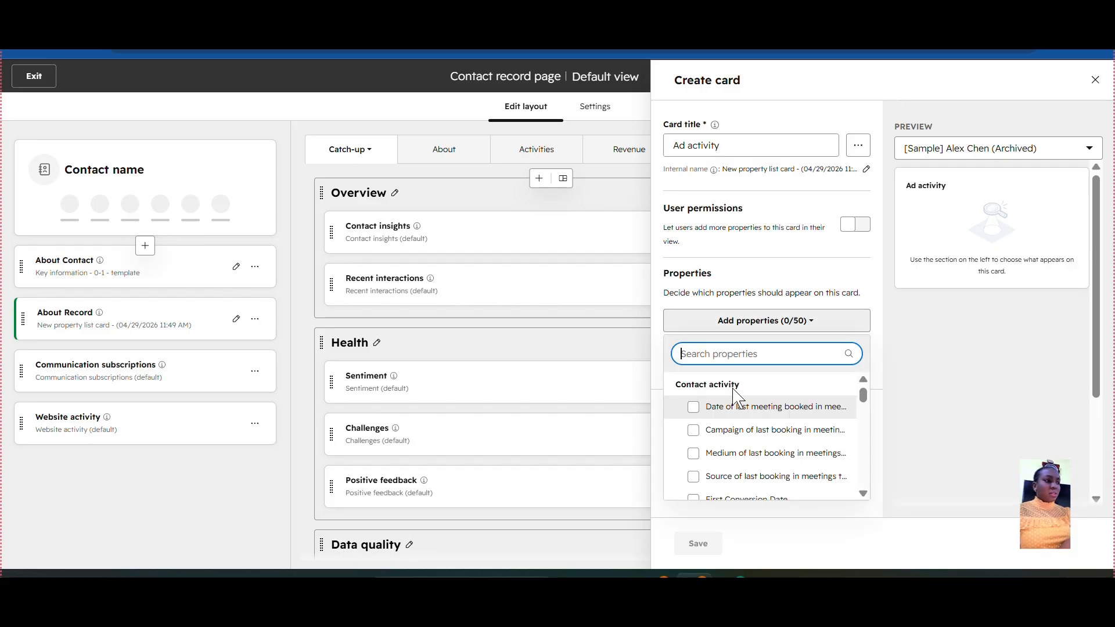
{"action": "type", "text": "tra"}
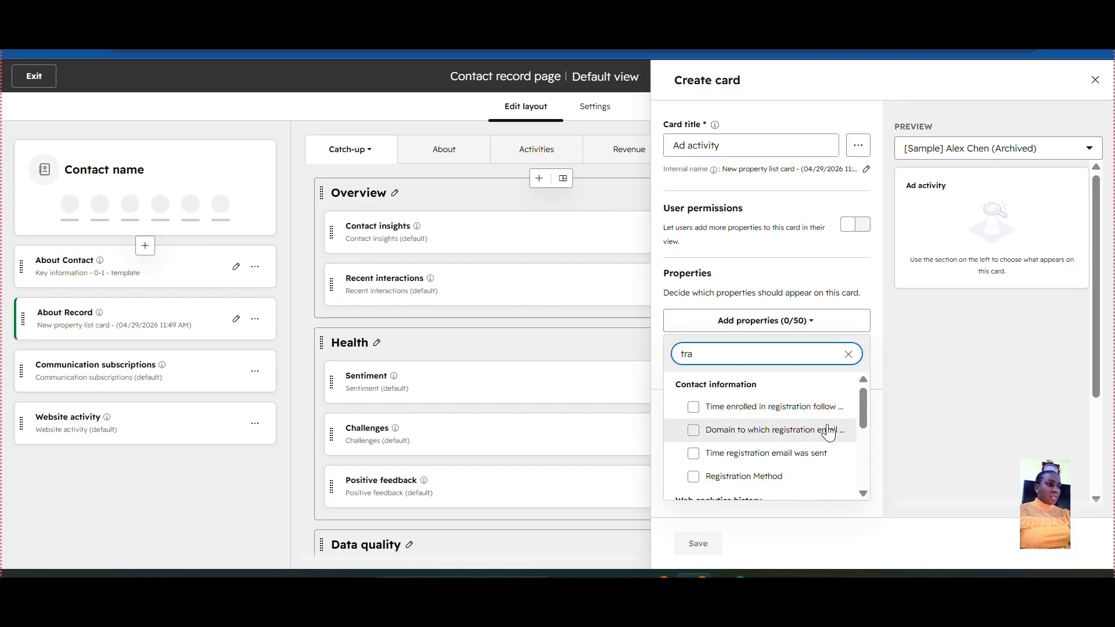
{"action": "type", "text": "ff"}
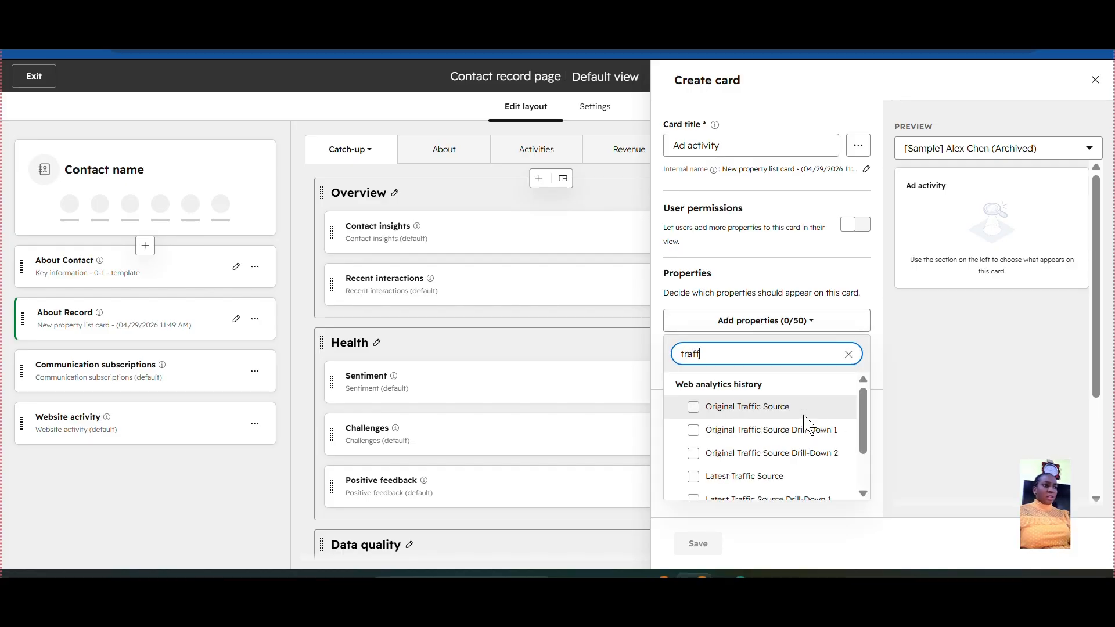
{"action": "left_click", "coordinate": [693, 409]}
{"action": "left_click", "coordinate": [693, 431]}
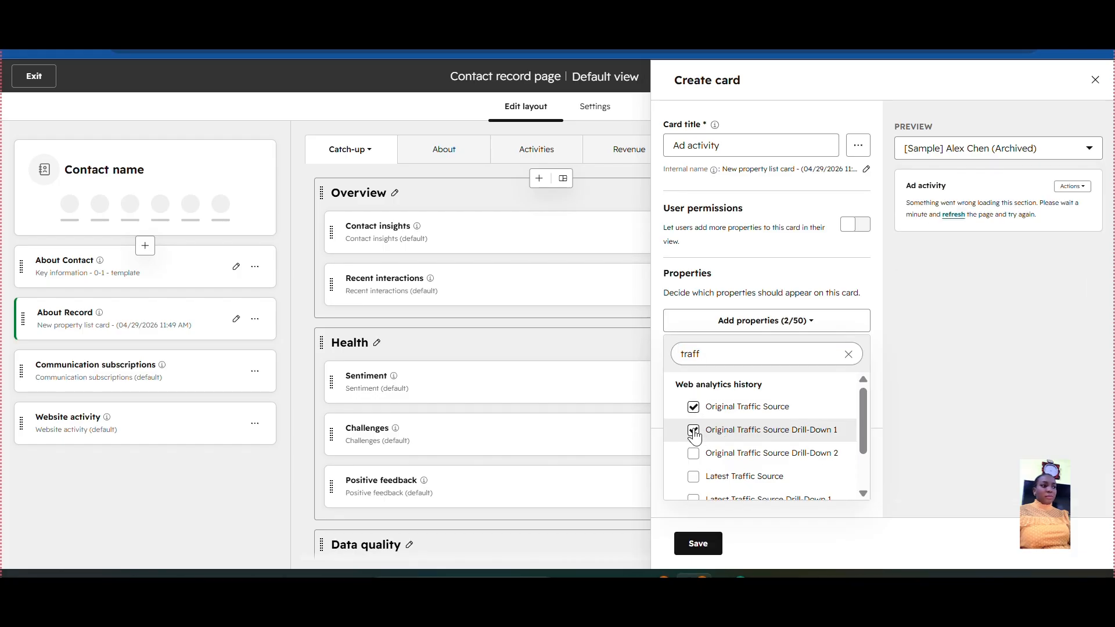
{"action": "left_click", "coordinate": [693, 483]}
{"action": "left_click_drag", "start_coordinate": [863, 455], "coordinate": [861, 487]}
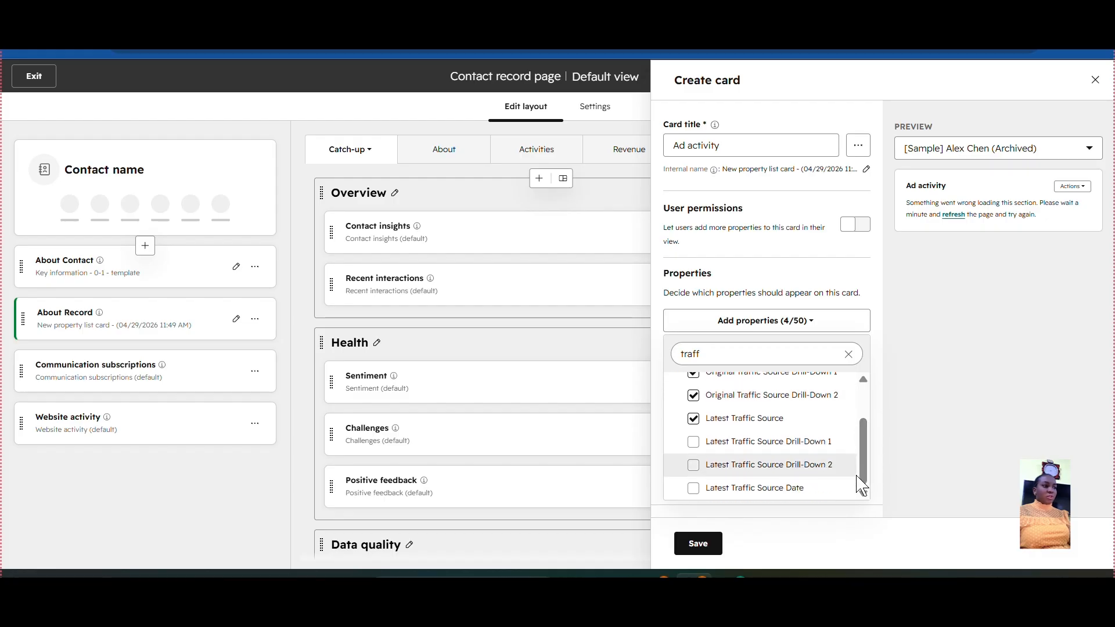
{"action": "left_click", "coordinate": [696, 453]}
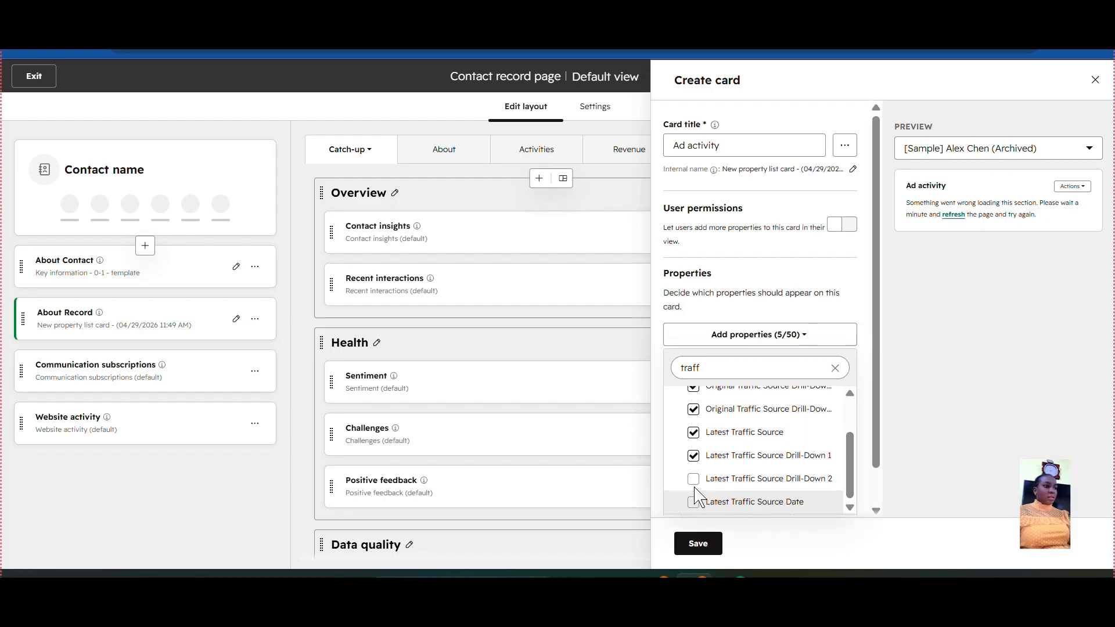
{"action": "left_click", "coordinate": [696, 479]}
{"action": "left_click", "coordinate": [695, 503]}
- Add First Conversion, First Conversion Date, First Touch Converting Campaign and Last Touch Converting Campaign to the Ad activity card
{"action": "left_click", "coordinate": [837, 370]}
{"action": "type", "text": "c"}
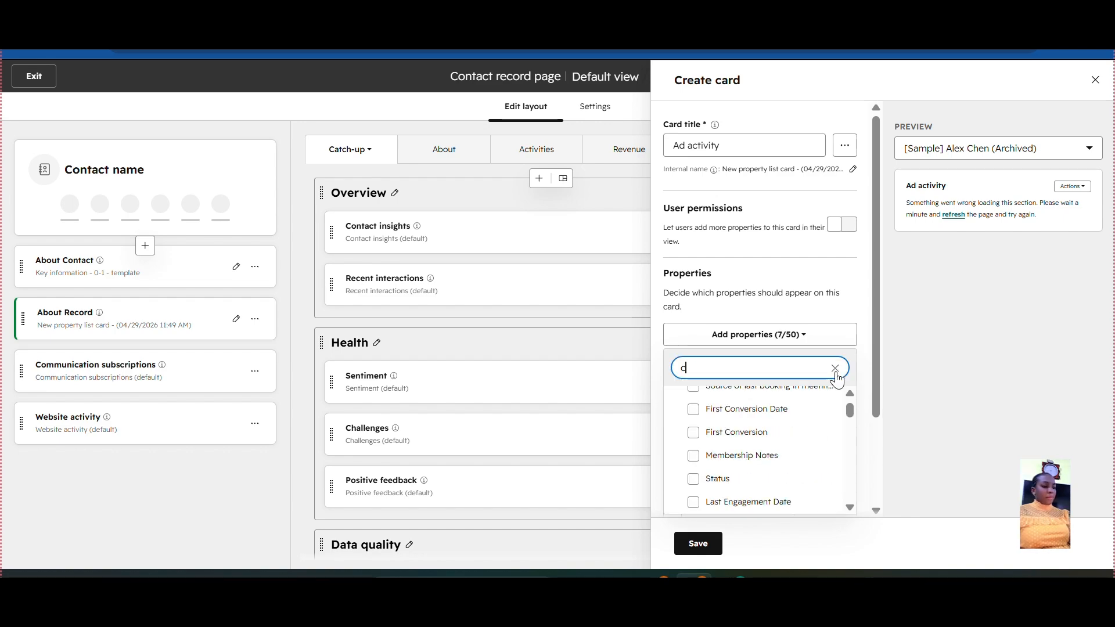
{"action": "type", "text": "onv"}
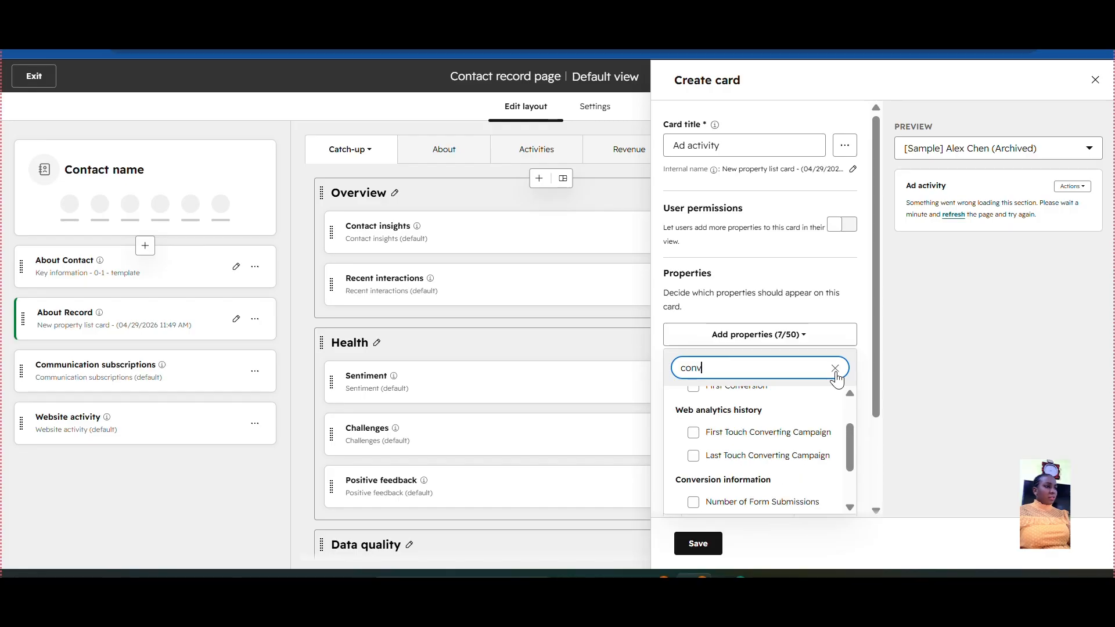
{"action": "left_click_drag", "start_coordinate": [853, 447], "coordinate": [851, 424]}
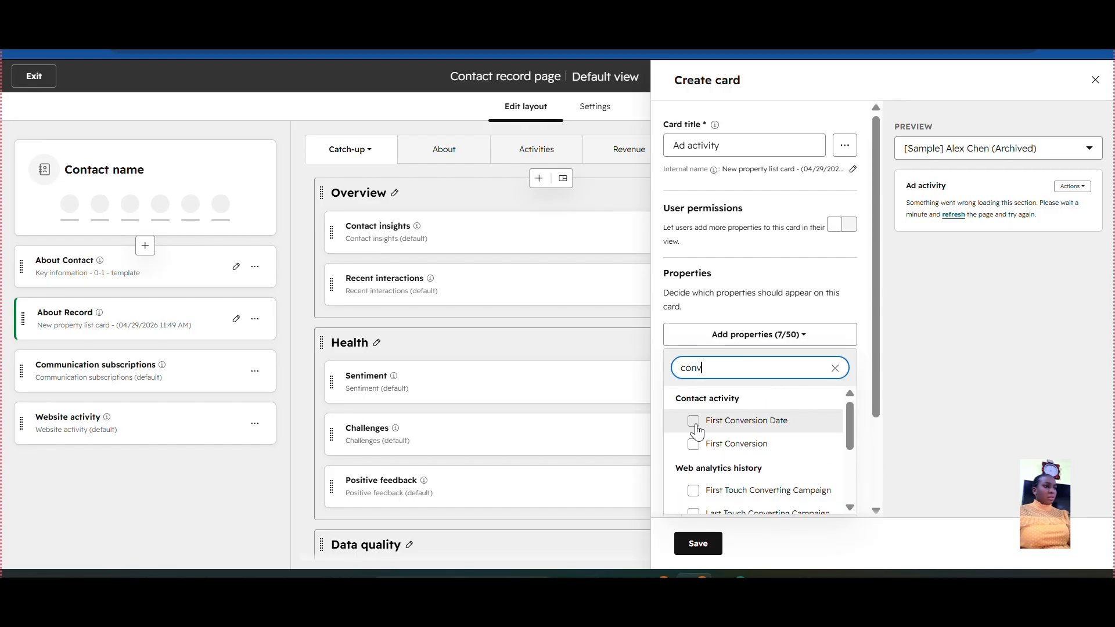
{"action": "left_click", "coordinate": [695, 446]}
{"action": "left_click", "coordinate": [695, 423]}
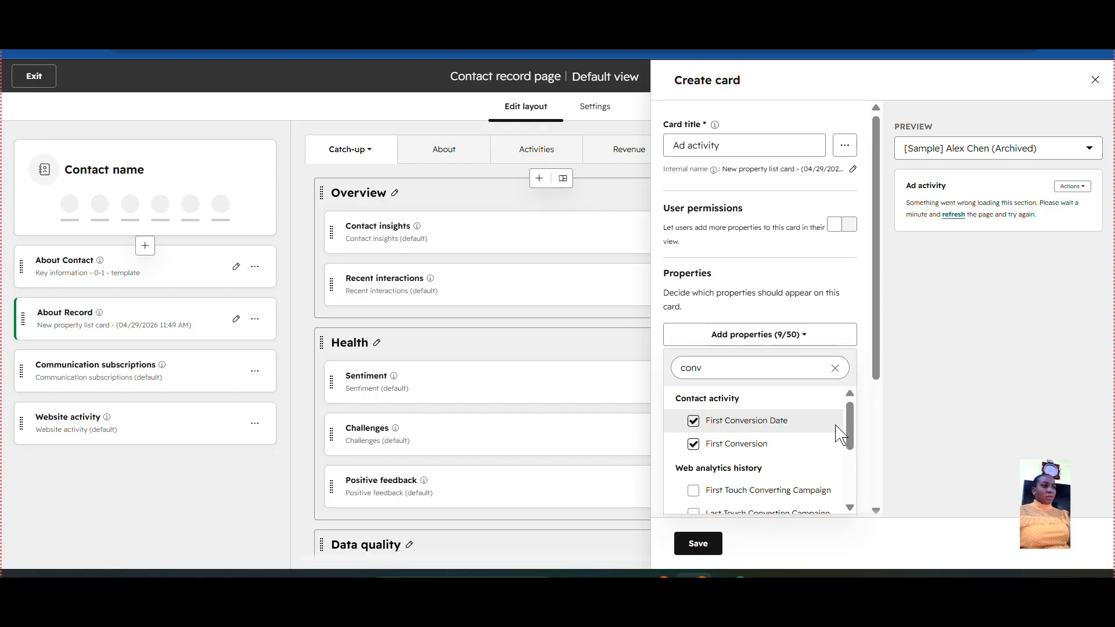
{"action": "left_click_drag", "start_coordinate": [851, 427], "coordinate": [854, 455]}
{"action": "left_click", "coordinate": [707, 416]}
{"action": "left_click", "coordinate": [694, 437]}
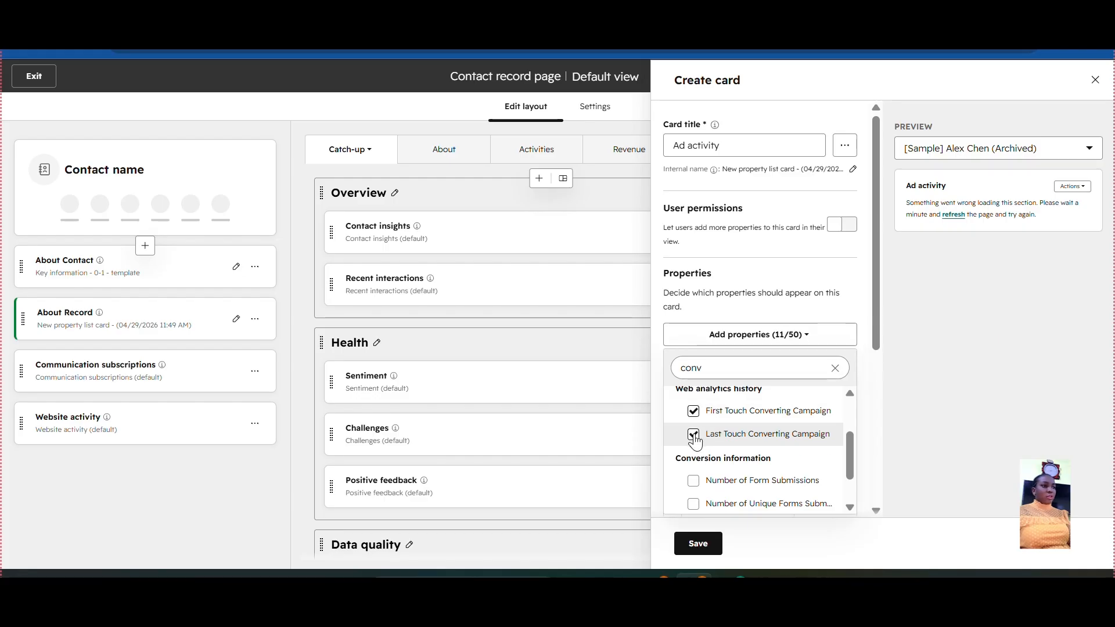
- Add Number of Form Submissions, Number of Unique Forms Submitted, Recent Conversion and Recent Conversion Date to the Ad activity card
{"action": "scroll", "coordinate": [704, 441], "scroll_direction": "down", "scroll_amount": 2}
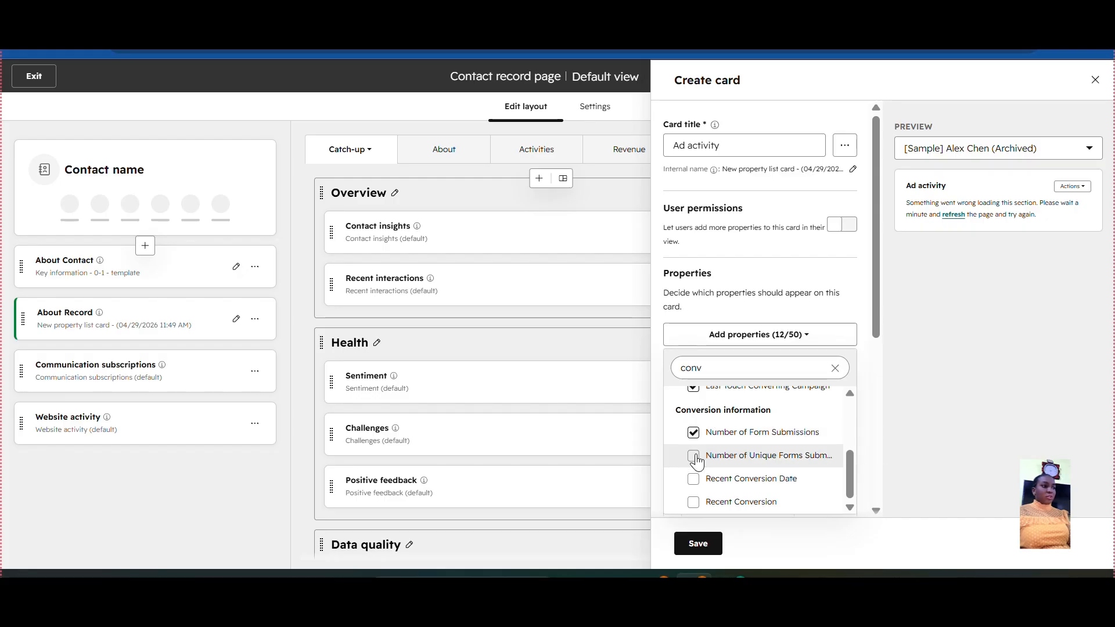
{"action": "left_click", "coordinate": [695, 457]}
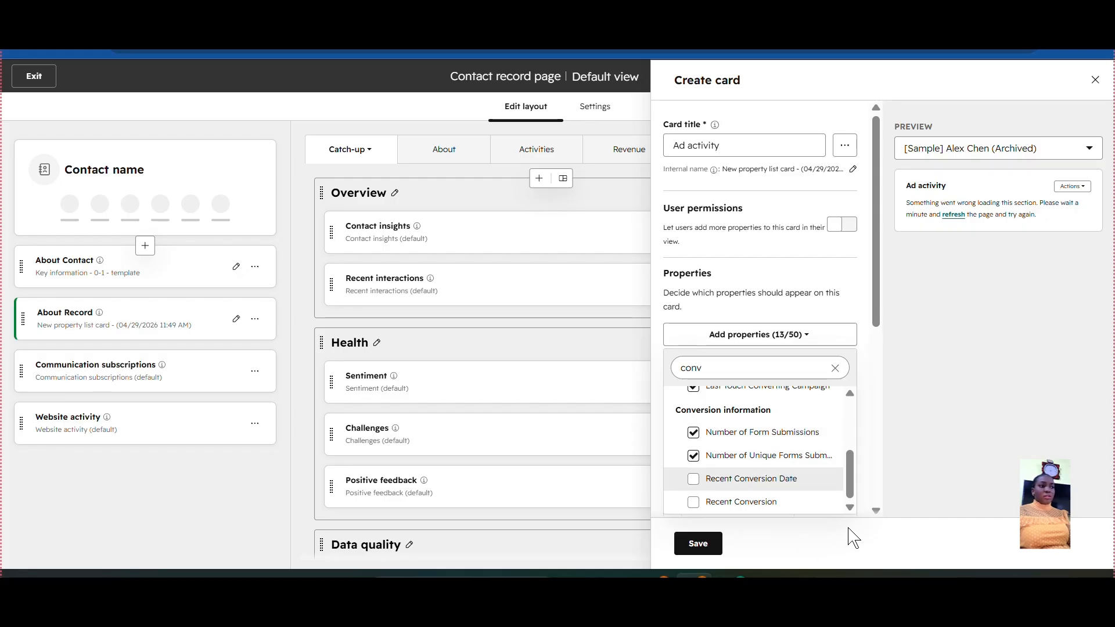
{"action": "left_click", "coordinate": [694, 504]}
{"action": "left_click", "coordinate": [694, 480]}
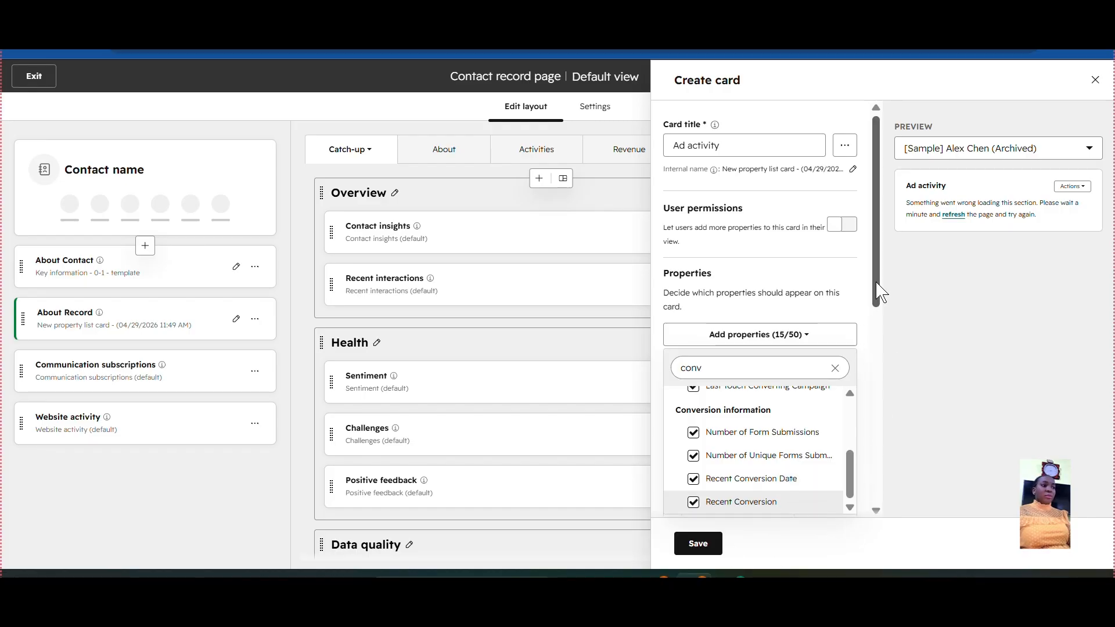
- Save the new Ad activity card, and save the contact record layout
{"action": "scroll", "coordinate": [881, 389], "scroll_direction": "down", "scroll_amount": 8}
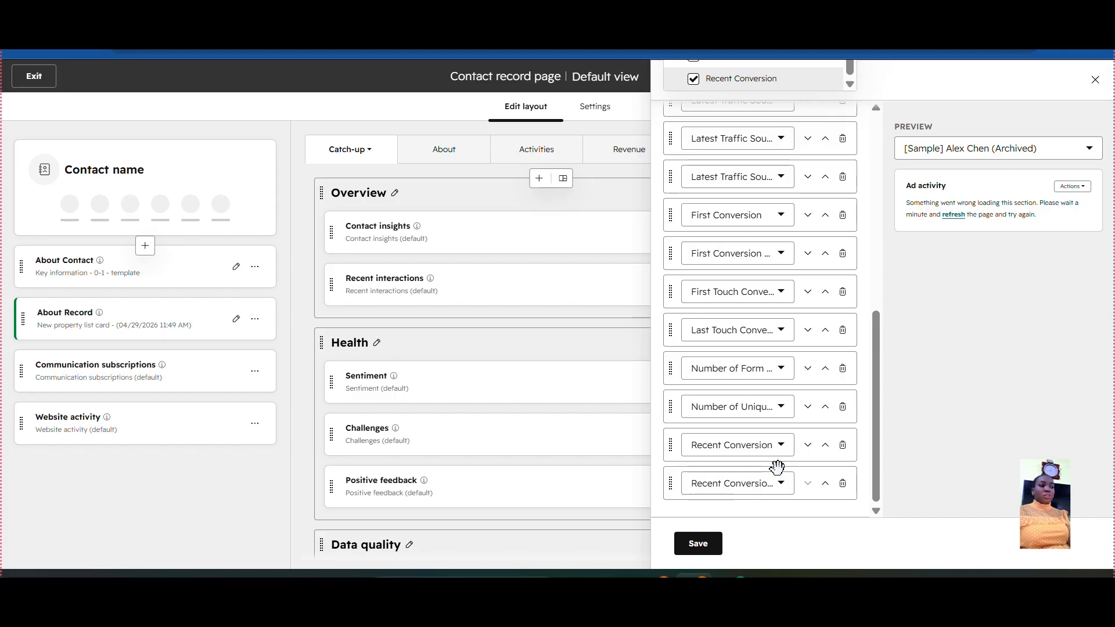
{"action": "left_click_drag", "start_coordinate": [771, 494], "coordinate": [764, 439]}
{"action": "left_click", "coordinate": [714, 548]}
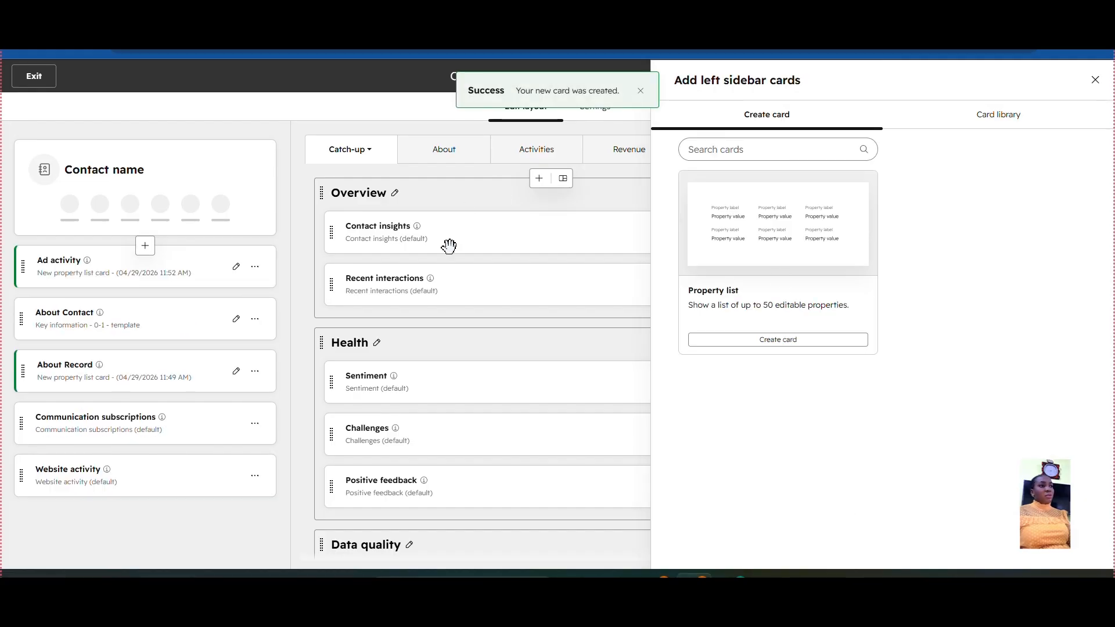
{"action": "left_click", "coordinate": [1092, 84]}
{"action": "left_click", "coordinate": [981, 86]}
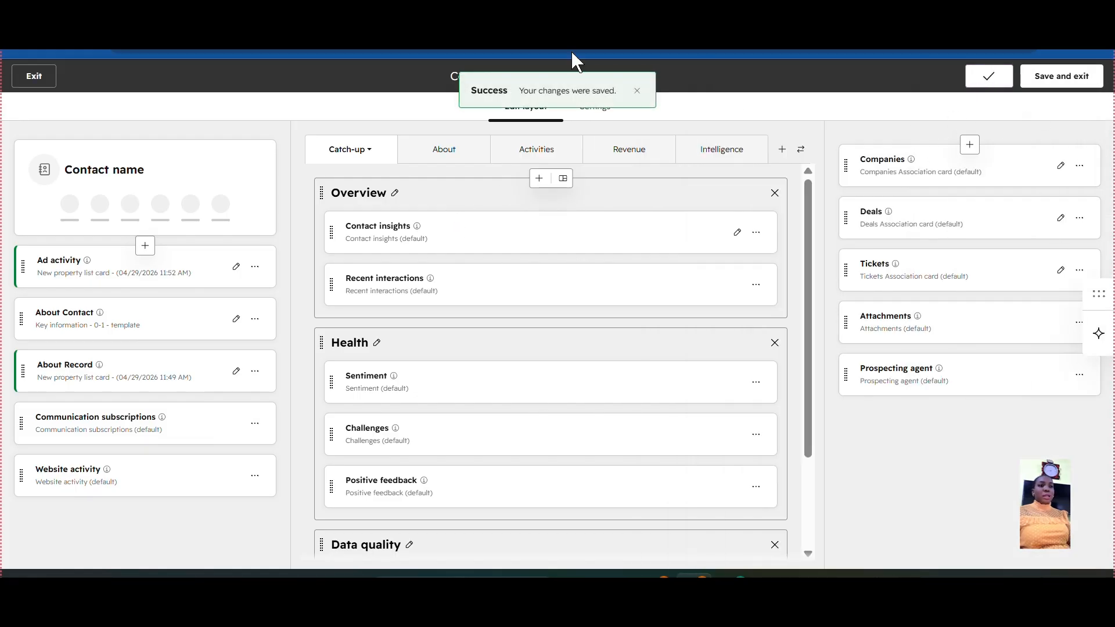
- Reload the open contact record and examine its About Contact, Ad activity, About Record, Communication subscriptions and Website activity cards
{"action": "left_click", "coordinate": [116, 23]}
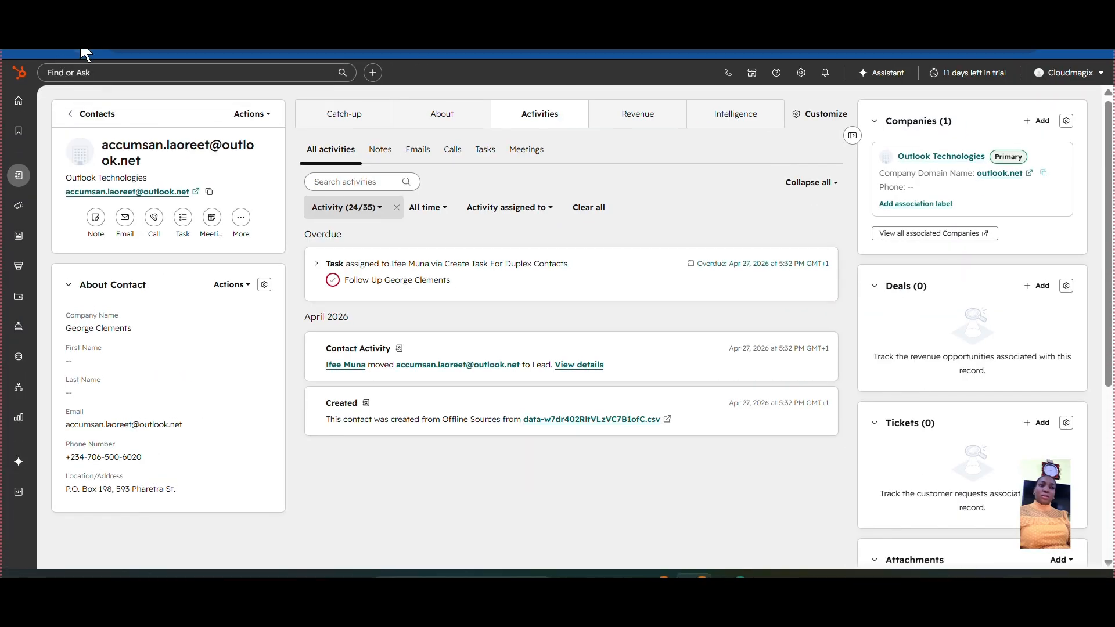
{"action": "left_click", "coordinate": [80, 48]}
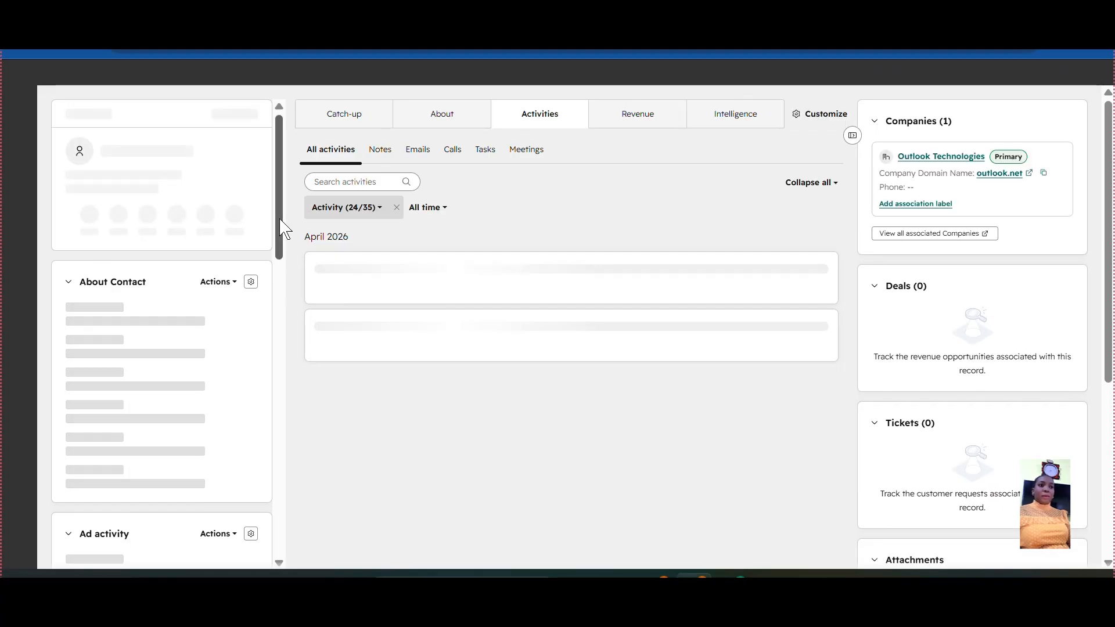
{"action": "left_click_drag", "start_coordinate": [279, 230], "coordinate": [273, 261]}
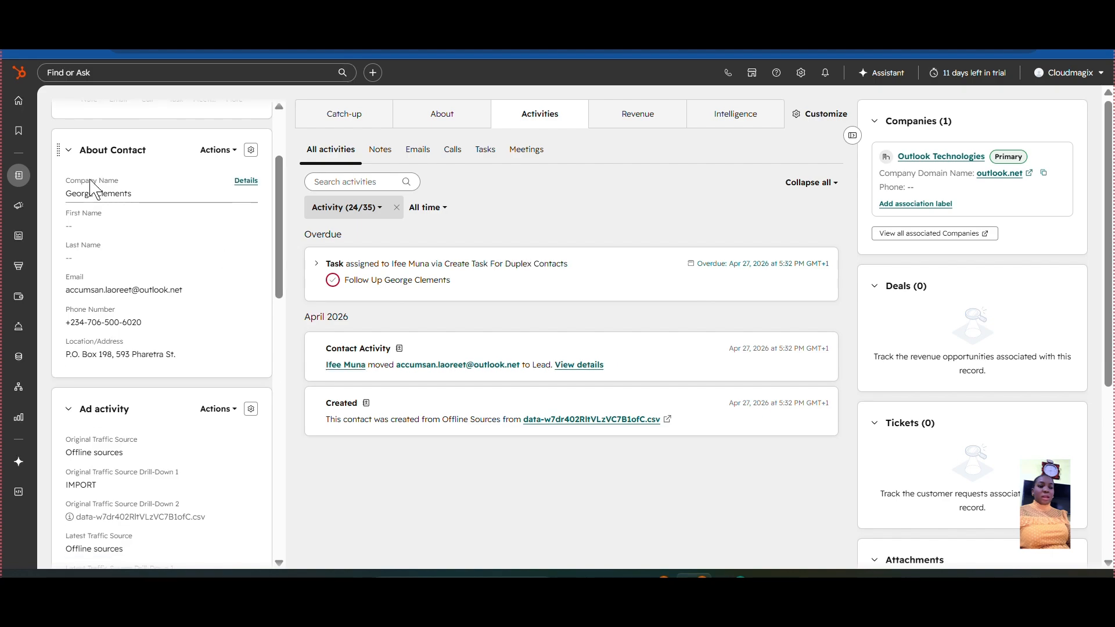
{"action": "left_click_drag", "start_coordinate": [281, 294], "coordinate": [280, 369]}
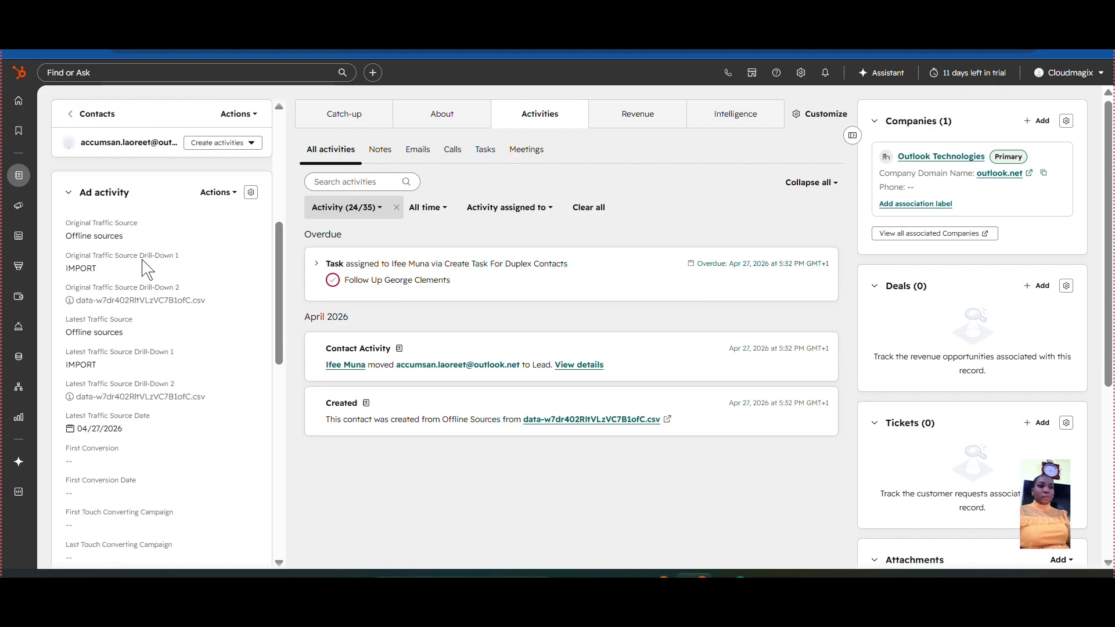
{"action": "left_click_drag", "start_coordinate": [277, 347], "coordinate": [266, 510]}
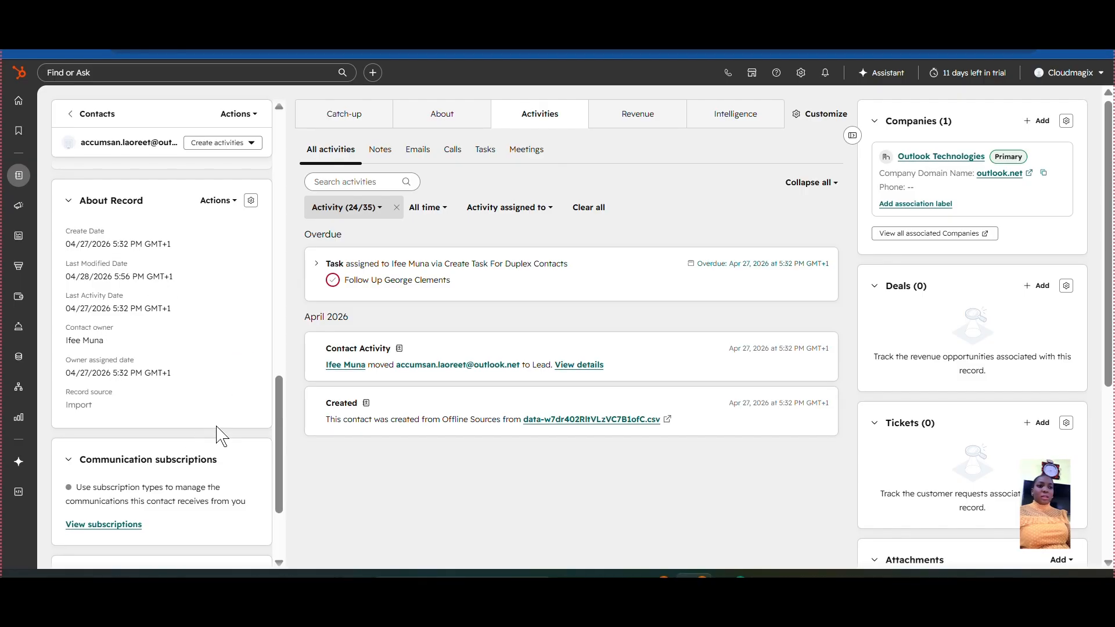
{"action": "scroll", "coordinate": [283, 496], "scroll_direction": "down", "scroll_amount": 1}
{"action": "scroll", "coordinate": [282, 506], "scroll_direction": "down", "scroll_amount": 1}
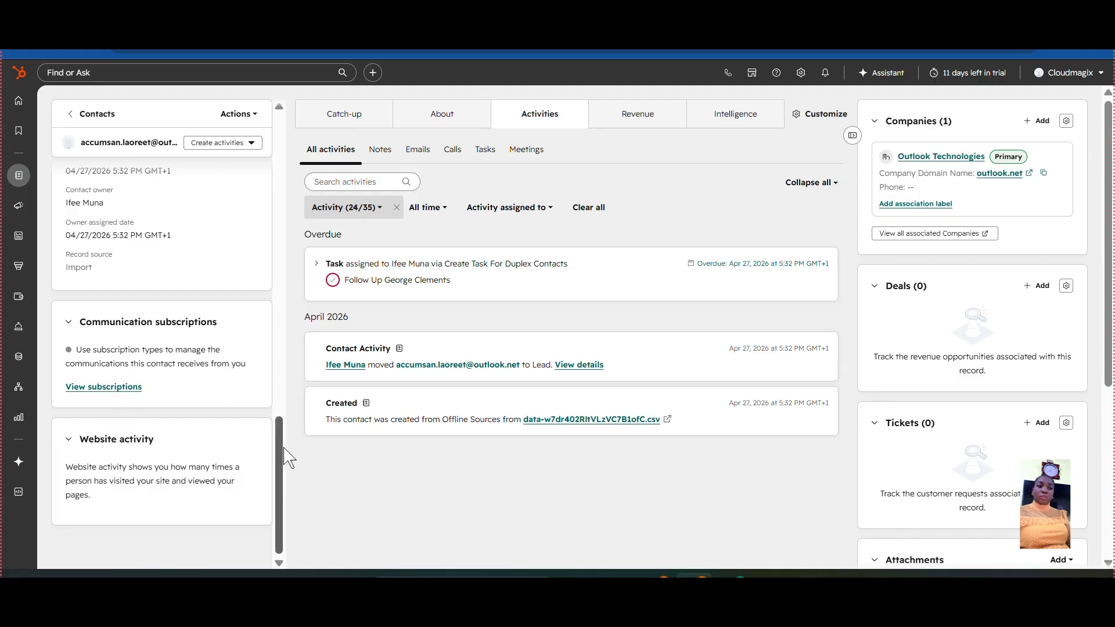
{"action": "left_click_drag", "start_coordinate": [285, 459], "coordinate": [297, 137]}
{"action": "left_click_drag", "start_coordinate": [284, 187], "coordinate": [277, 157]}
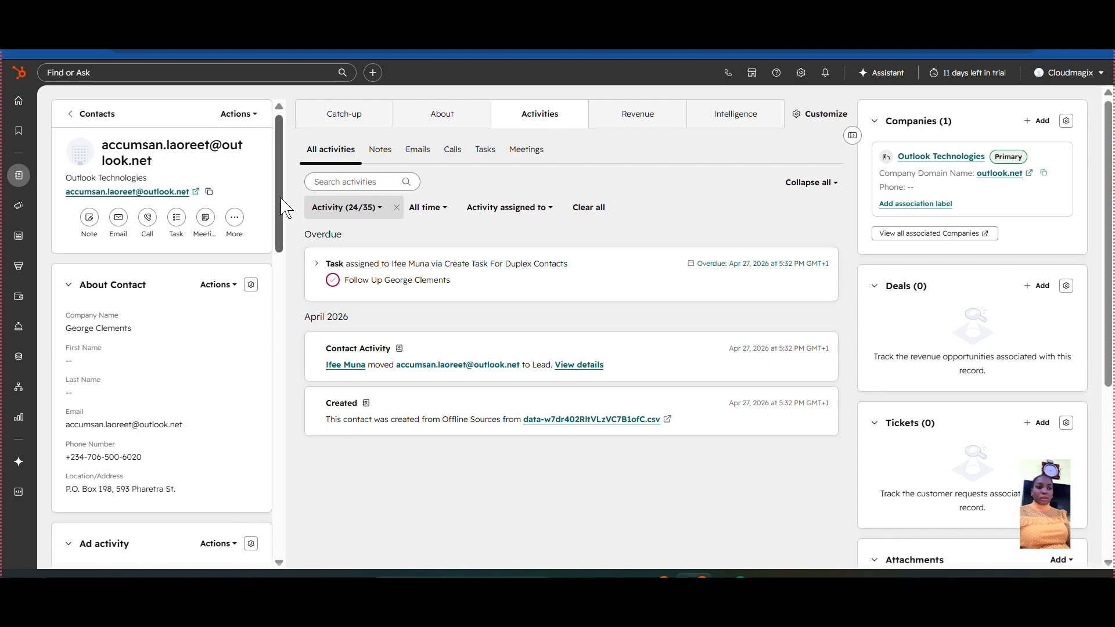
{"action": "left_click_drag", "start_coordinate": [283, 209], "coordinate": [317, 154]}
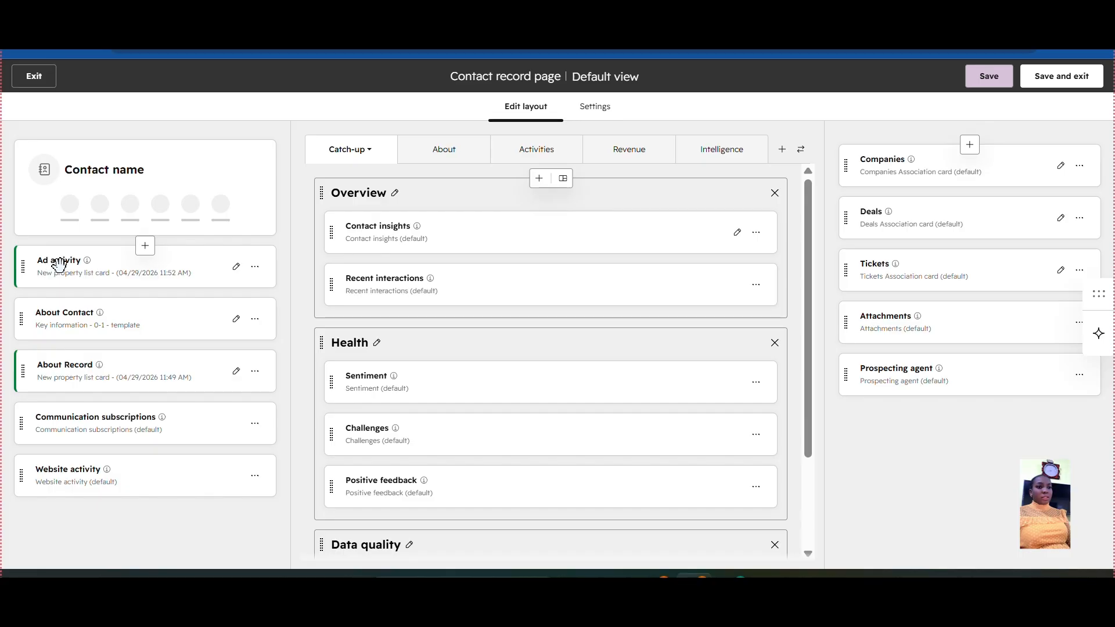
- Reorder the layout cards so Ad activity follows About Record, with Website activity below it and Communication subscriptions last
{"action": "left_click_drag", "start_coordinate": [64, 267], "coordinate": [34, 446]}
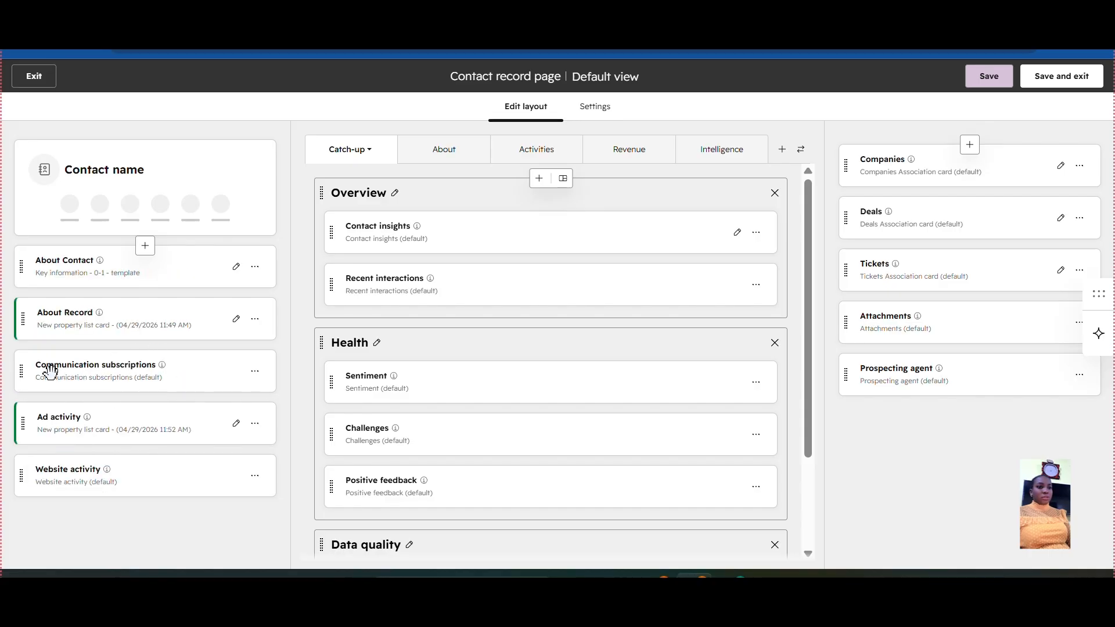
{"action": "left_click_drag", "start_coordinate": [47, 405], "coordinate": [46, 504]}
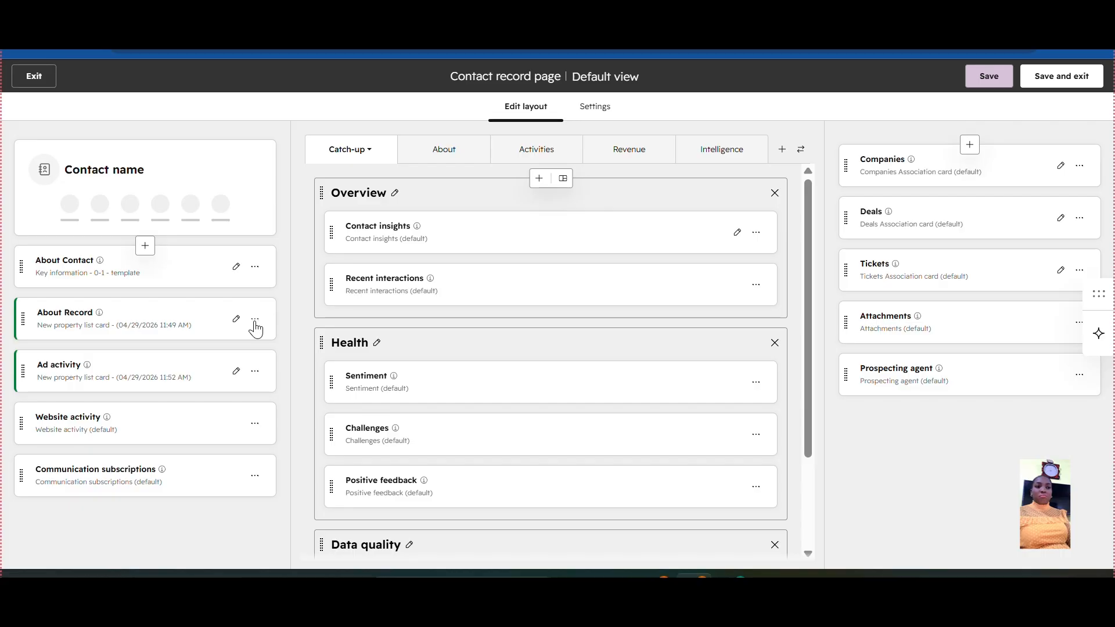
- Start conditional logic for the Ad activity card, checking the contact record's traffic source and choosing Original Traffic Source as the condition property
{"action": "left_click", "coordinate": [256, 372]}
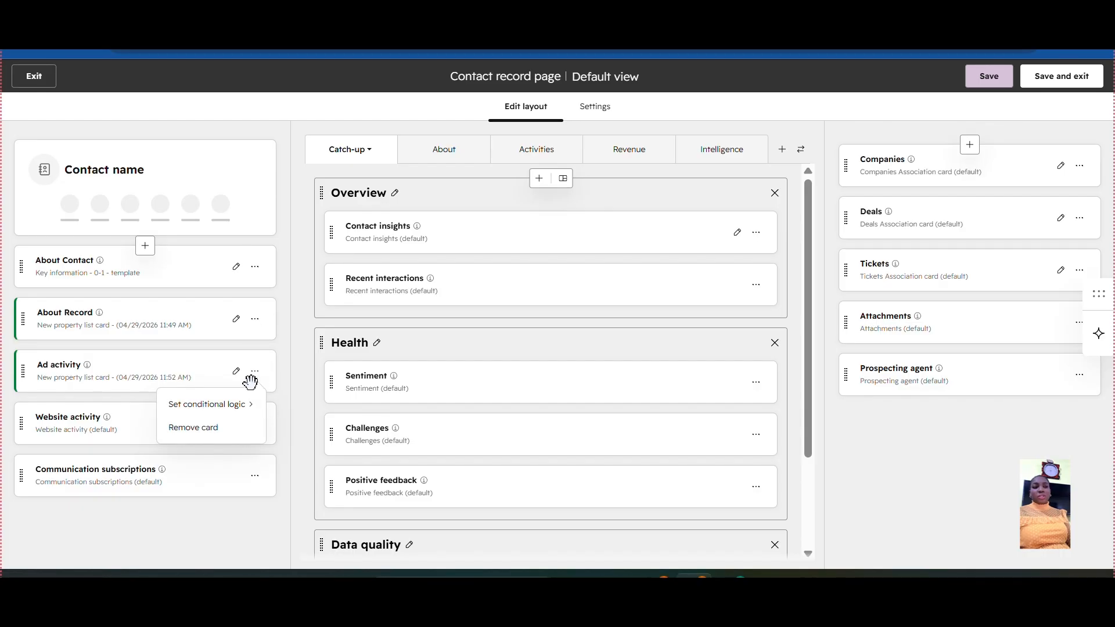
{"action": "left_click", "coordinate": [222, 408]}
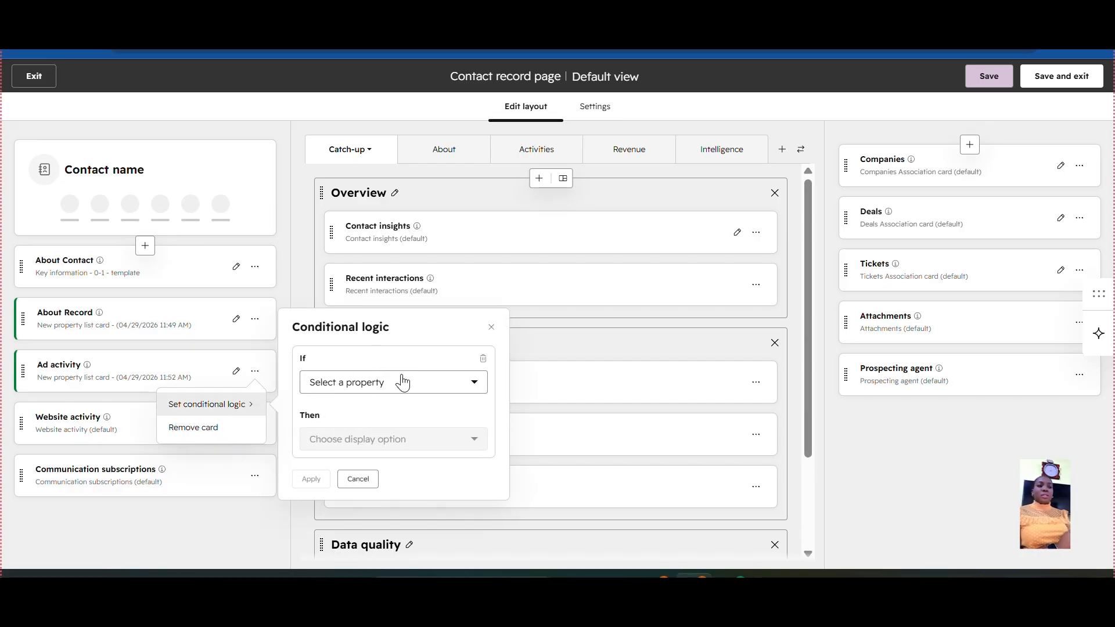
{"action": "left_click", "coordinate": [398, 393]}
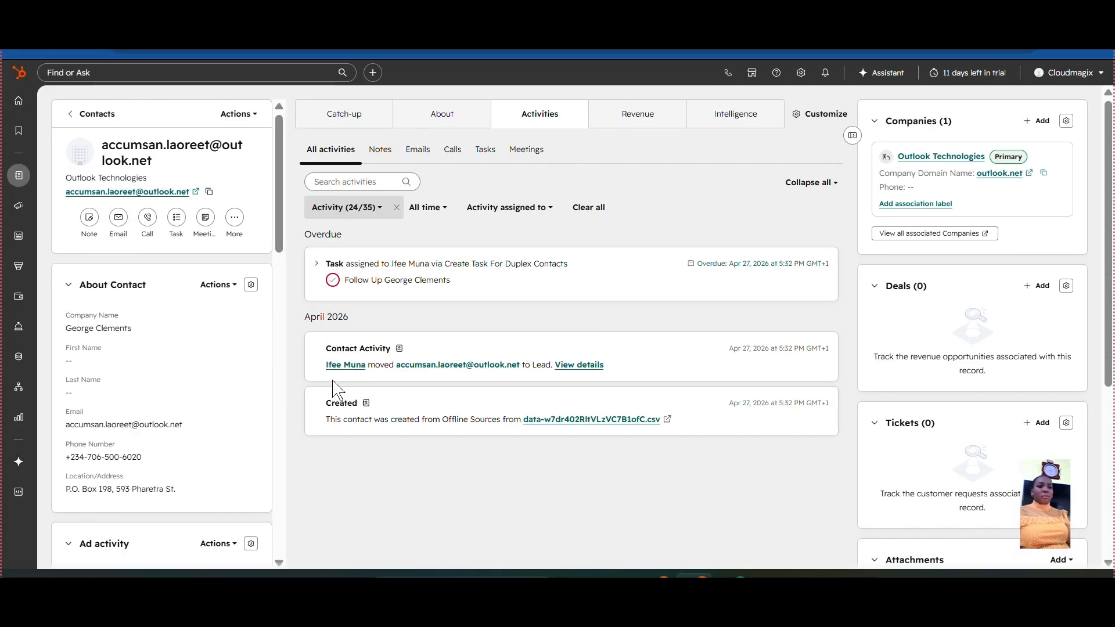
{"action": "left_click_drag", "start_coordinate": [279, 228], "coordinate": [283, 337]}
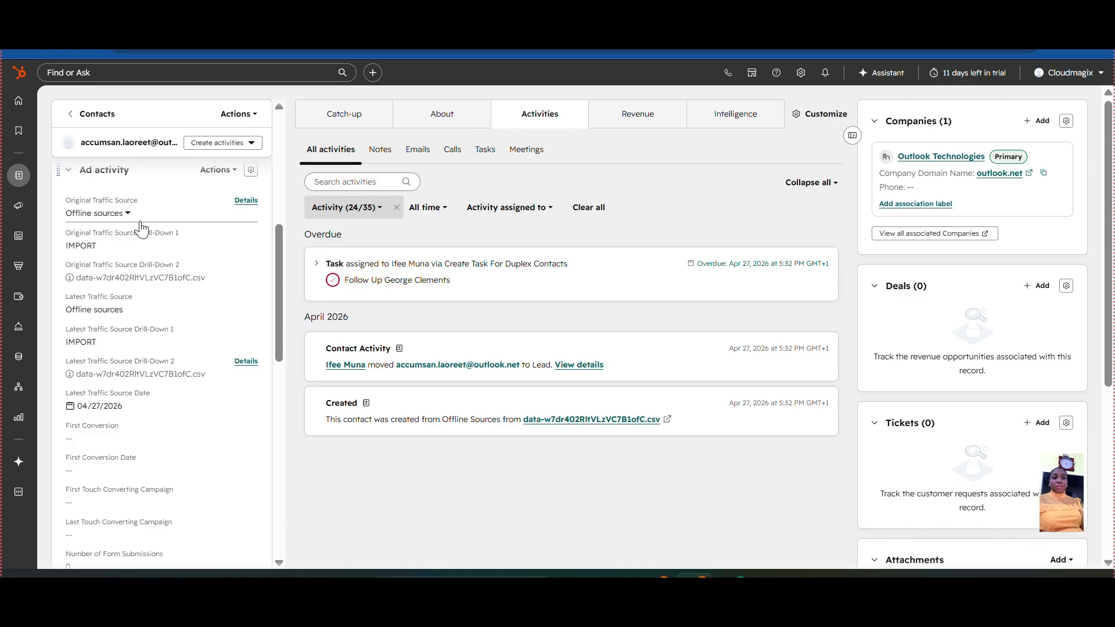
{"action": "left_click_drag", "start_coordinate": [281, 313], "coordinate": [282, 281]}
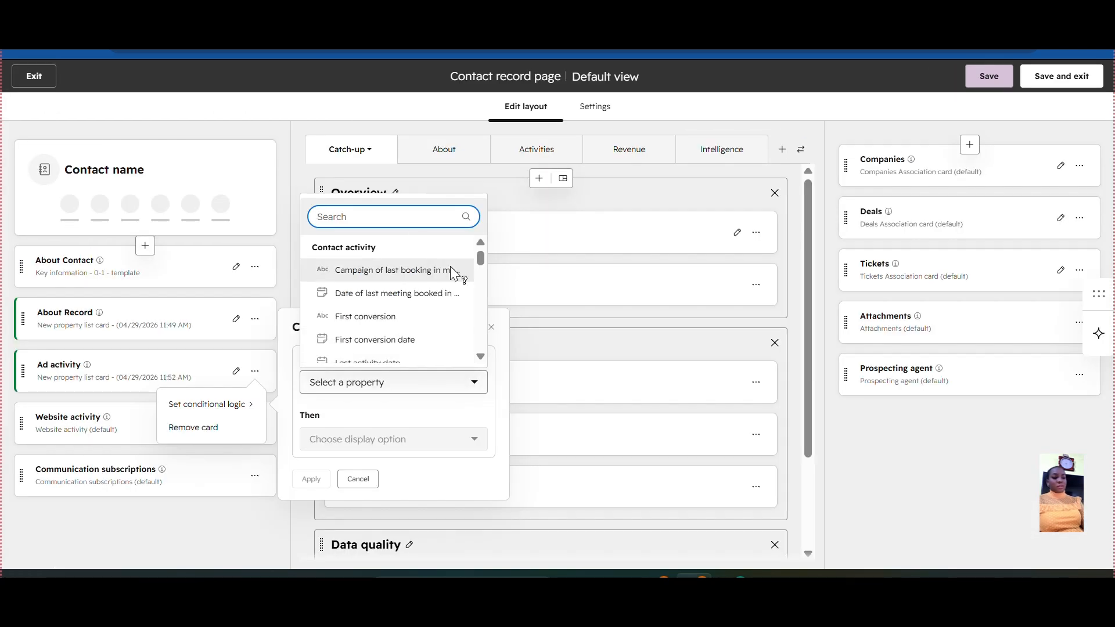
{"action": "type", "text": "o"}
{"action": "key", "text": "BackSpace"}
{"action": "type", "text": "t"}
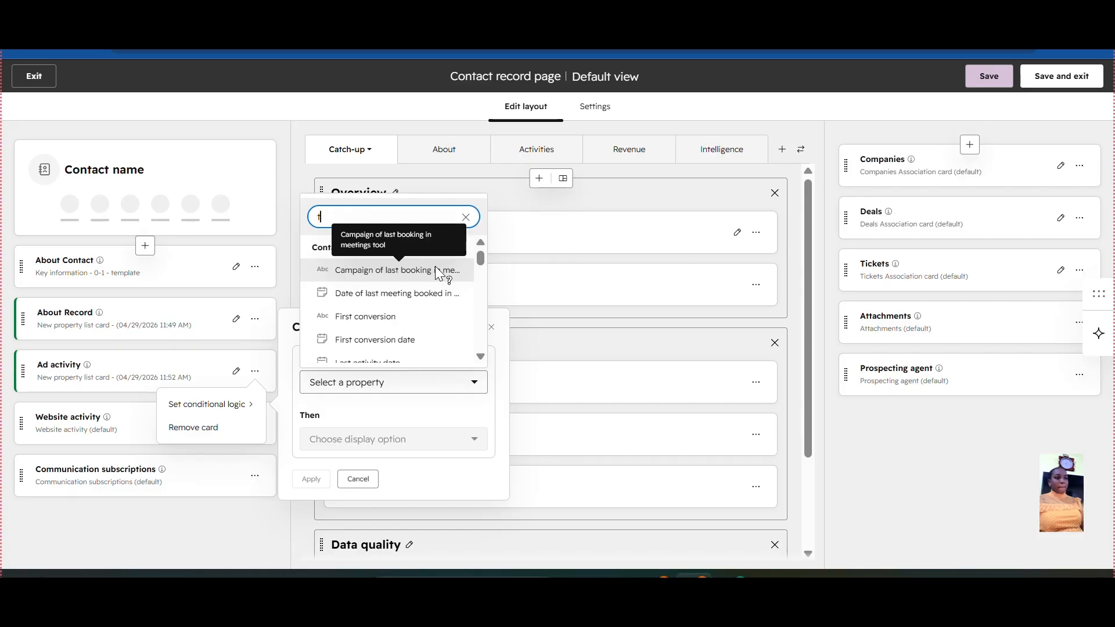
{"action": "type", "text": "raffi"}
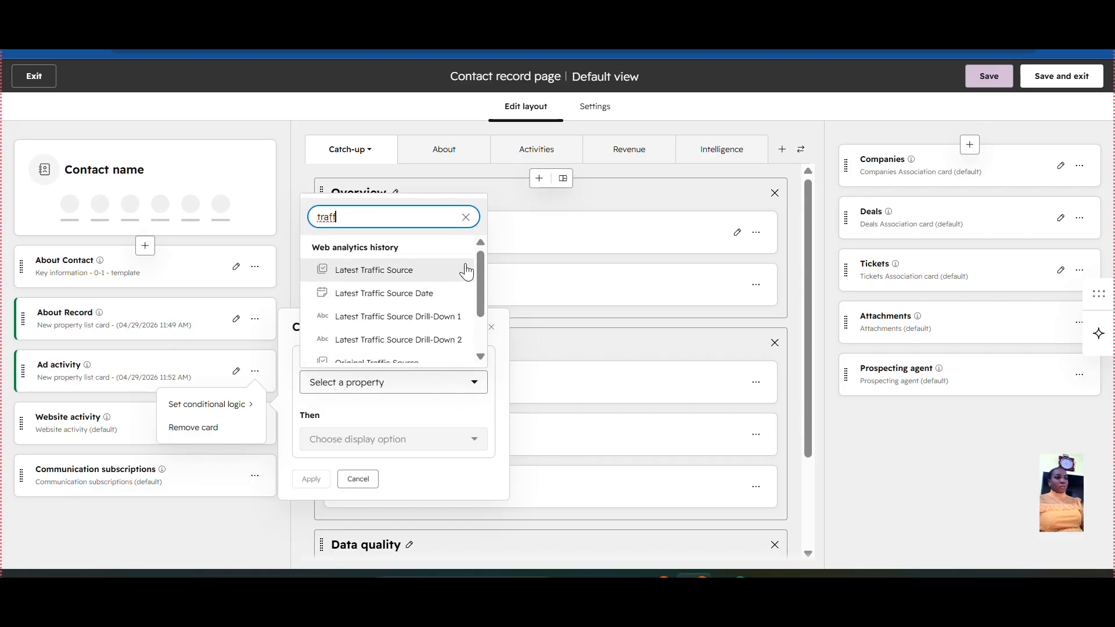
{"action": "mouse_move", "coordinate": [490, 289]}
{"action": "left_mouse_down"}
{"action": "mouse_move", "coordinate": [484, 366]}
{"action": "mouse_move", "coordinate": [492, 277]}
{"action": "left_mouse_up"}
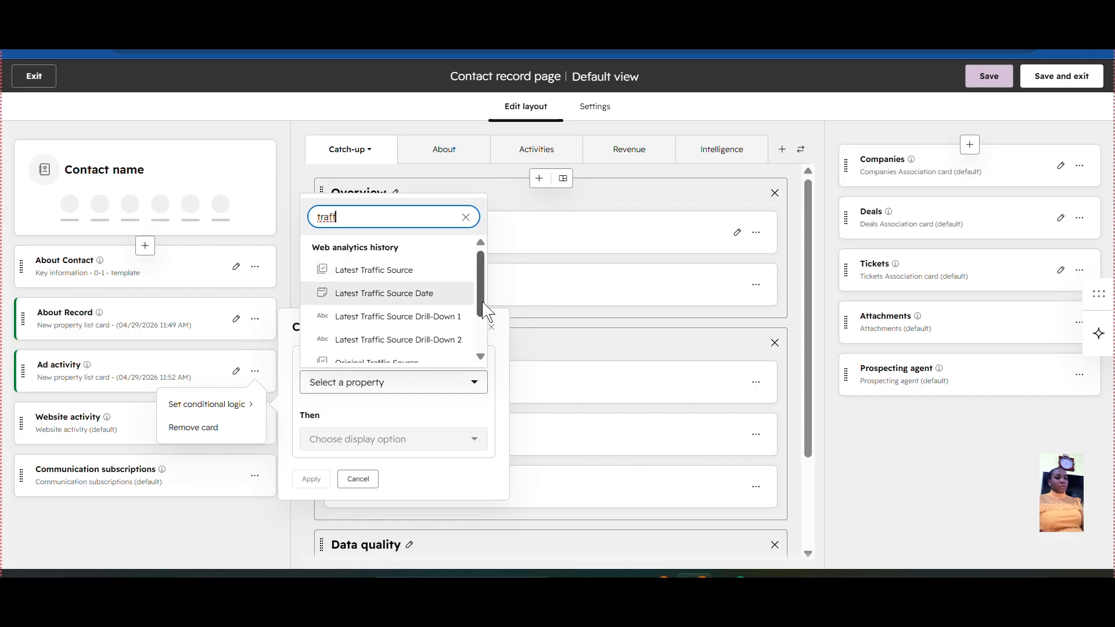
{"action": "scroll", "coordinate": [465, 317], "scroll_direction": "down", "scroll_amount": 2}
{"action": "left_click", "coordinate": [409, 320]}
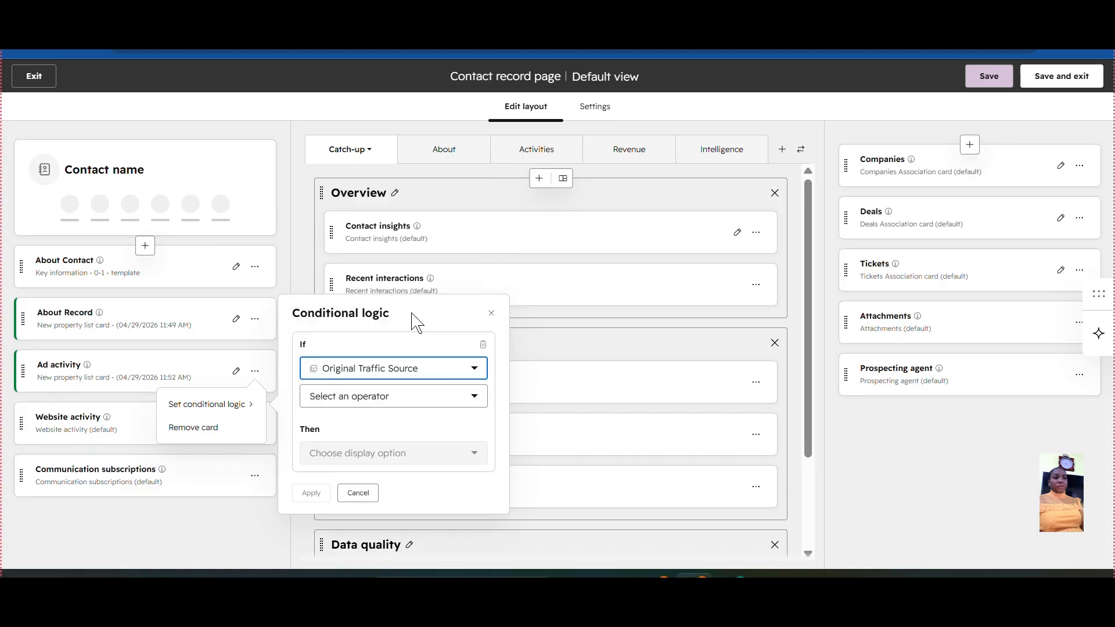
- Set the Original Traffic Source condition to is any of Offline sources
{"action": "left_click", "coordinate": [383, 399]}
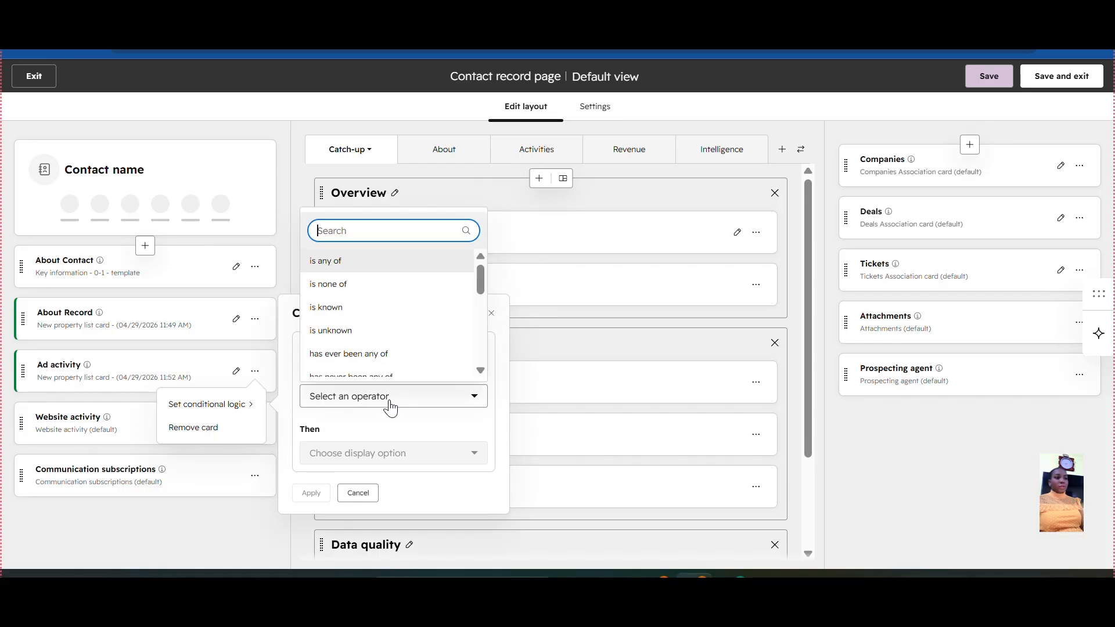
{"action": "left_click", "coordinate": [330, 265]}
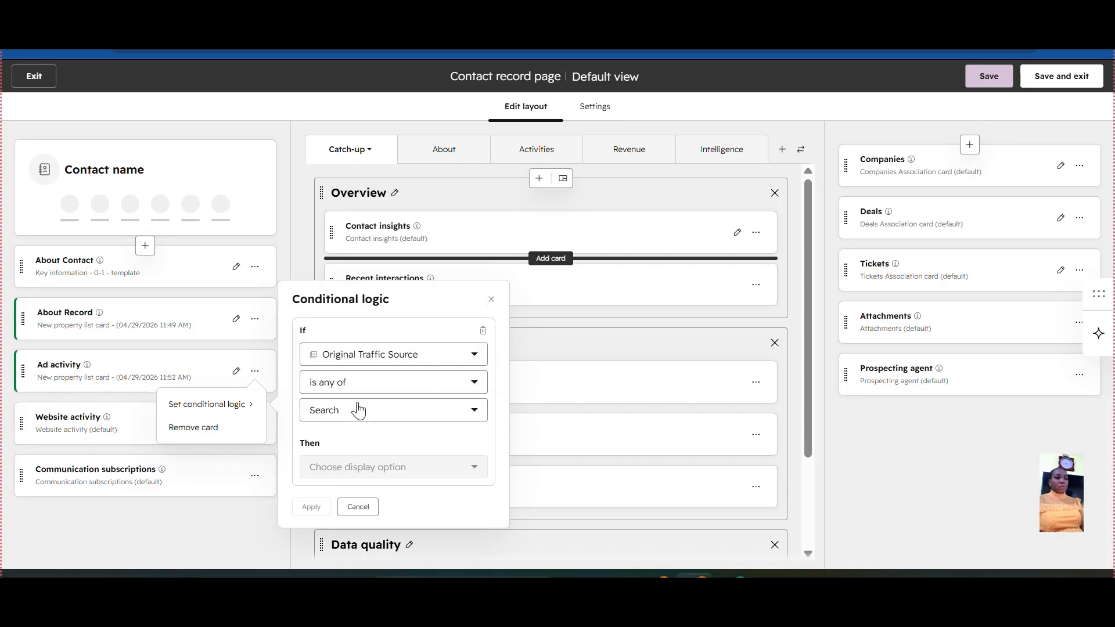
{"action": "left_click", "coordinate": [446, 419]}
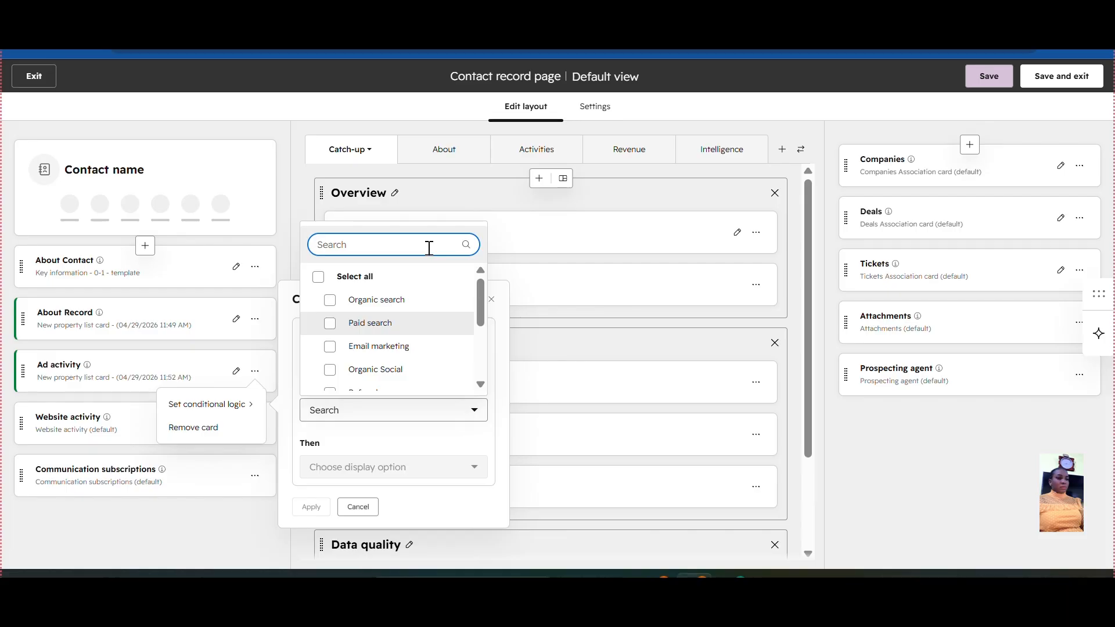
{"action": "type", "text": "off"}
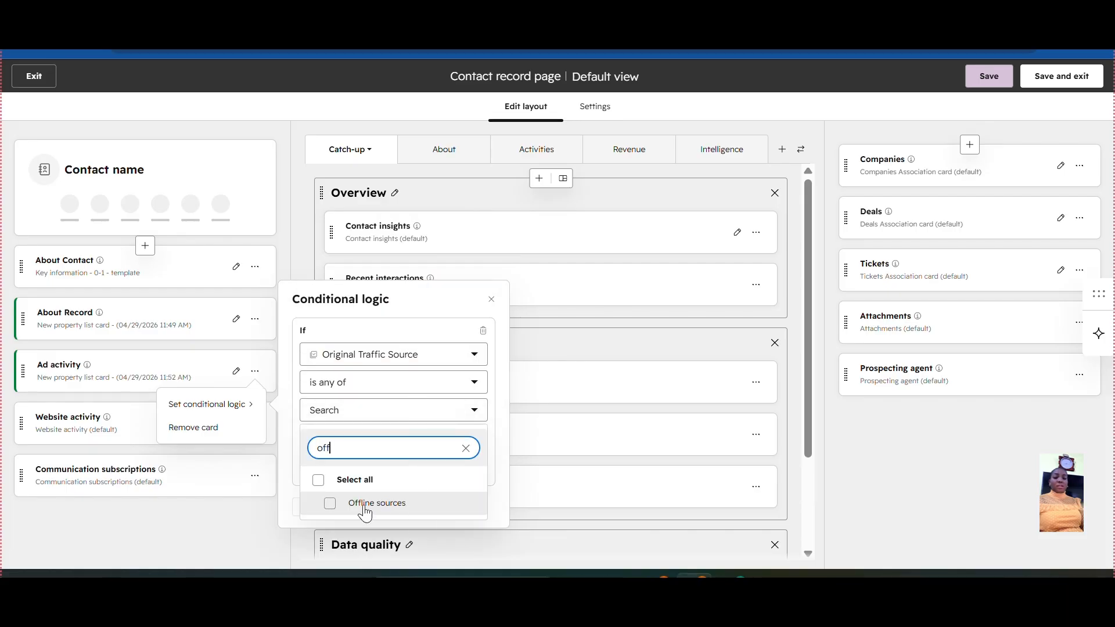
{"action": "left_click", "coordinate": [331, 504]}
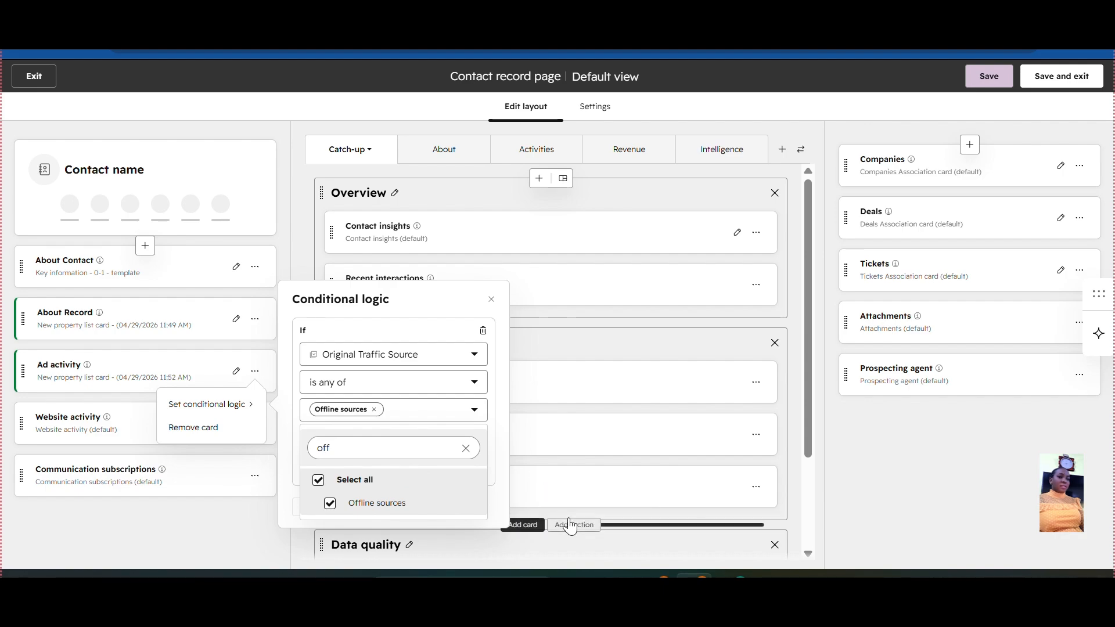
{"action": "left_click", "coordinate": [555, 490]}
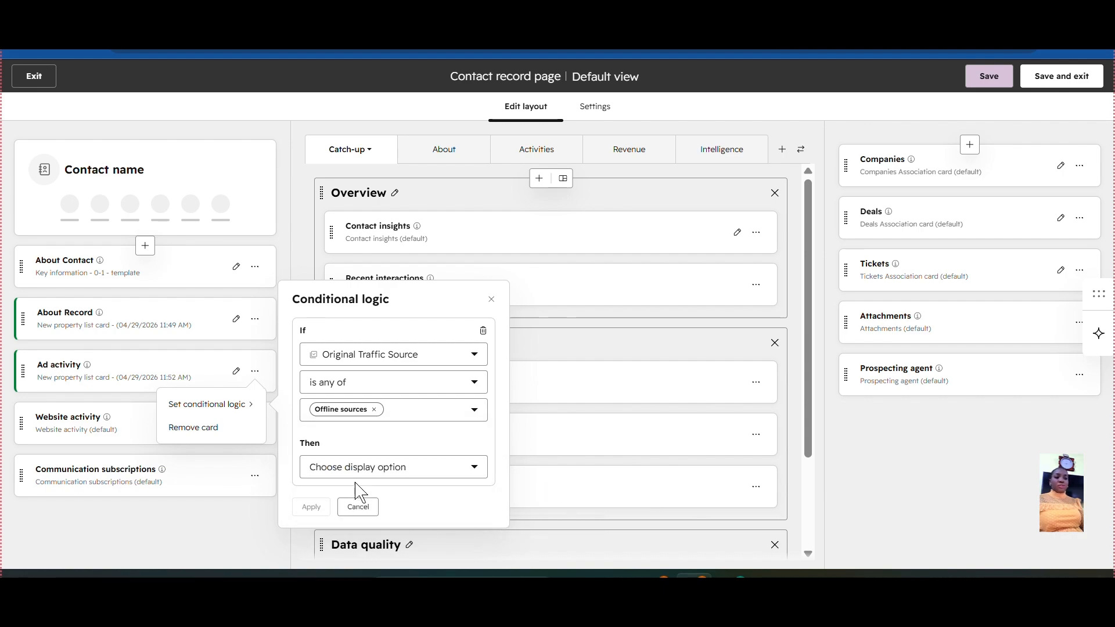
- Set the condition to hide the Ad activity card, apply the rule, and save the contact record layout
{"action": "left_click", "coordinate": [397, 470]}
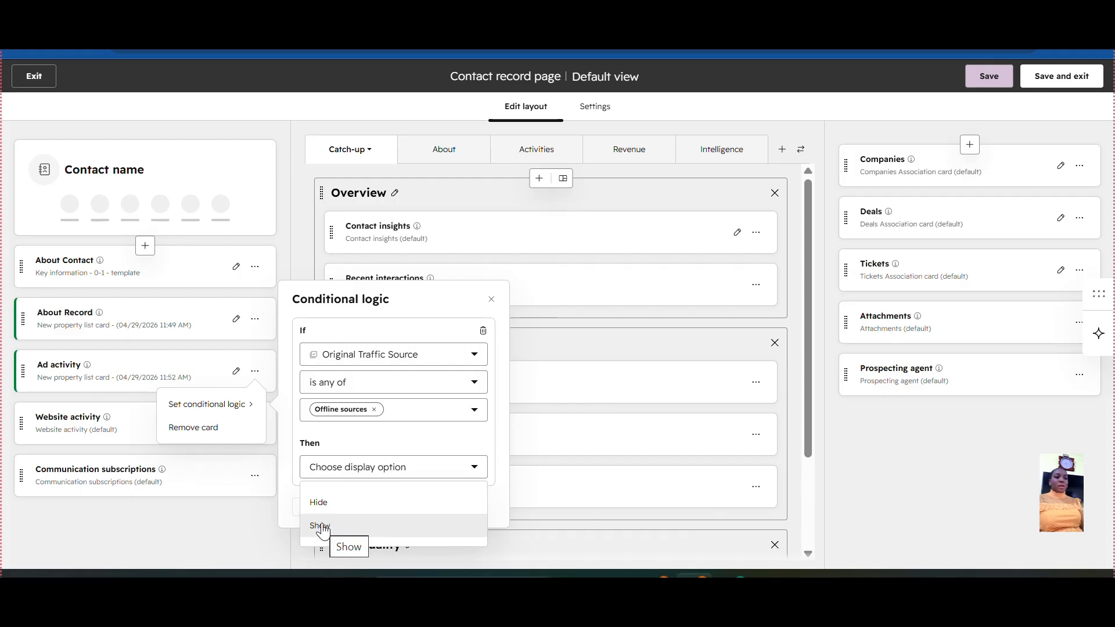
{"action": "left_click", "coordinate": [322, 503]}
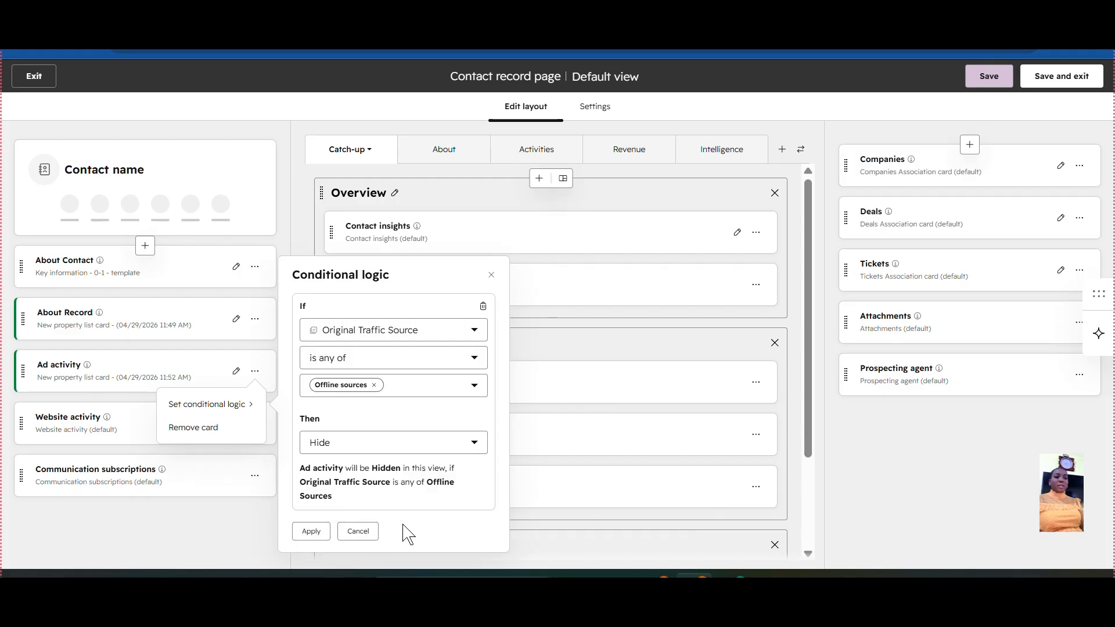
{"action": "left_click", "coordinate": [312, 531]}
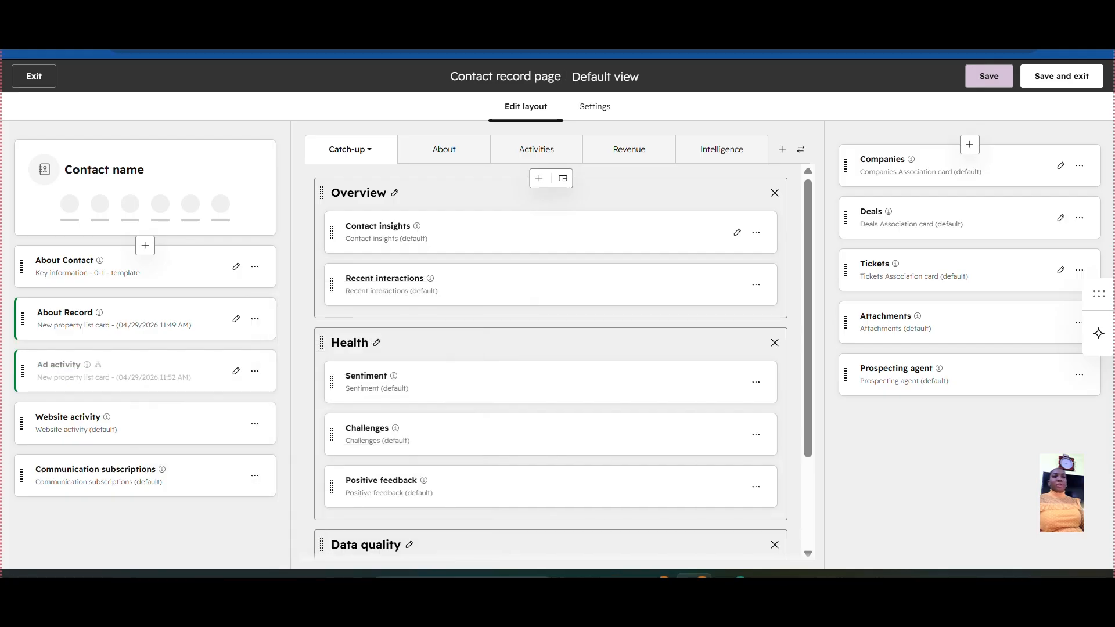
{"action": "left_click", "coordinate": [988, 76]}
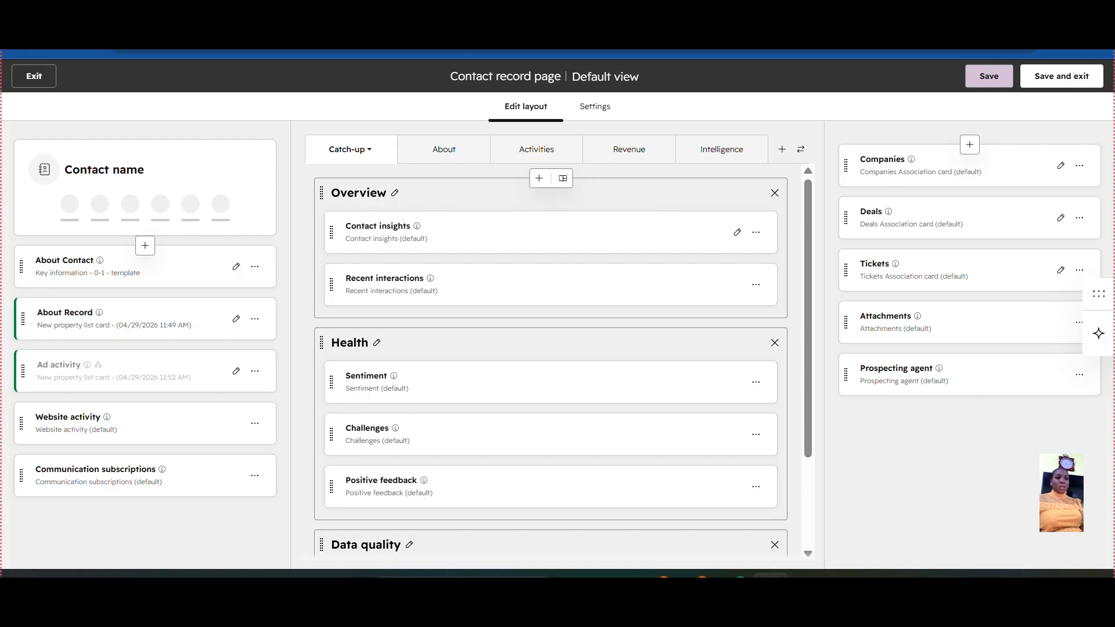
- Reload the open contact record and check its cards for whether Ad activity is displayed
{"action": "key", "text": "ctrl+Tab"}
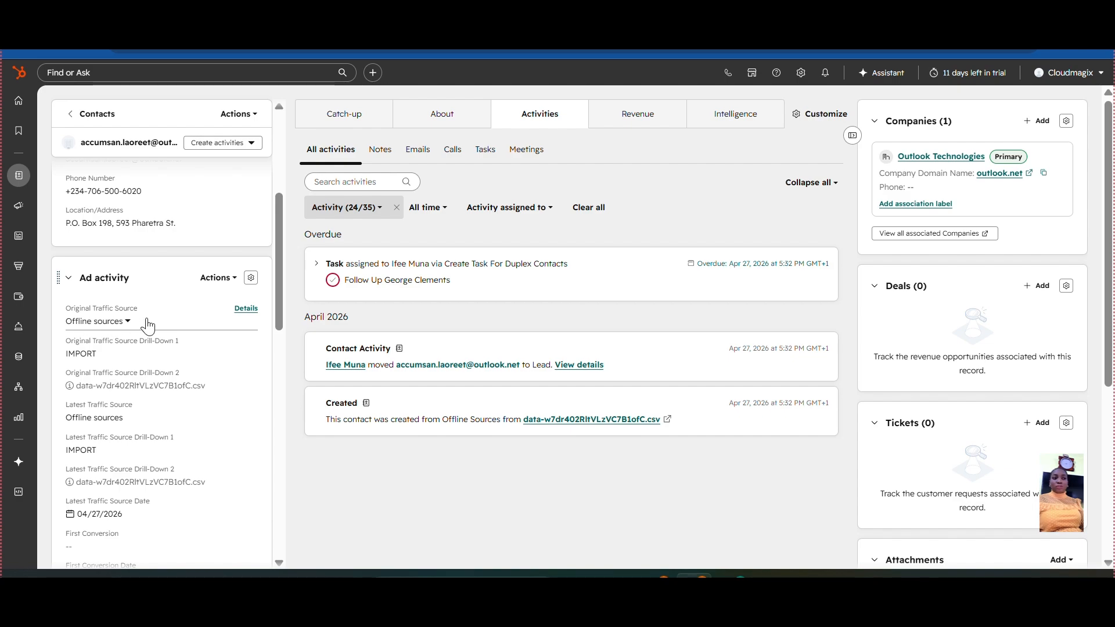
{"action": "left_click_drag", "start_coordinate": [281, 316], "coordinate": [273, 168]}
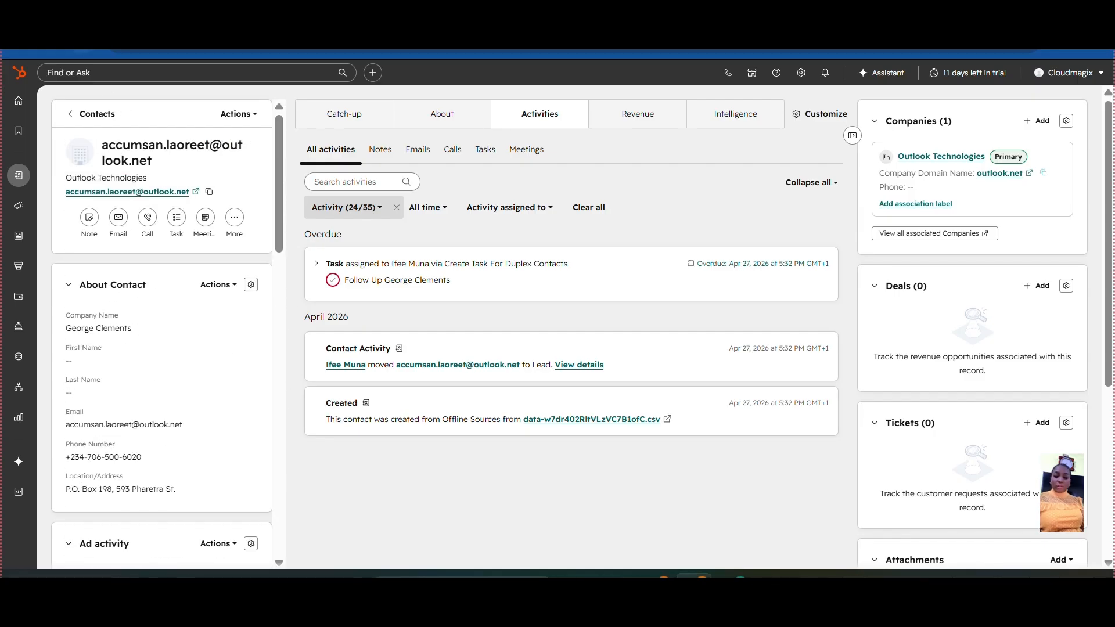
{"action": "left_click", "coordinate": [87, 50]}
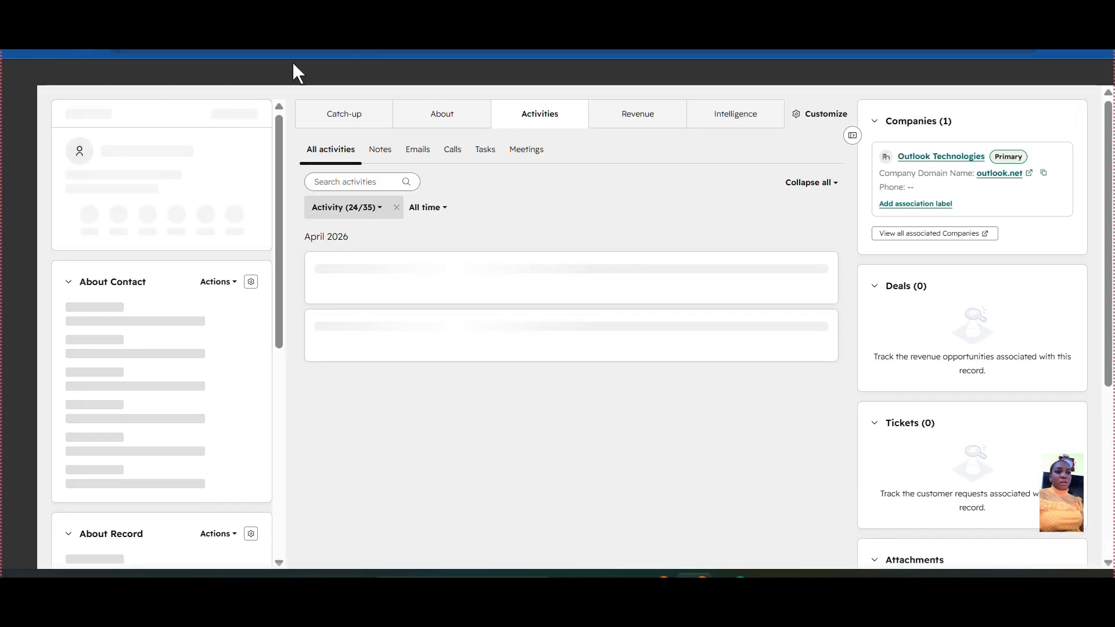
{"action": "left_click_drag", "start_coordinate": [278, 196], "coordinate": [278, 473]}
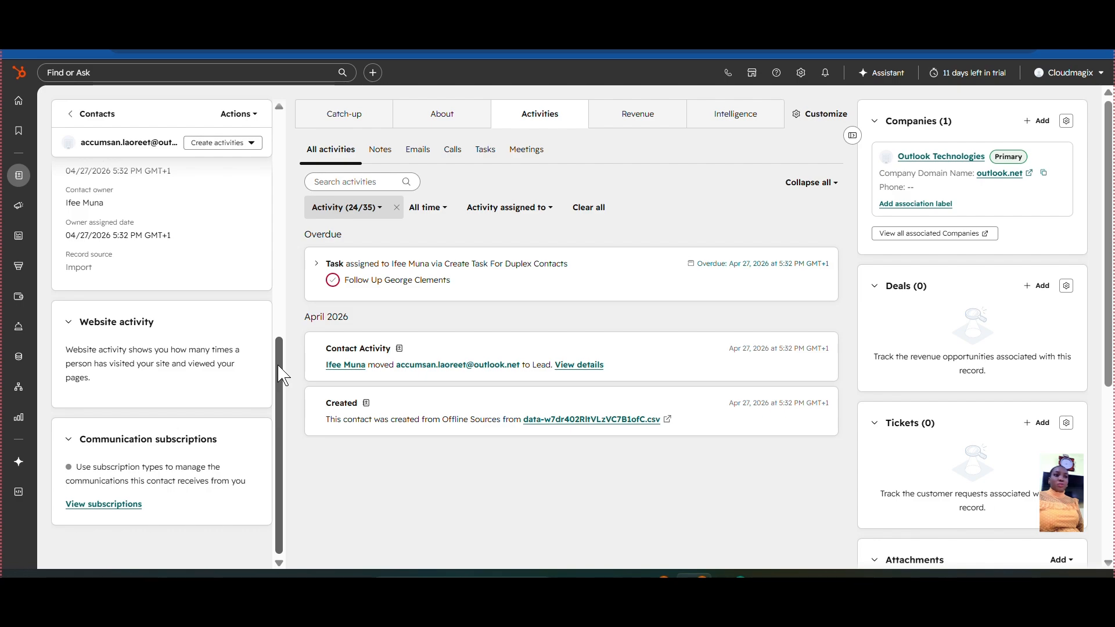
{"action": "left_click_drag", "start_coordinate": [283, 375], "coordinate": [279, 119]}
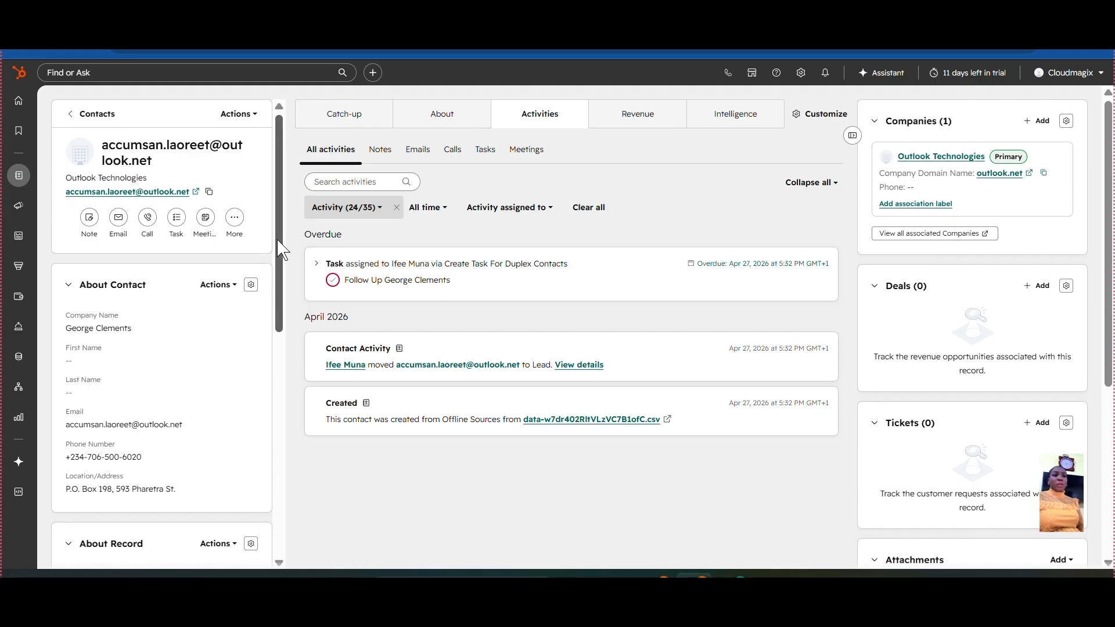
- Delete the Ad activity card's conditional logic in the layout editor, apply the removal, and save the layout
{"action": "left_click", "coordinate": [310, 16]}
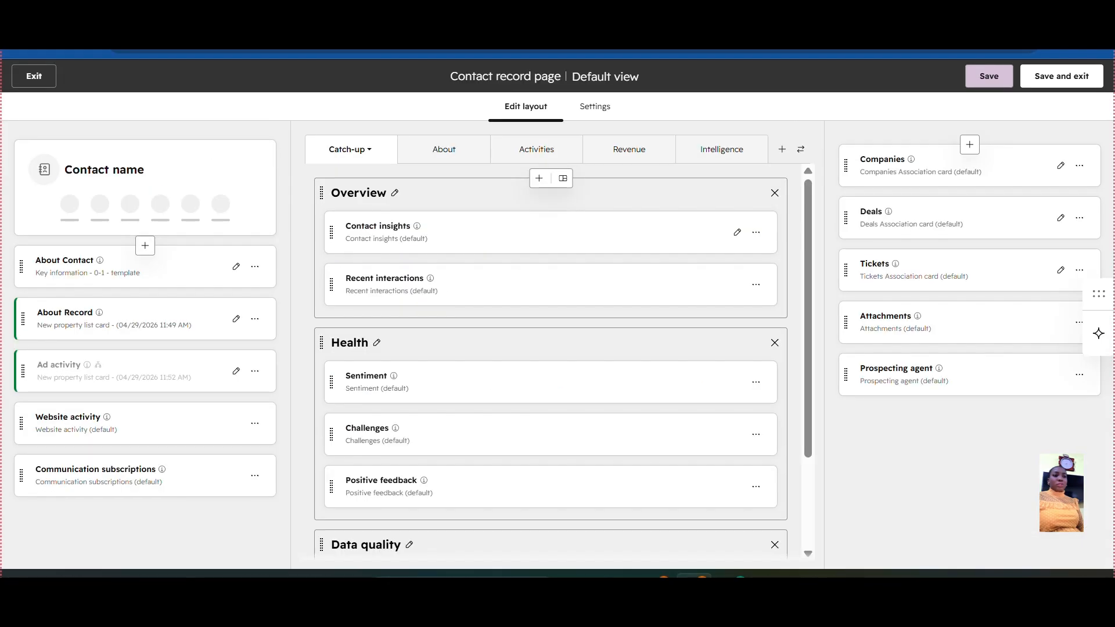
{"action": "left_click", "coordinate": [259, 373]}
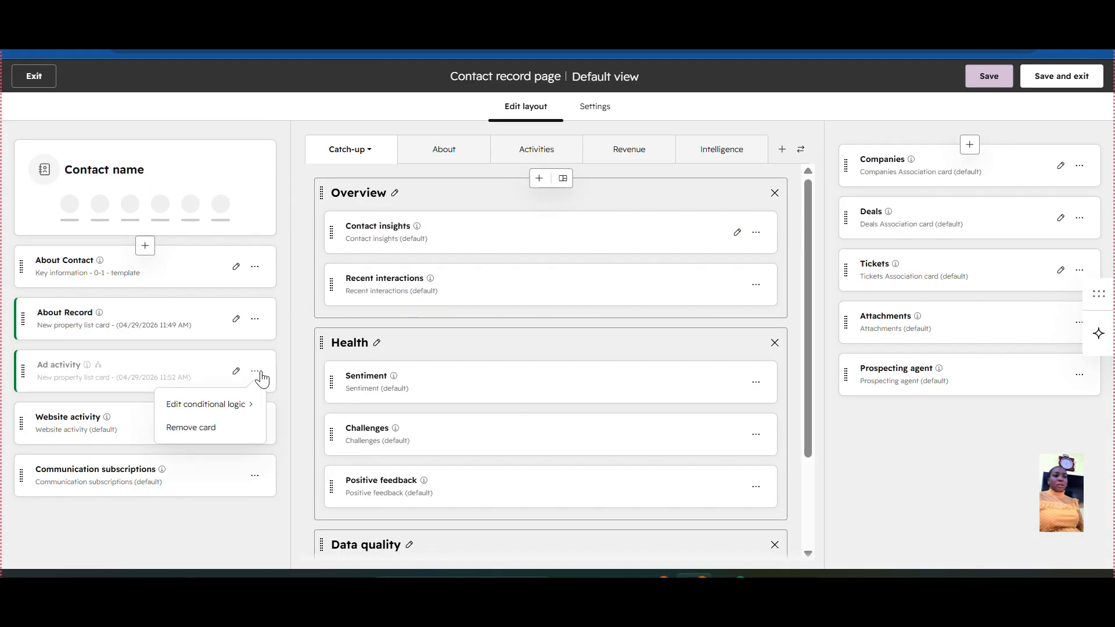
{"action": "left_click", "coordinate": [214, 413]}
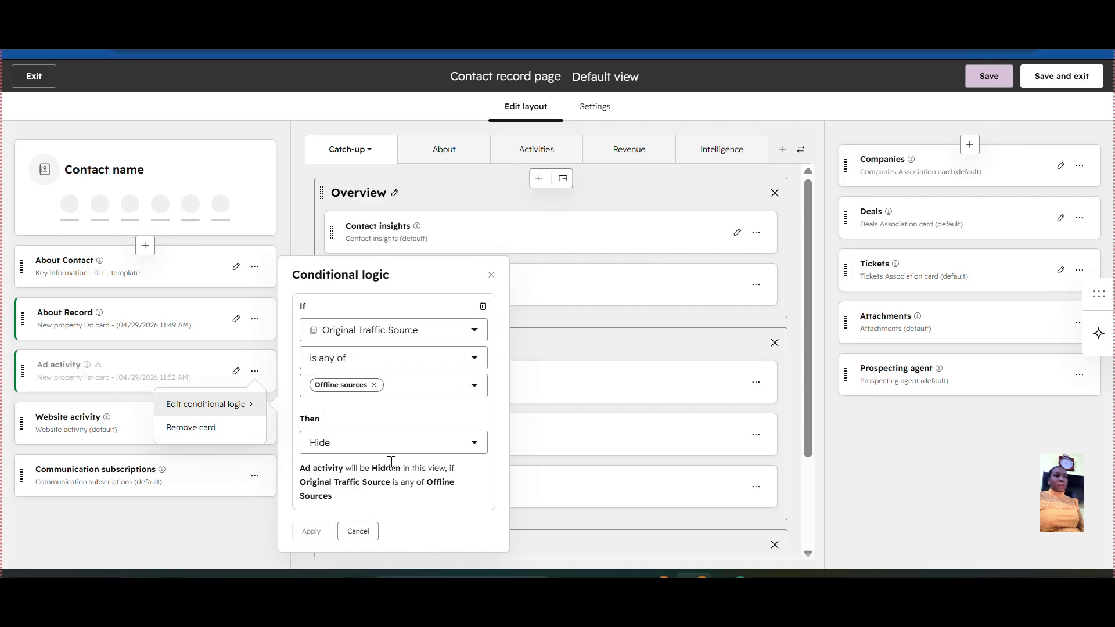
{"action": "left_click", "coordinate": [484, 306]}
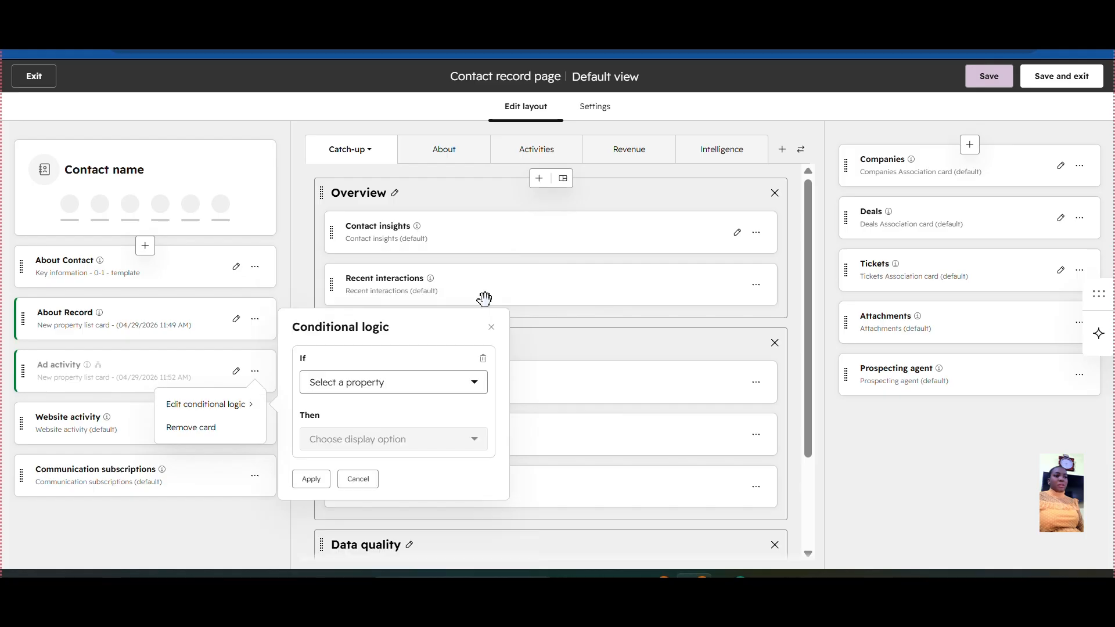
{"action": "left_click", "coordinate": [318, 481]}
{"action": "left_click", "coordinate": [986, 81]}
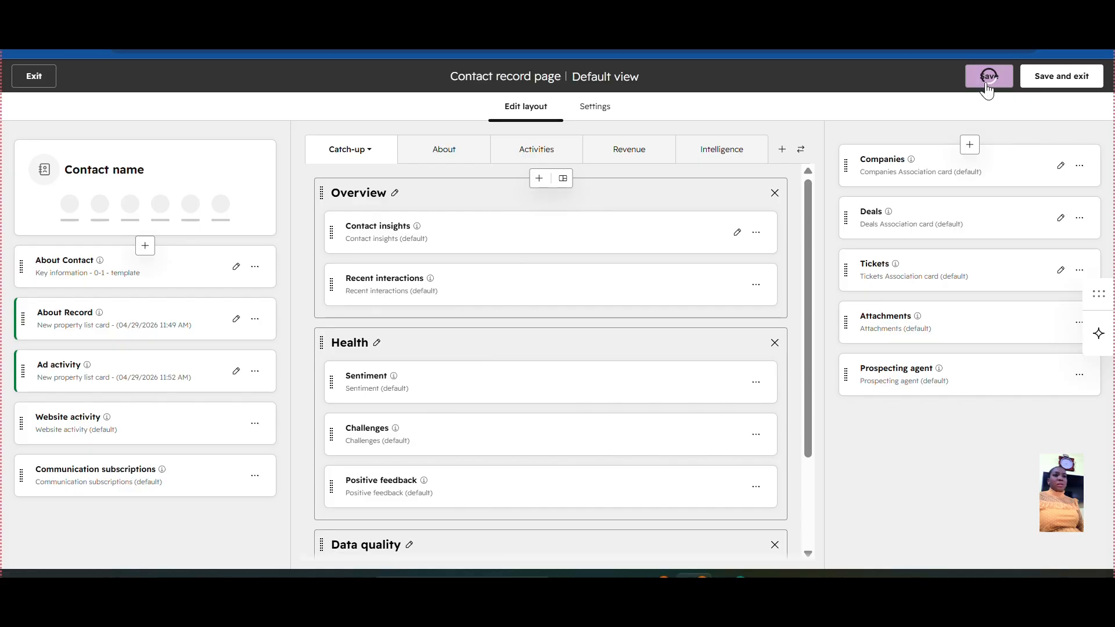
- Reload the contact record again and examine the Ad activity card below About Record
{"action": "left_click", "coordinate": [123, 18]}
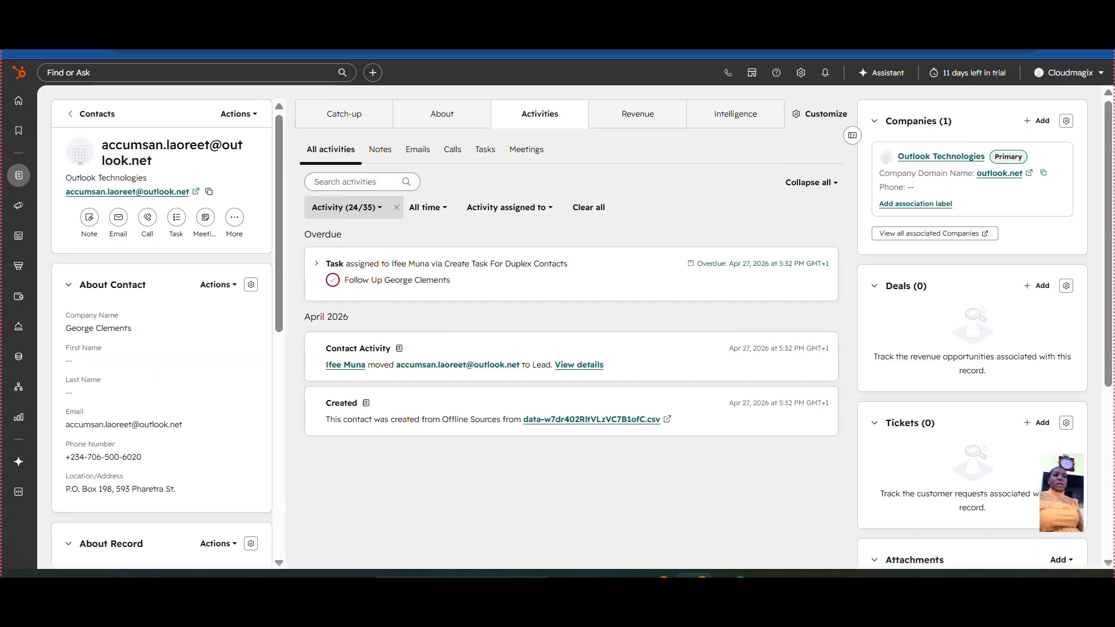
{"action": "left_click", "coordinate": [79, 48]}
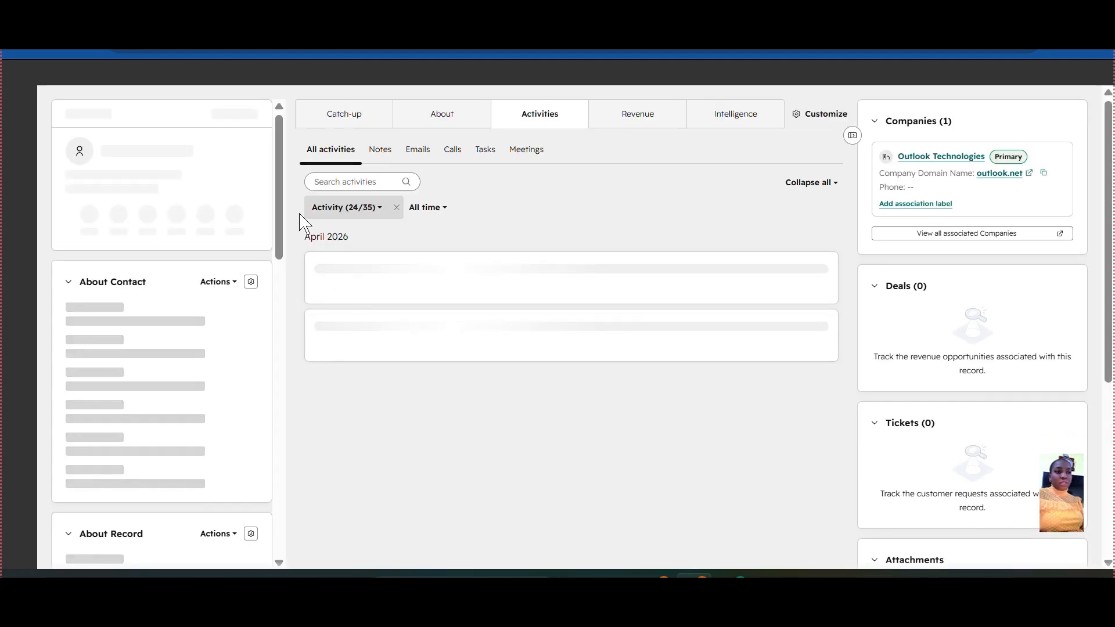
{"action": "left_click_drag", "start_coordinate": [283, 260], "coordinate": [281, 418]}
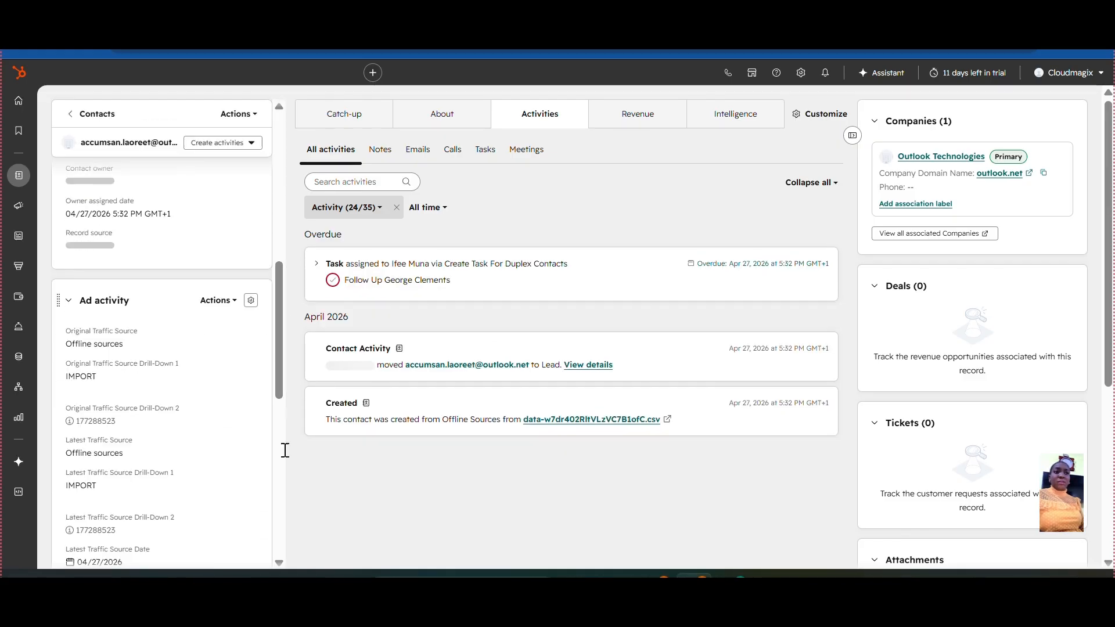
{"action": "mouse_move", "coordinate": [281, 291]}
{"action": "left_mouse_down"}
{"action": "mouse_move", "coordinate": [283, 198]}
{"action": "mouse_move", "coordinate": [286, 349]}
{"action": "mouse_move", "coordinate": [281, 281]}
{"action": "left_mouse_up"}
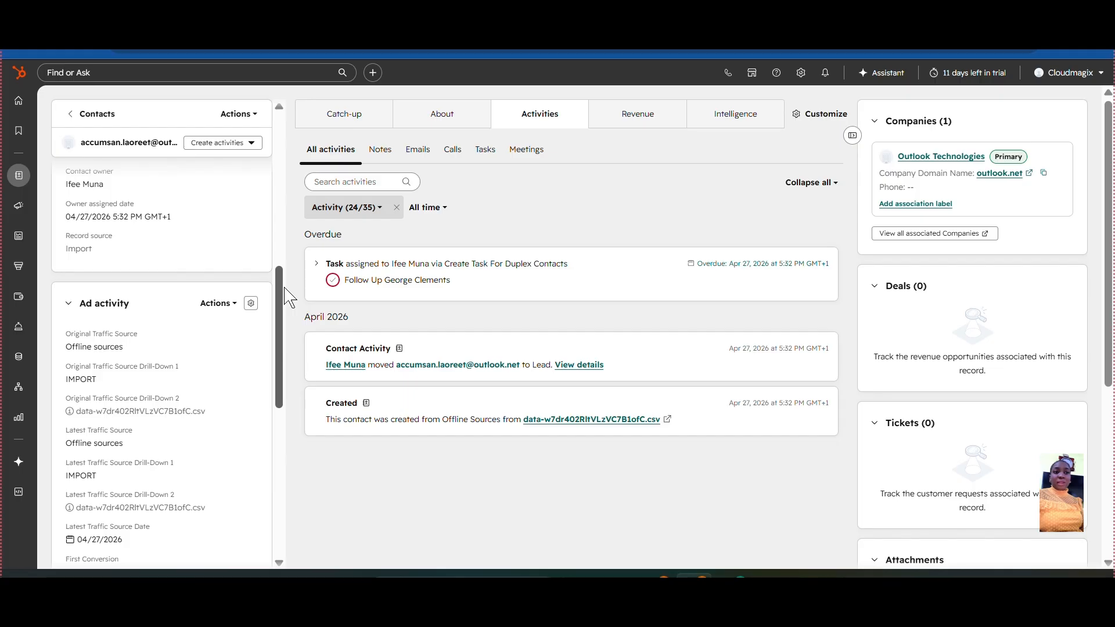
- Collapse the Ad activity and Website activity cards on the contact record
{"action": "left_click", "coordinate": [68, 305]}
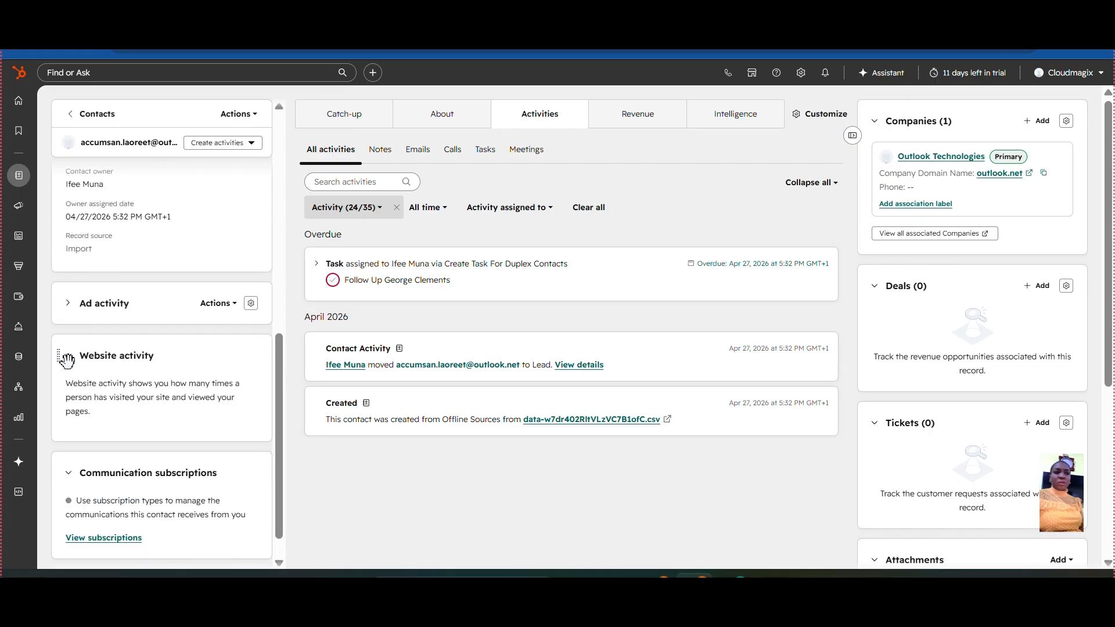
{"action": "left_click", "coordinate": [71, 357]}
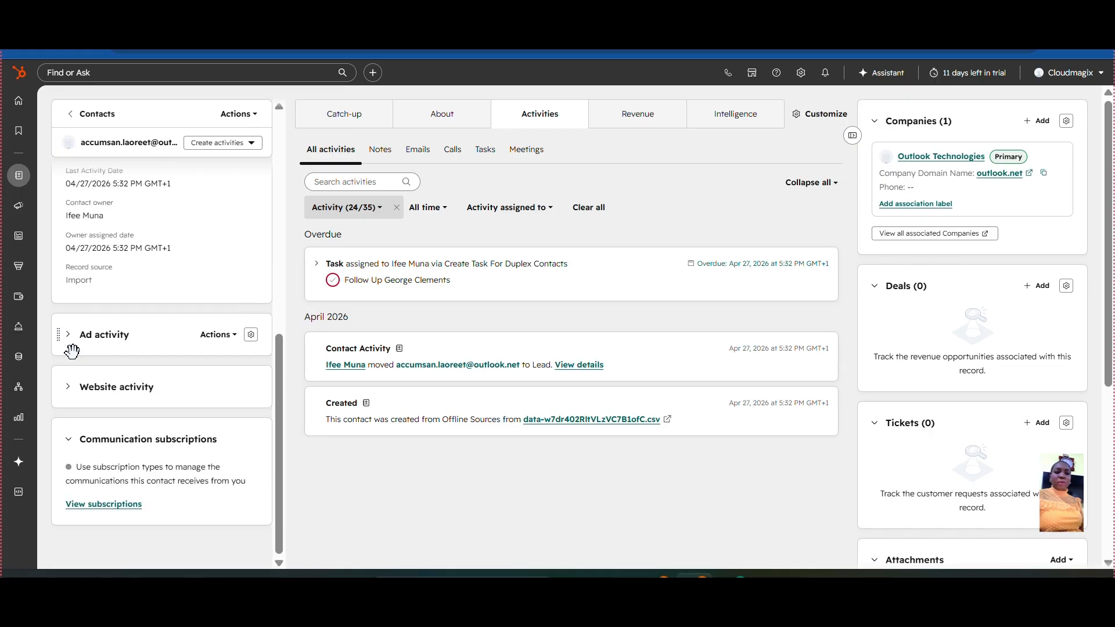
- Collapse the Communication subscriptions card on the contact record
{"action": "left_click", "coordinate": [69, 440]}
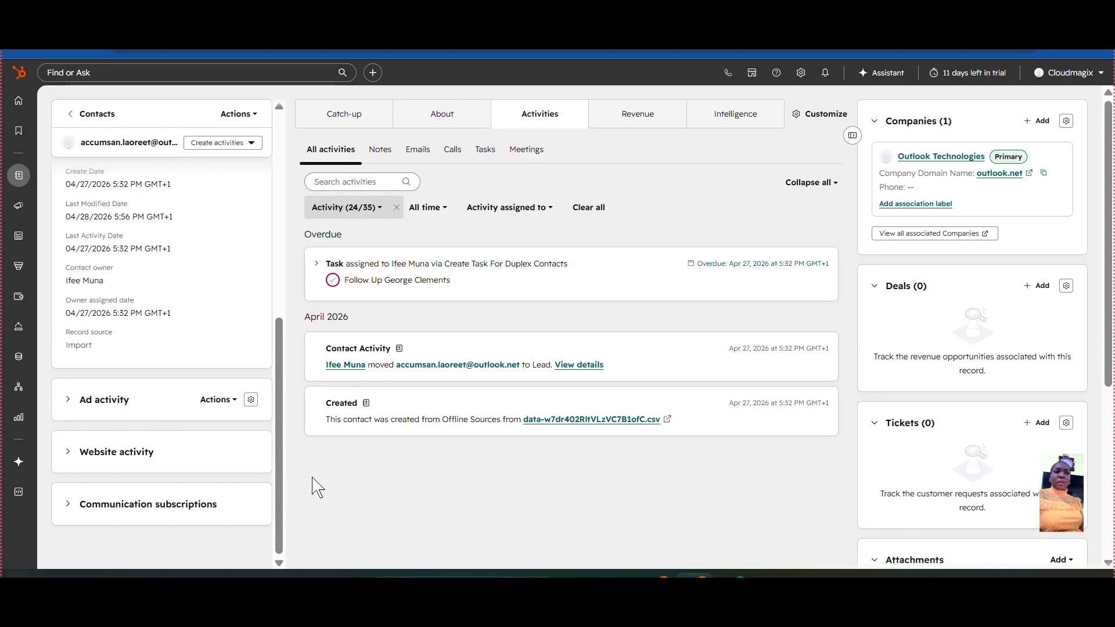
{"action": "left_click_drag", "start_coordinate": [280, 372], "coordinate": [289, 137]}
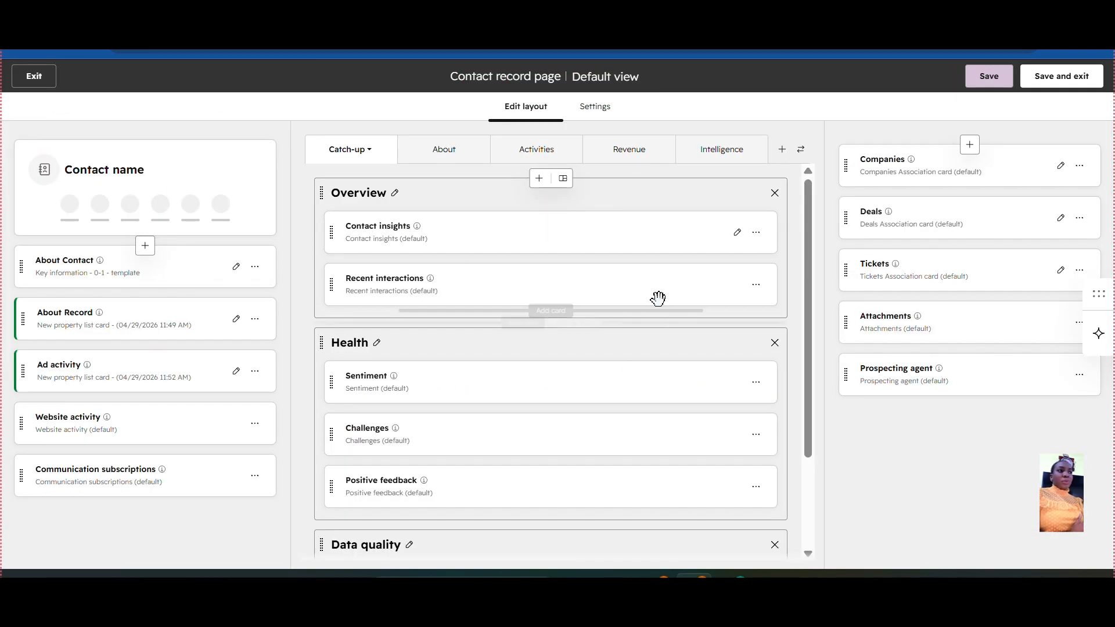
- Examine the Contact insights card's settings in the layout editor, trying the Digest and Default summary lengths, and close them without saving
{"action": "left_click", "coordinate": [736, 234]}
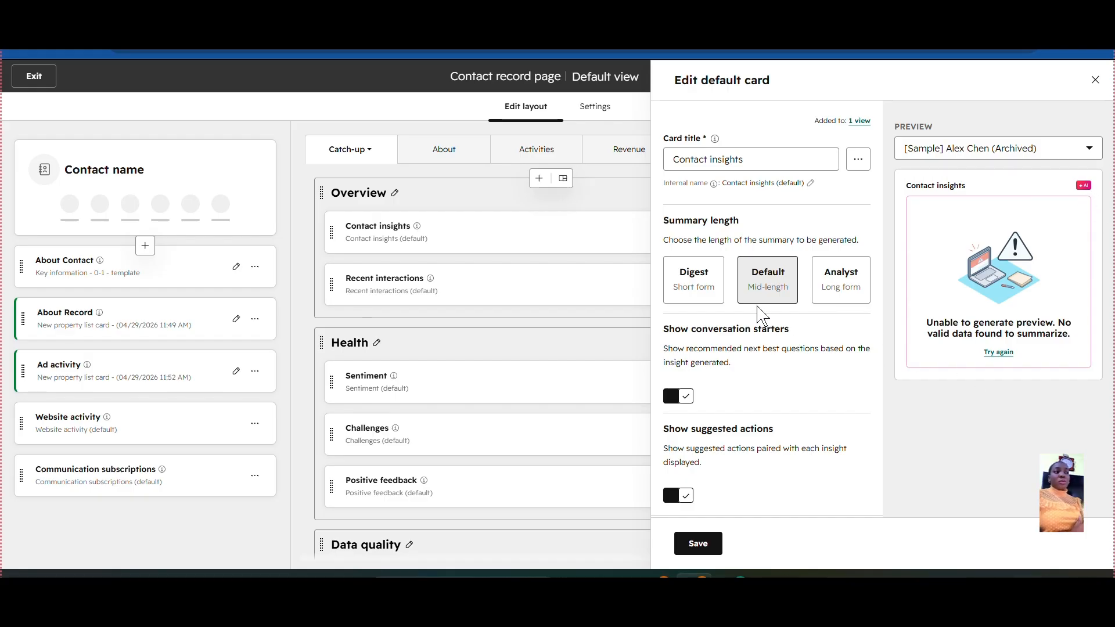
{"action": "left_click", "coordinate": [700, 295]}
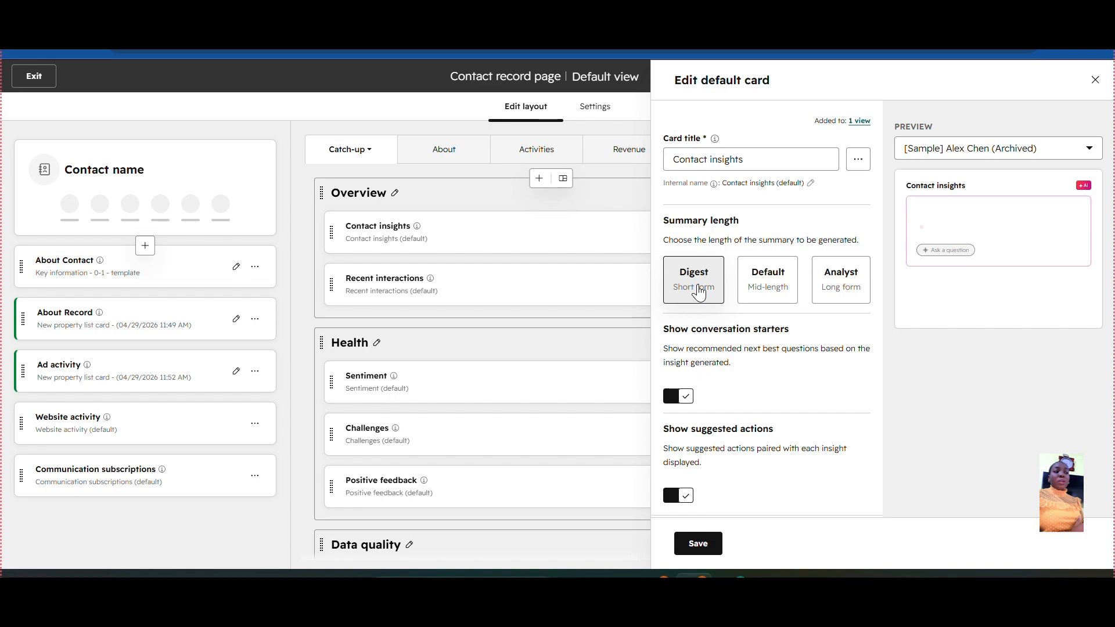
{"action": "left_click", "coordinate": [767, 293]}
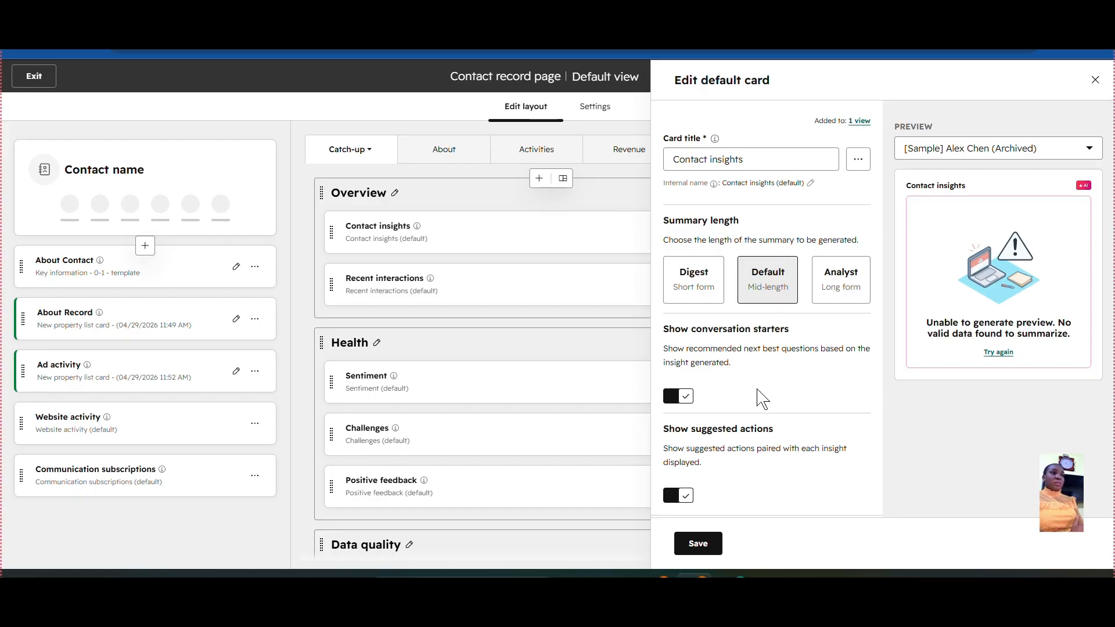
{"action": "left_click", "coordinate": [748, 161]}
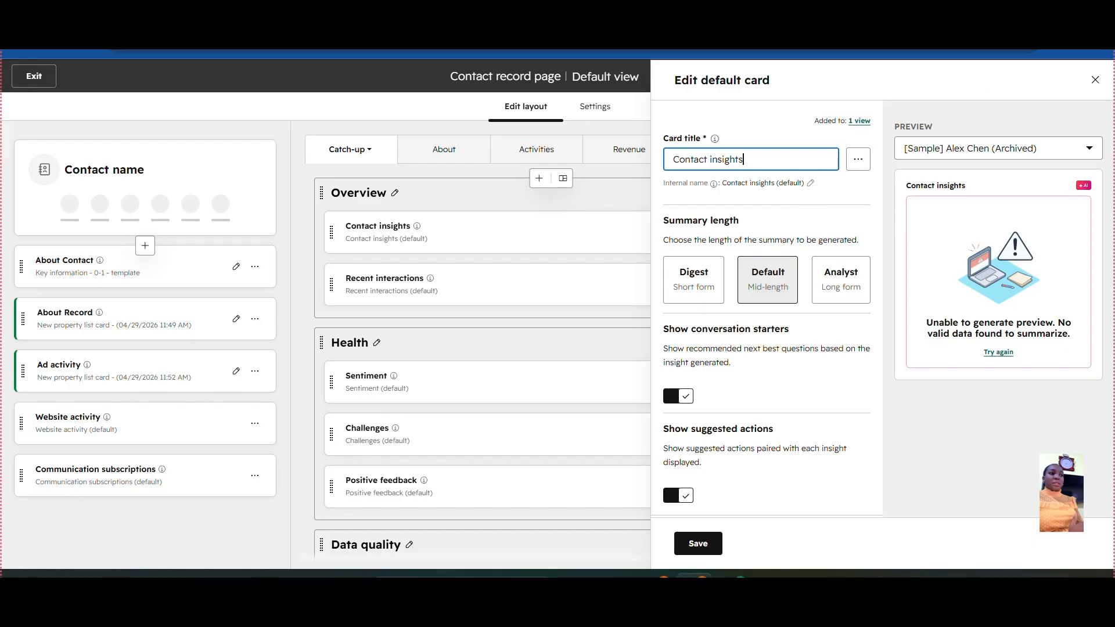
{"action": "left_click", "coordinate": [1096, 84]}
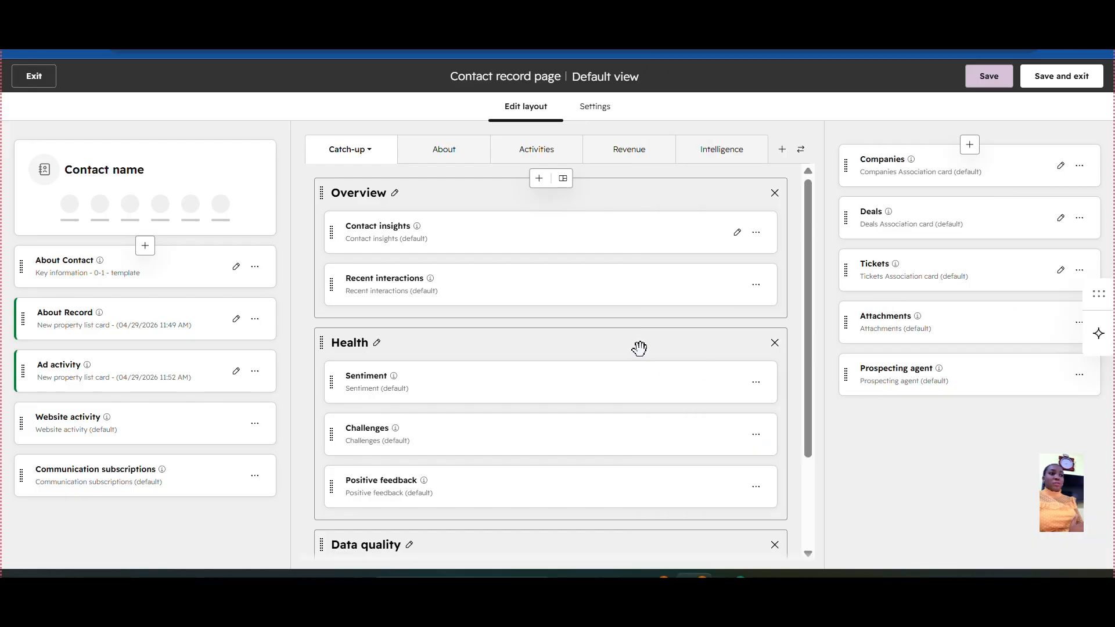
- Examine the Contact insights, Recent interactions and Sentiment cards on the contact record's Catch-up tab
{"action": "left_click", "coordinate": [761, 287]}
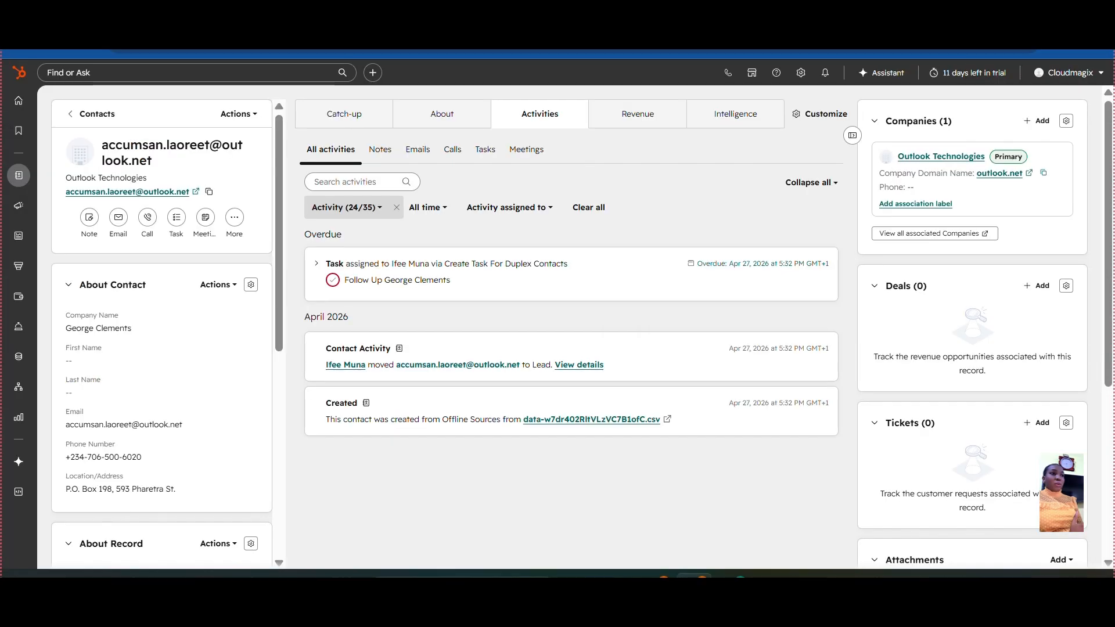
{"action": "left_click", "coordinate": [333, 125]}
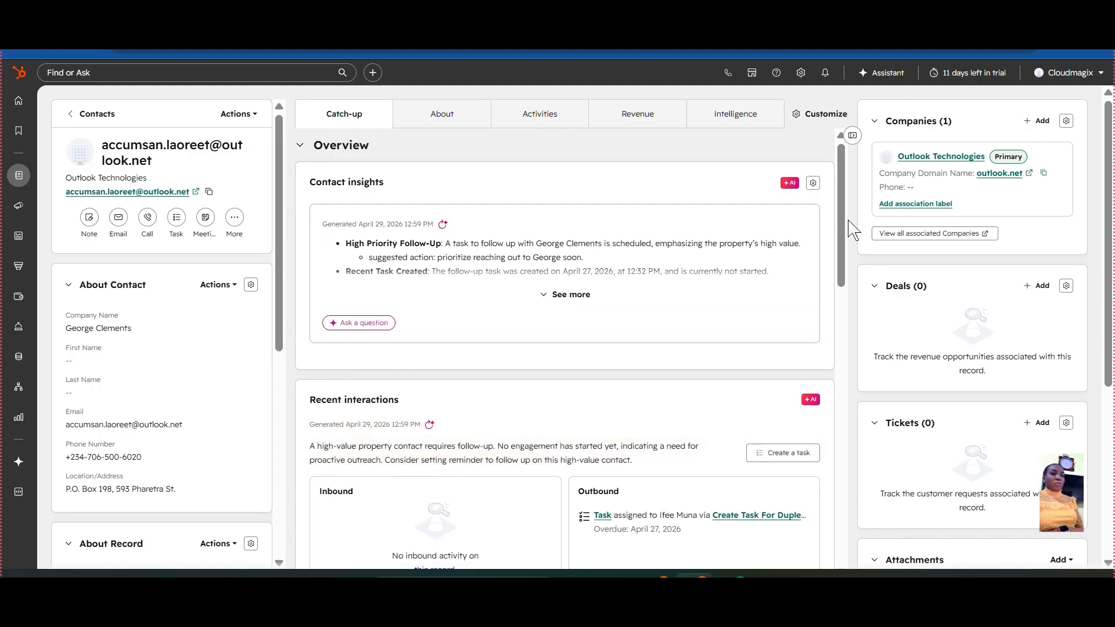
{"action": "mouse_move", "coordinate": [843, 254]}
{"action": "left_mouse_down"}
{"action": "mouse_move", "coordinate": [842, 347]}
{"action": "mouse_move", "coordinate": [840, 325]}
{"action": "left_mouse_up"}
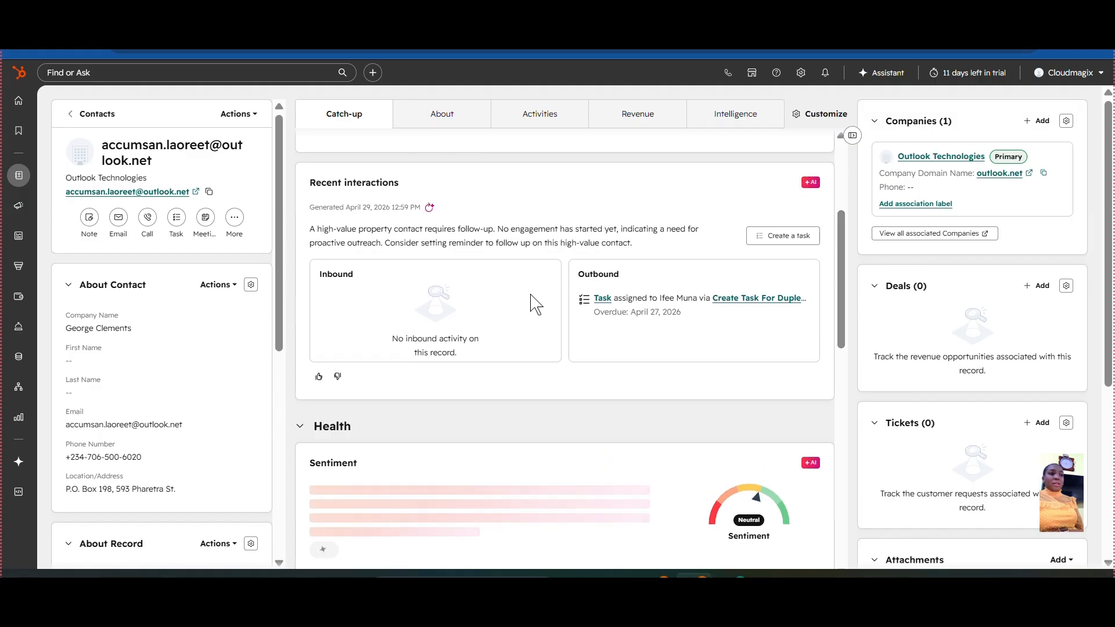
{"action": "mouse_move", "coordinate": [721, 295]}
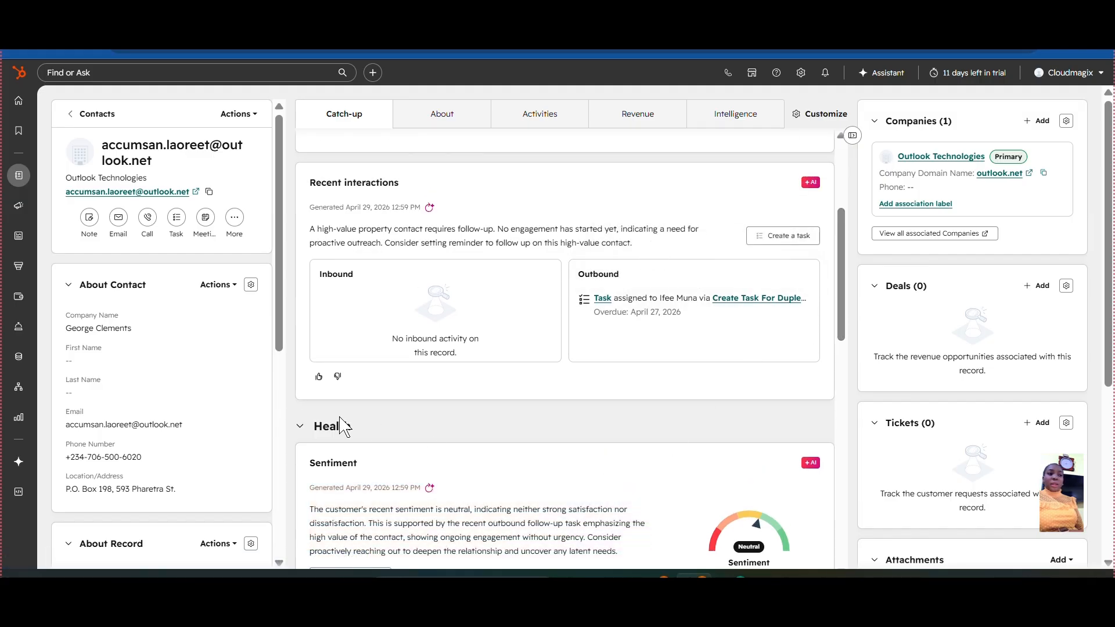
{"action": "left_click_drag", "start_coordinate": [842, 334], "coordinate": [819, 213]}
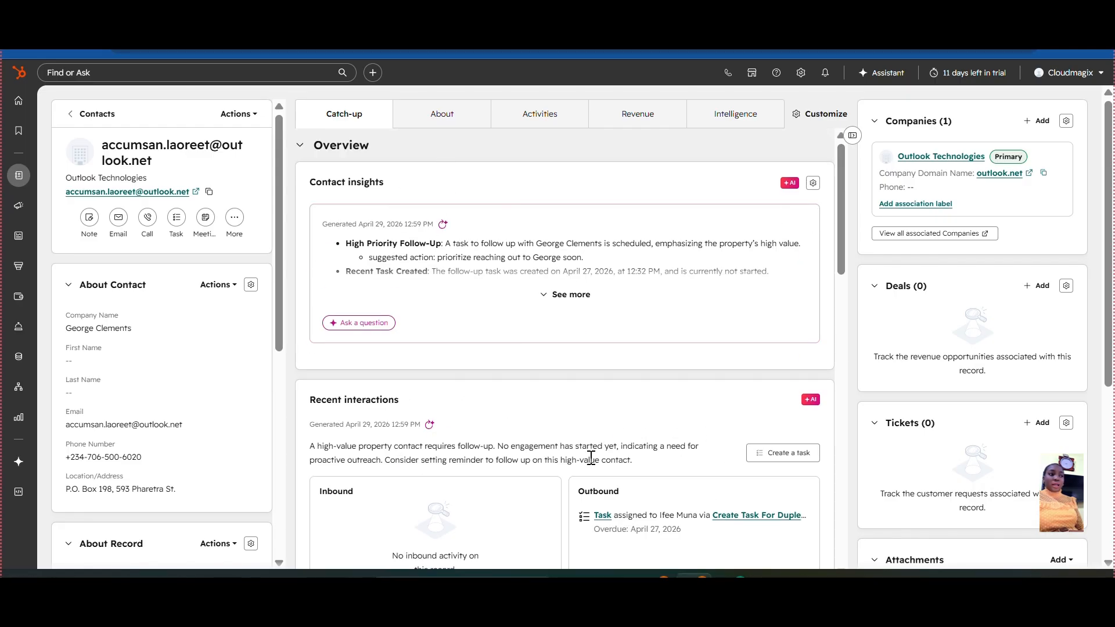
{"action": "left_click_drag", "start_coordinate": [839, 256], "coordinate": [842, 344]}
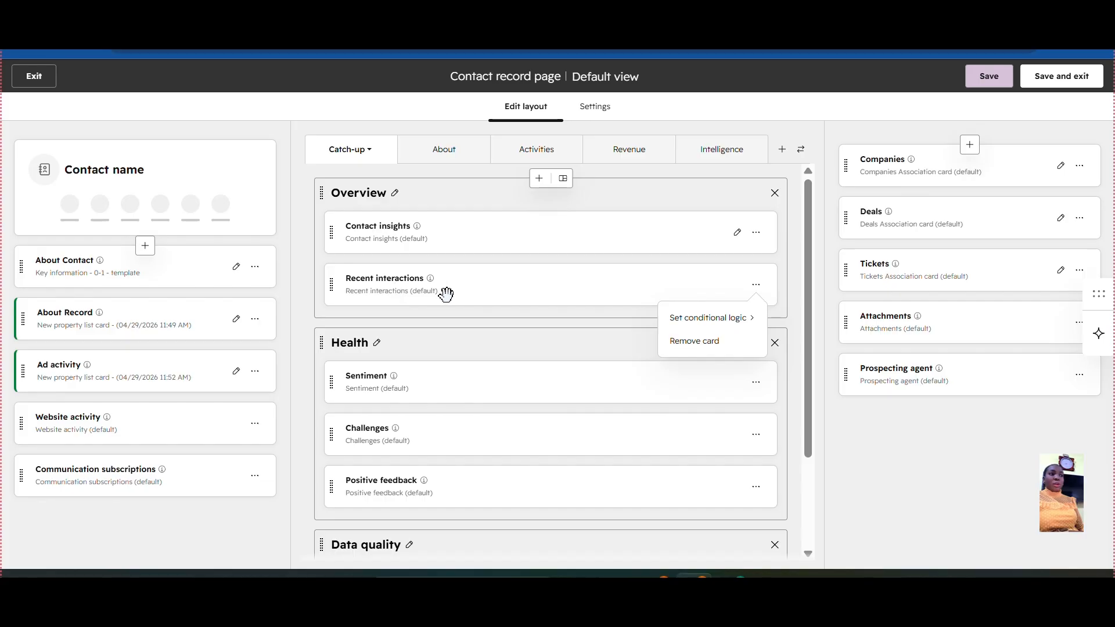
- Return to the layout editor and review the cards in the Catch-up tab's Overview, Health and Data quality sections
{"action": "mouse_move", "coordinate": [422, 319]}
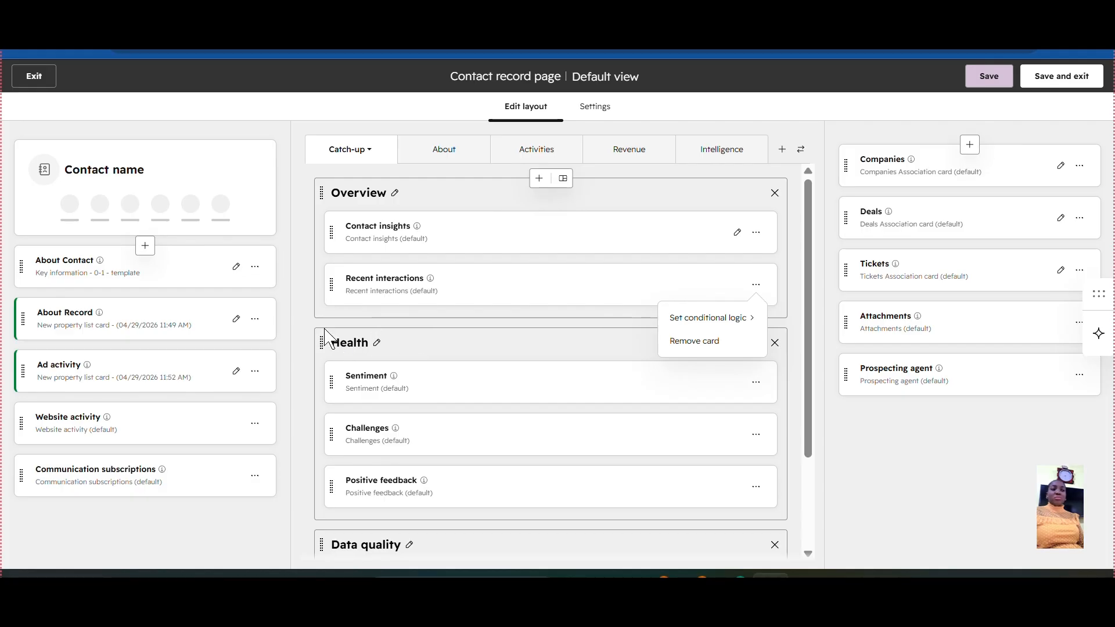
{"action": "left_click_drag", "start_coordinate": [364, 283], "coordinate": [367, 221]}
{"action": "left_click_drag", "start_coordinate": [356, 268], "coordinate": [347, 280]}
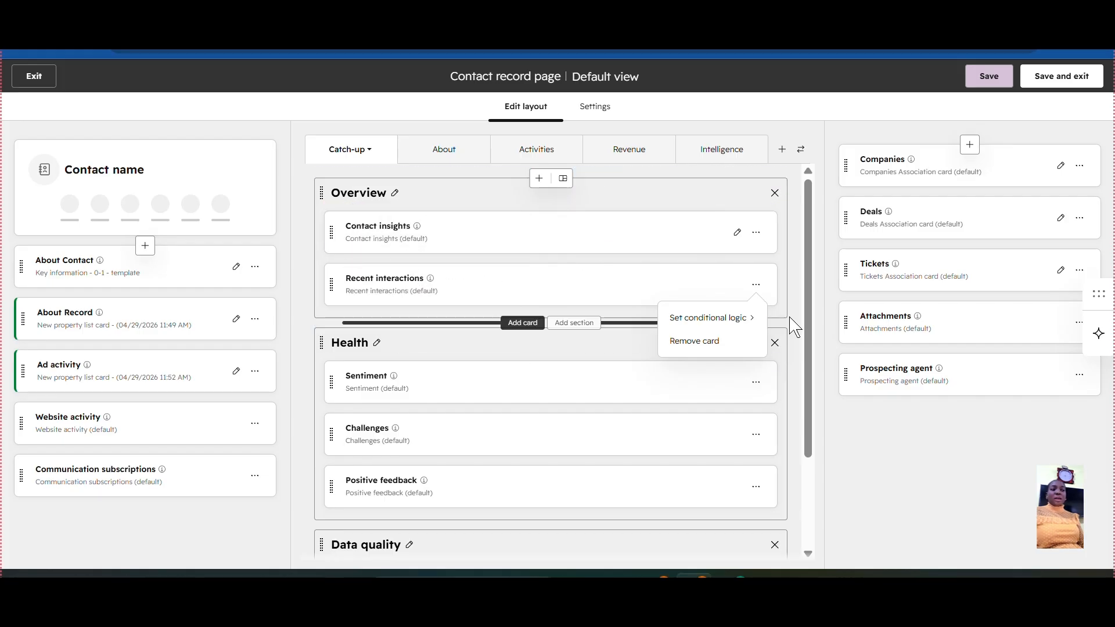
{"action": "left_click", "coordinate": [669, 324]}
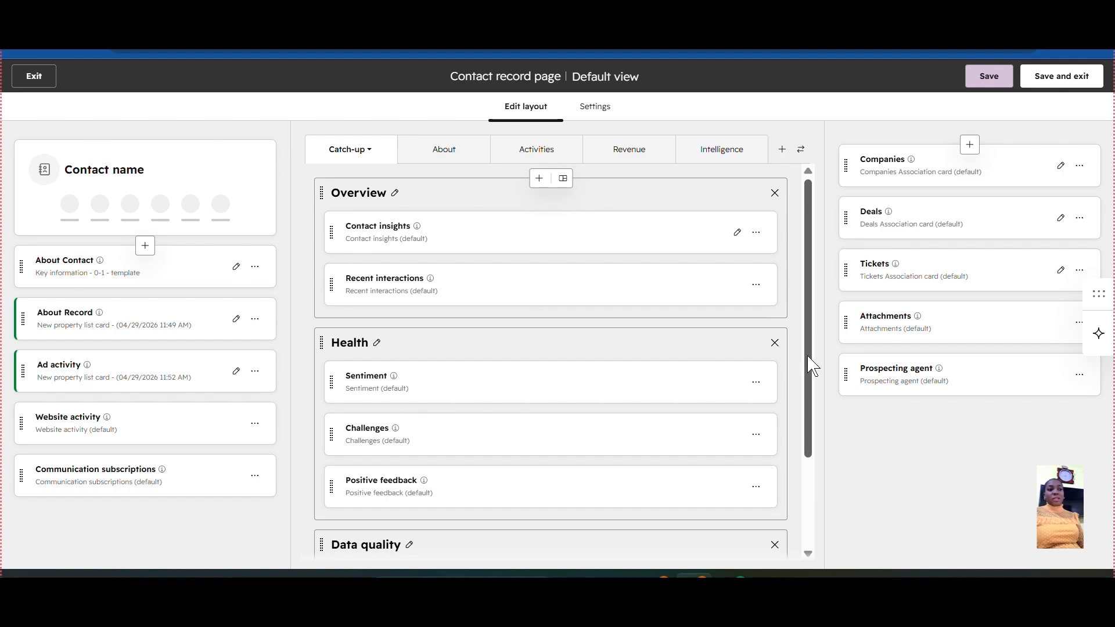
{"action": "left_click_drag", "start_coordinate": [810, 359], "coordinate": [814, 460]}
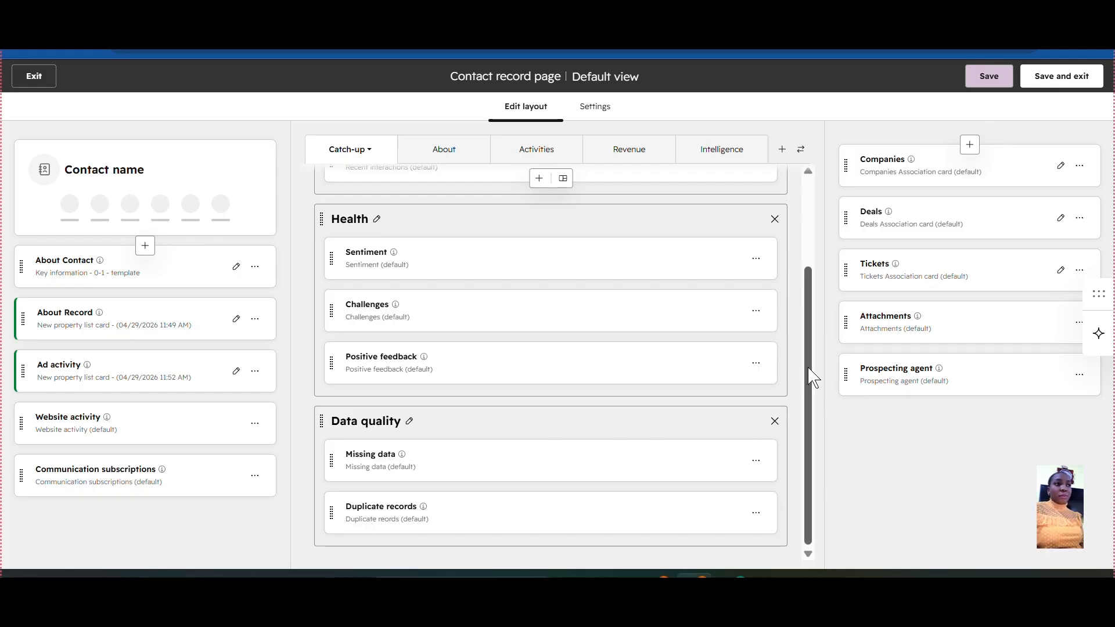
- Open the About tab's label for editing and cancel without renaming it
{"action": "left_click", "coordinate": [424, 156]}
{"action": "left_click", "coordinate": [424, 155]}
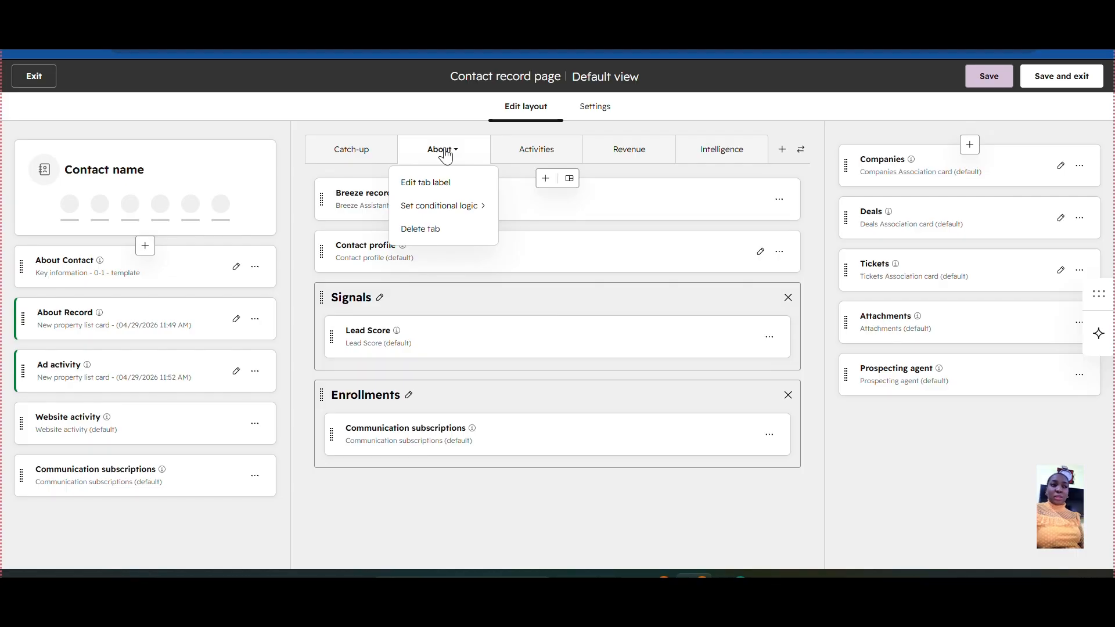
{"action": "left_click", "coordinate": [432, 187]}
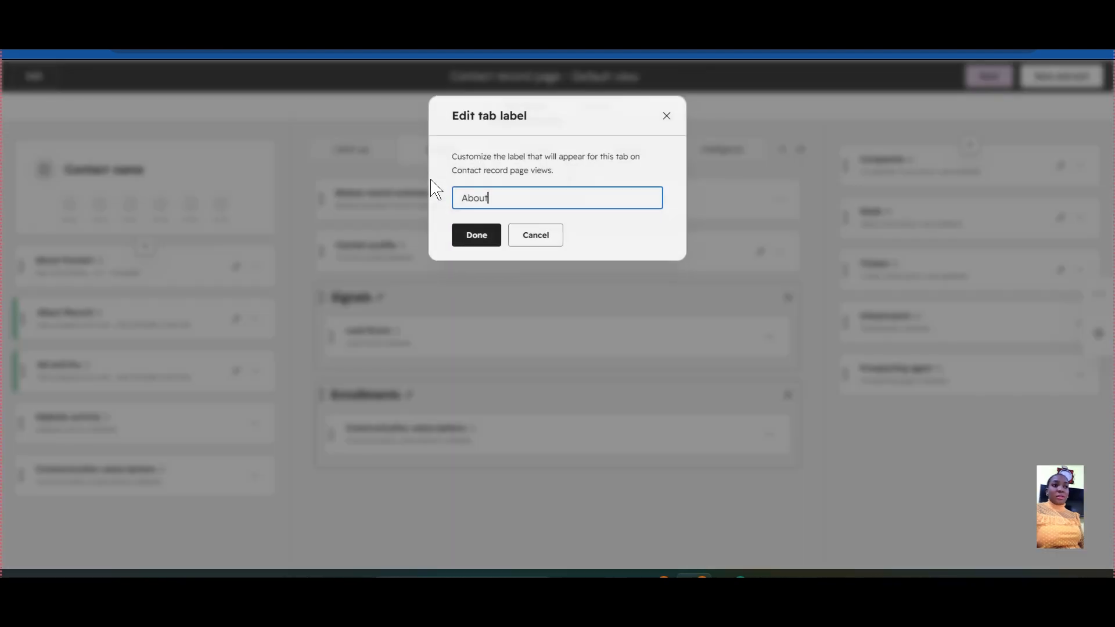
{"action": "left_click", "coordinate": [536, 236]}
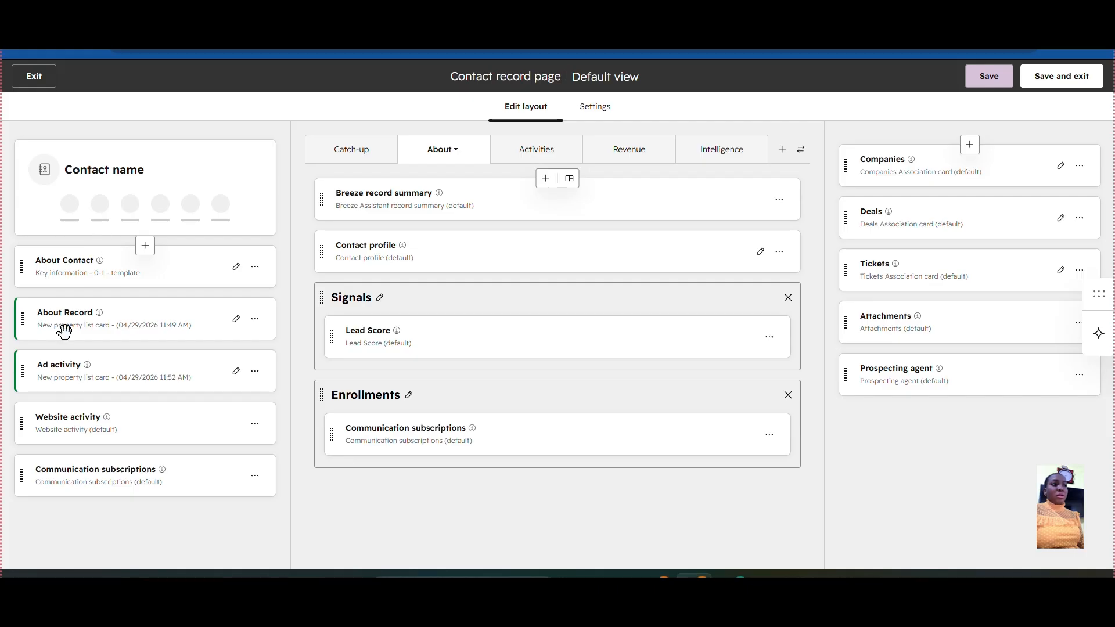
- View the Revenue, Activities and Intelligence tabs in the layout editor to see which can be customized
{"action": "mouse_move", "coordinate": [86, 503]}
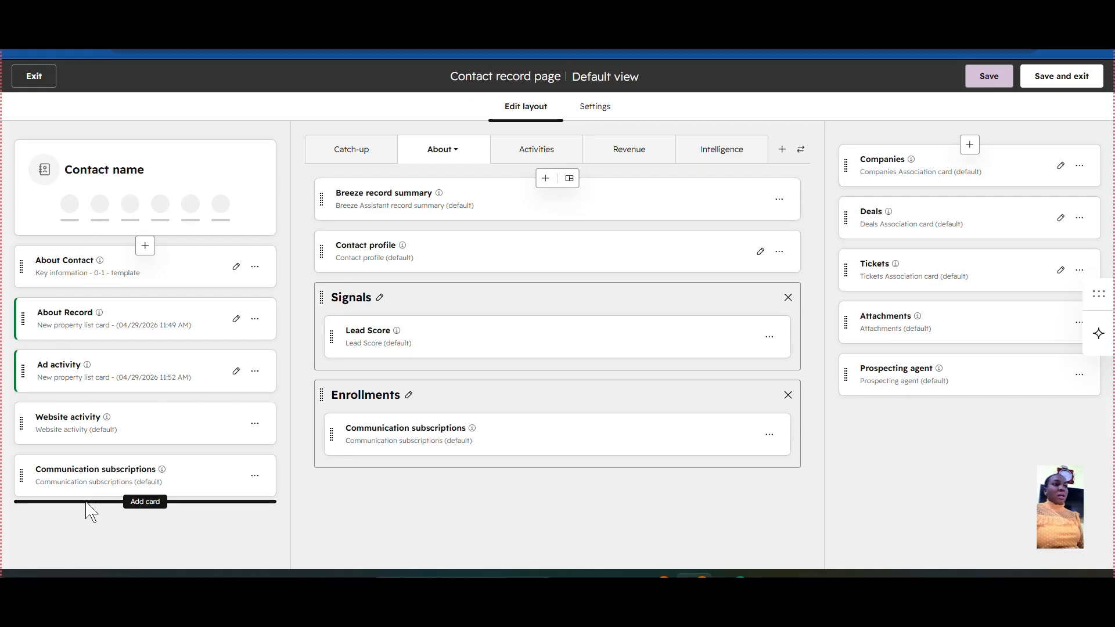
{"action": "left_click", "coordinate": [628, 162]}
{"action": "left_click", "coordinate": [548, 169]}
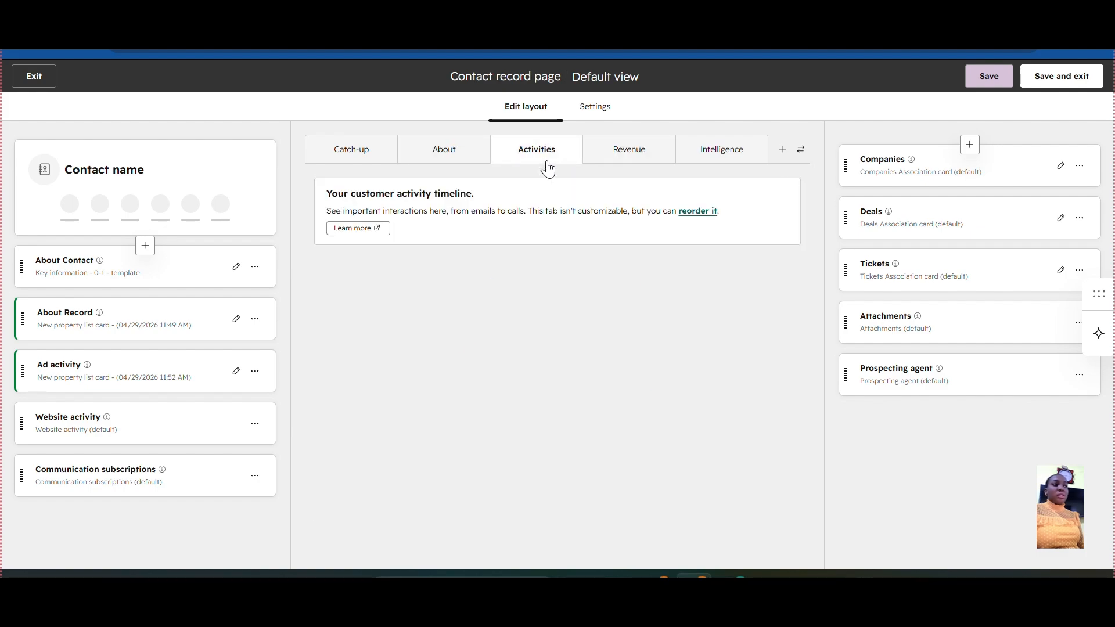
{"action": "left_click", "coordinate": [724, 149]}
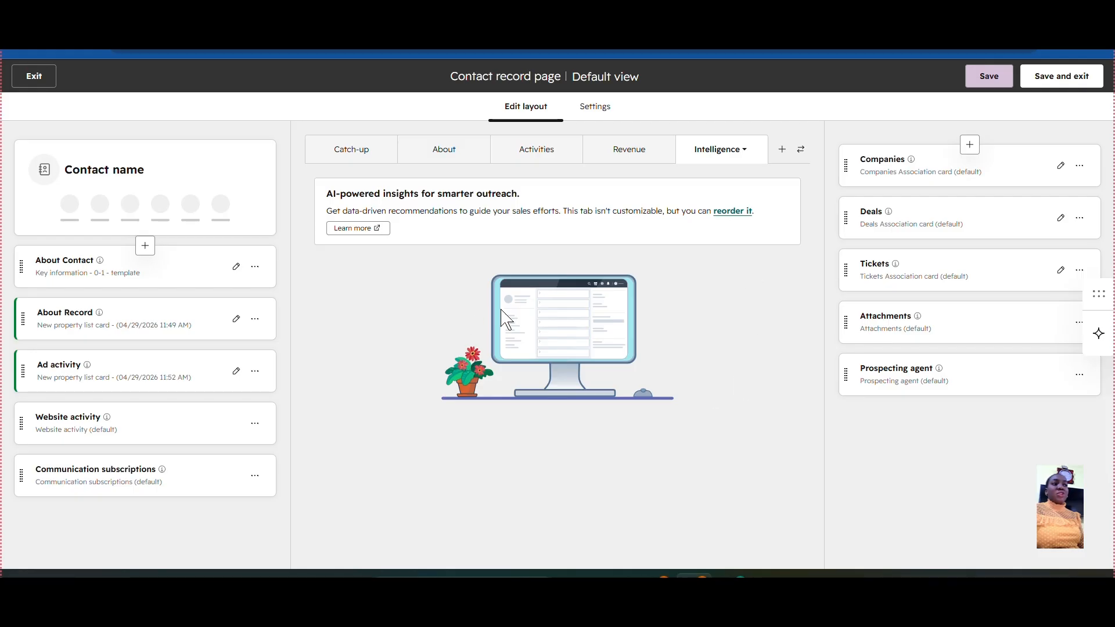
- Open the tab order of this view, try moving the About tab, and discard the order changes
{"action": "left_click", "coordinate": [802, 152]}
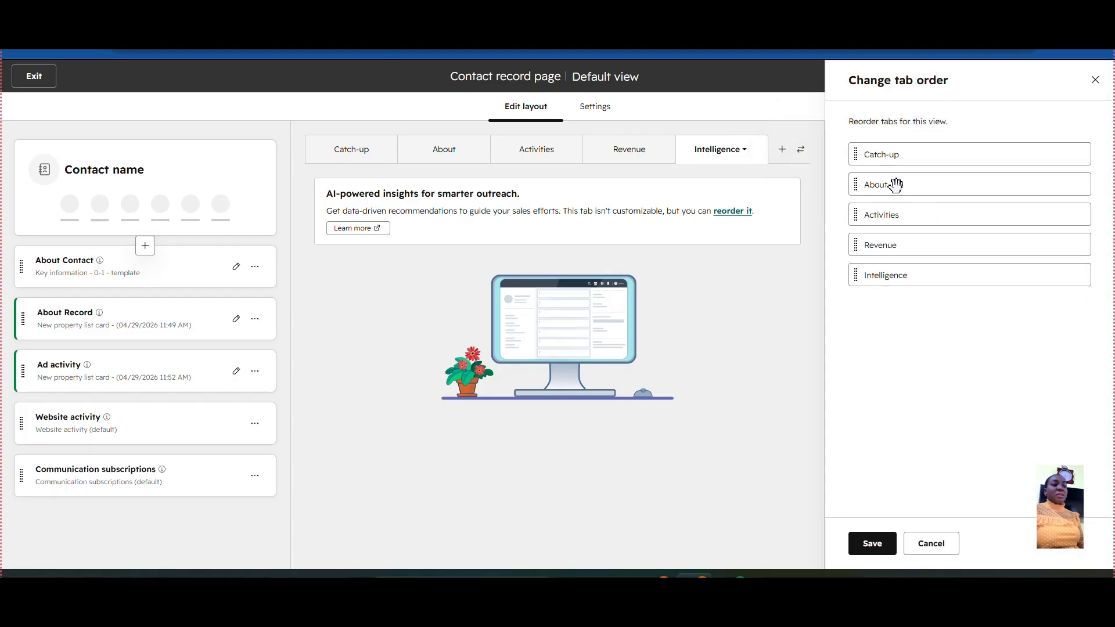
{"action": "mouse_move", "coordinate": [879, 182]}
{"action": "left_mouse_down"}
{"action": "mouse_move", "coordinate": [883, 149]}
{"action": "mouse_move", "coordinate": [885, 187]}
{"action": "left_mouse_up"}
{"action": "left_click", "coordinate": [1095, 80]}
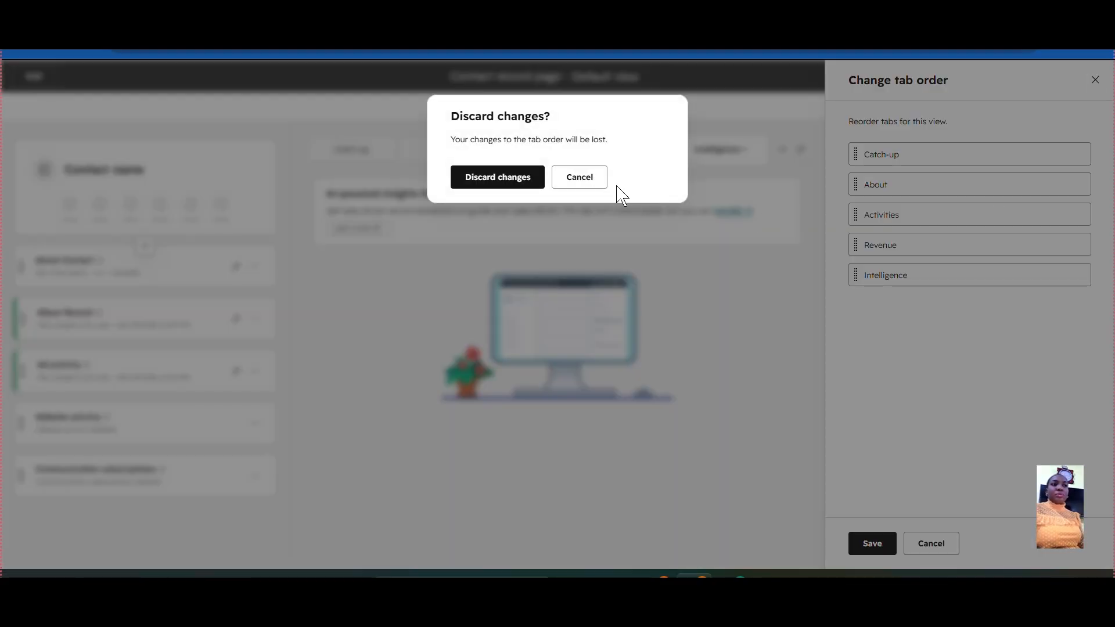
{"action": "left_click", "coordinate": [542, 179]}
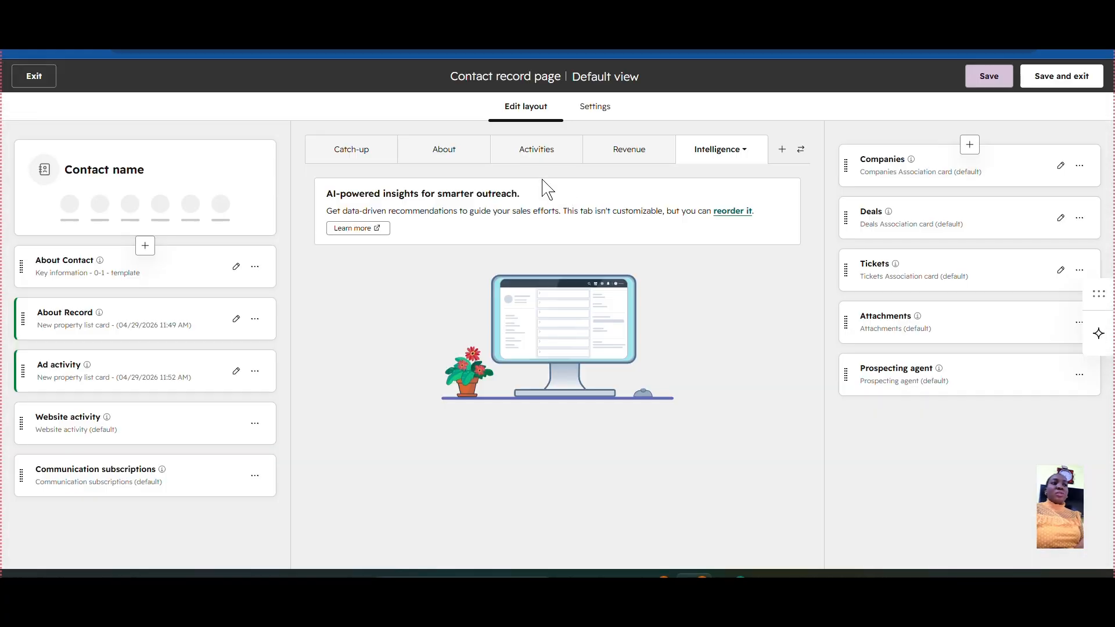
- Review the view's user customization settings for reordering sidebar cards and return to the layout
{"action": "left_click", "coordinate": [592, 110]}
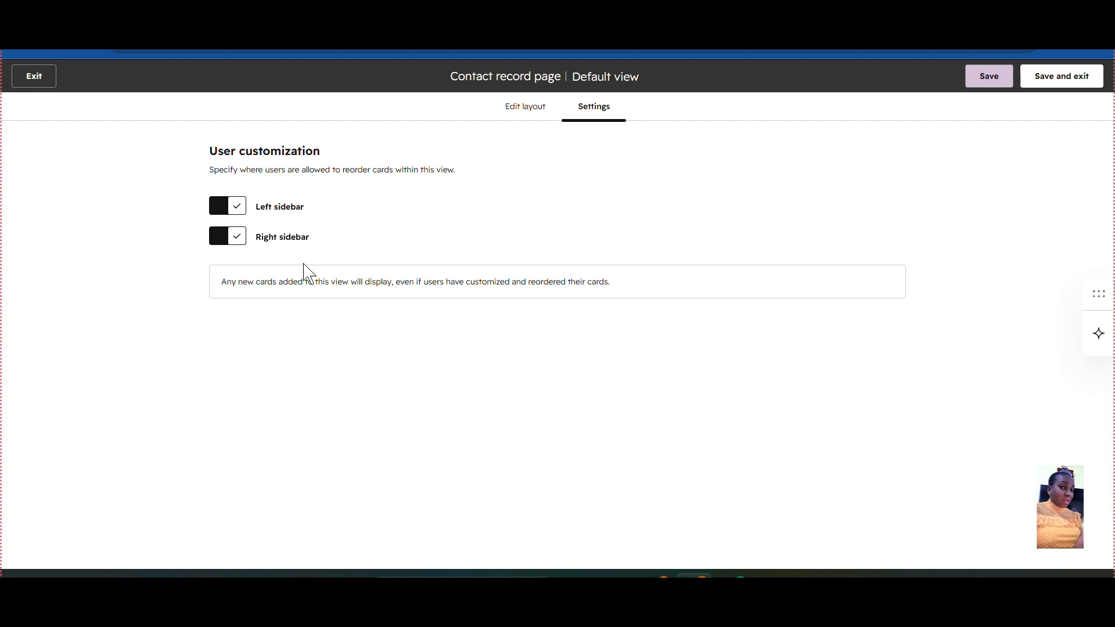
{"action": "left_click", "coordinate": [516, 118]}
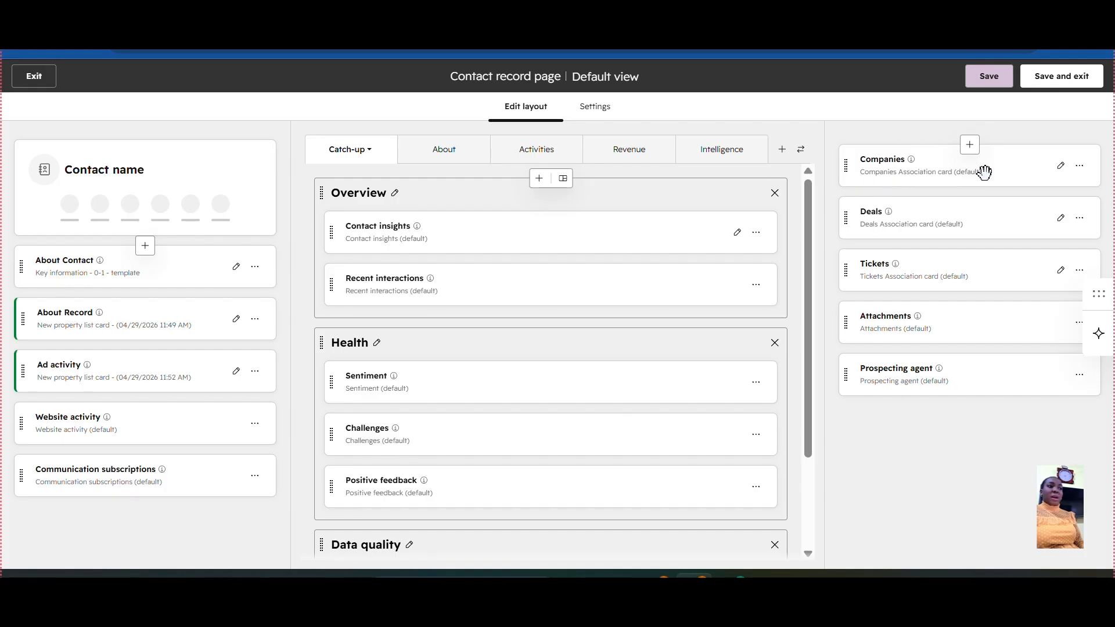
- Examine the Companies card's properties, filters and sorting, and the card types that can be created for the right sidebar
{"action": "left_click", "coordinate": [1061, 167]}
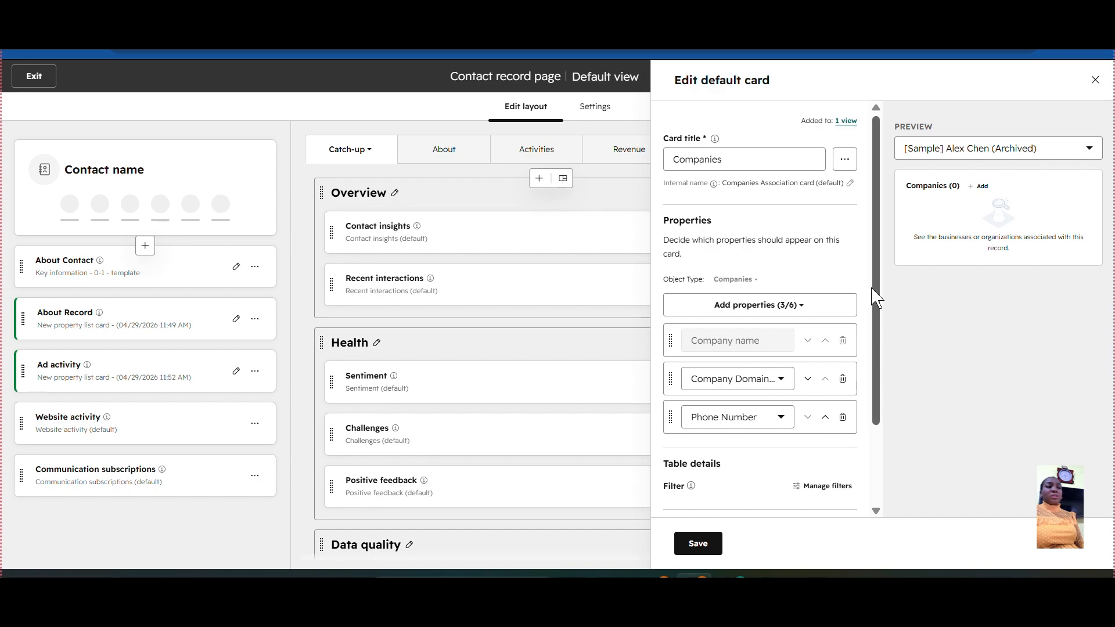
{"action": "left_click_drag", "start_coordinate": [877, 301], "coordinate": [866, 279]}
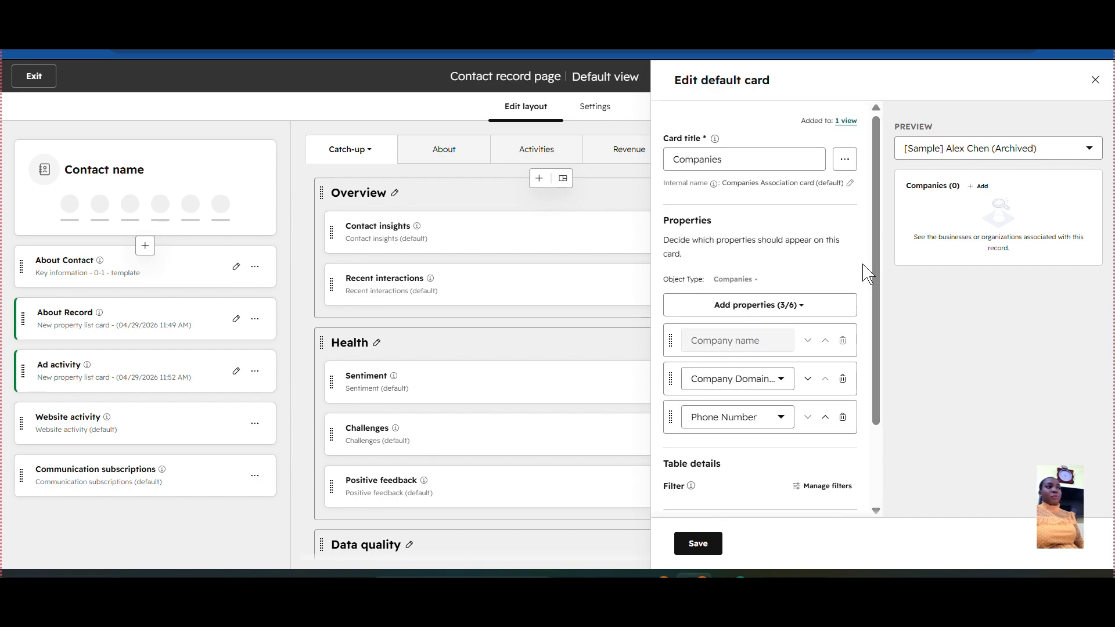
{"action": "left_click_drag", "start_coordinate": [876, 274], "coordinate": [875, 431]}
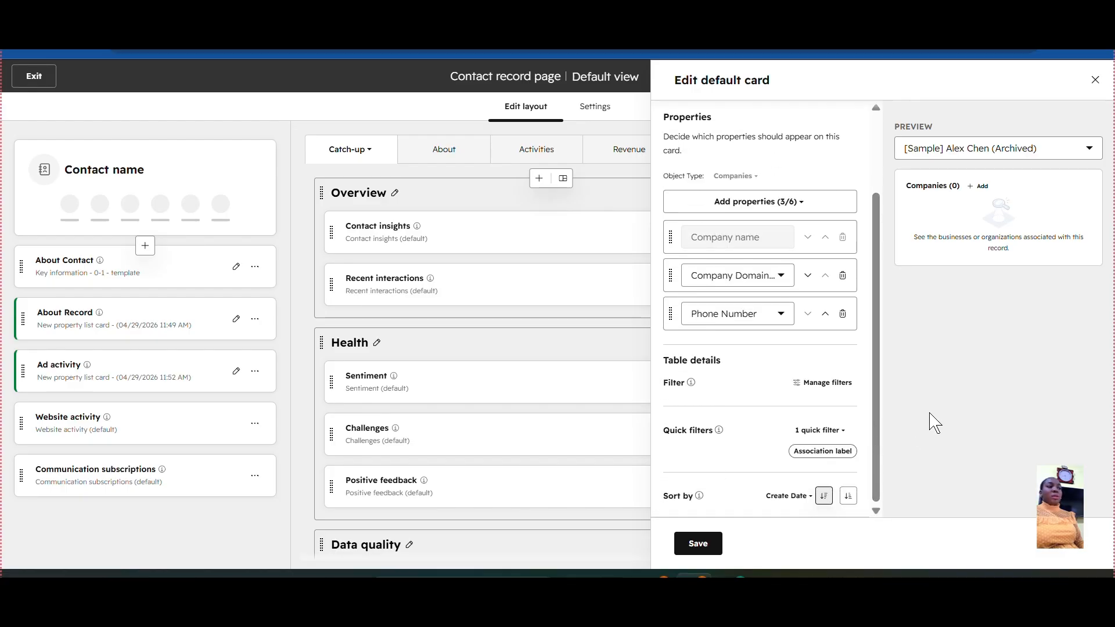
{"action": "left_click", "coordinate": [1095, 80]}
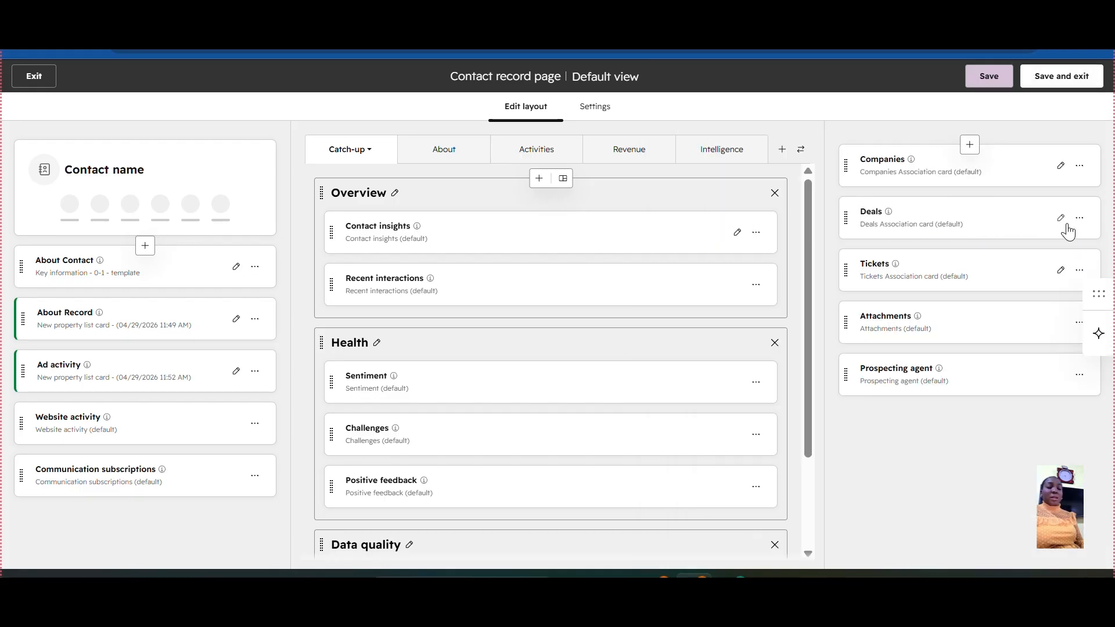
{"action": "left_click", "coordinate": [970, 145]}
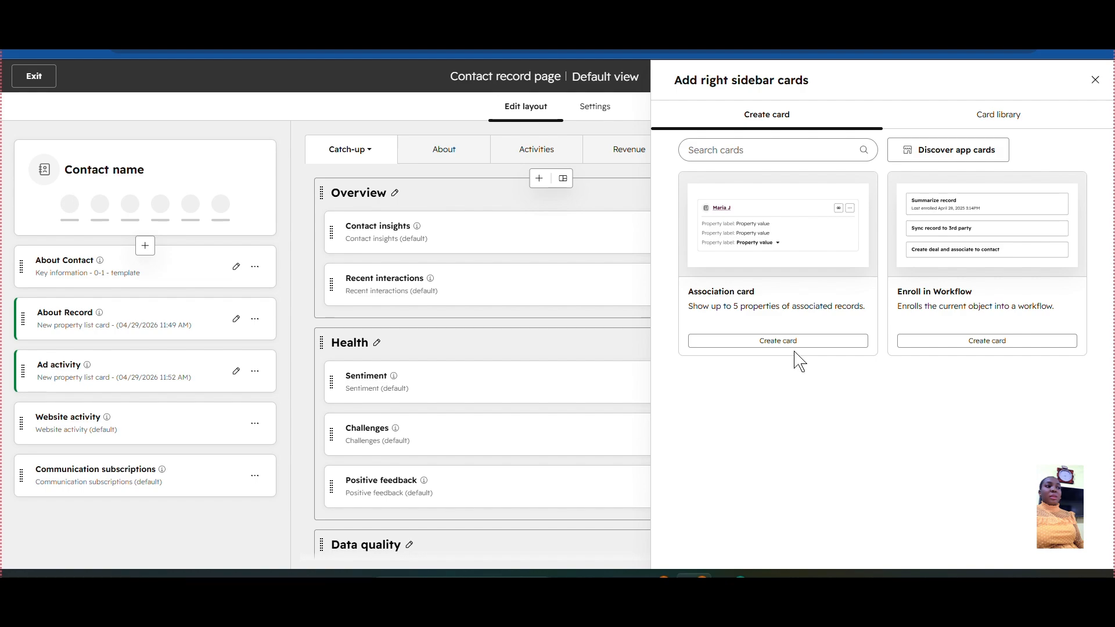
{"action": "left_click", "coordinate": [1095, 80]}
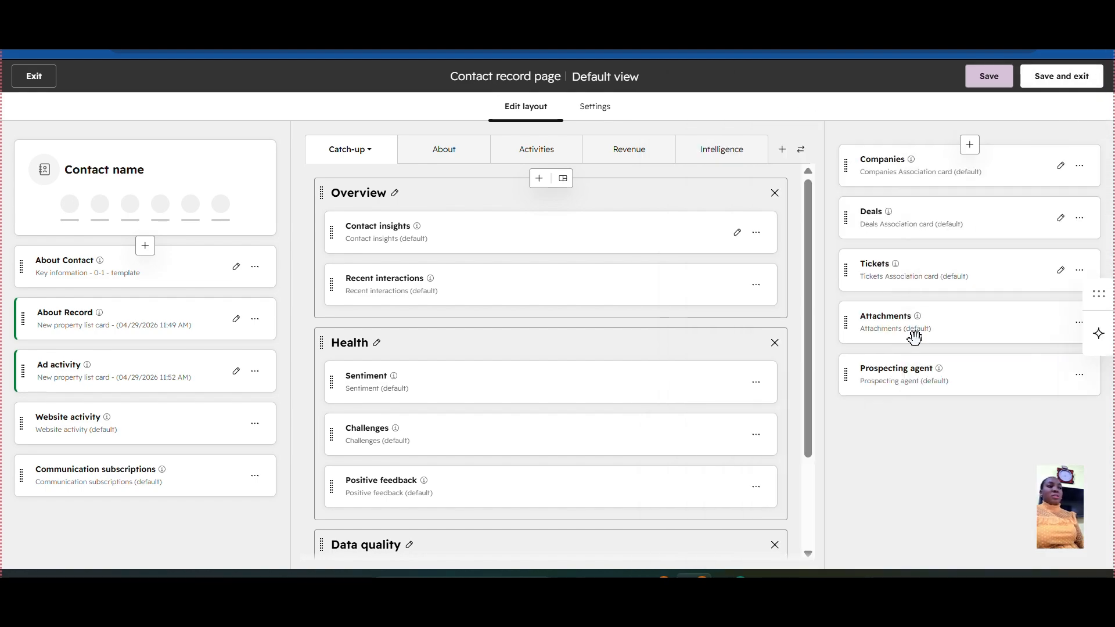